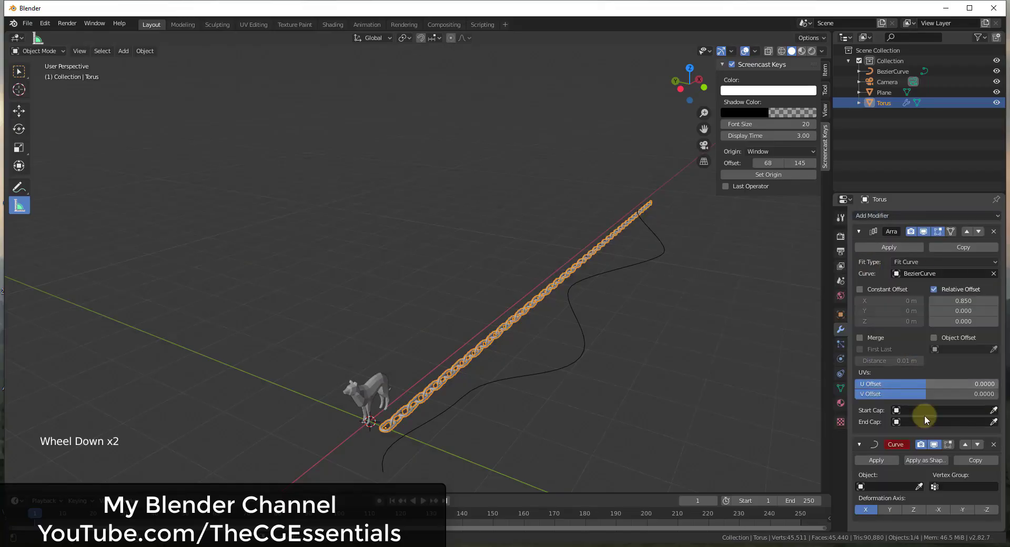
Assign the BezierCurve object to the chain's Curve modifier and shift the chain about 0.207 m along the global X axis.
{"action": "left_click", "coordinate": [924, 416]}
{"action": "scroll", "coordinate": [585, 341], "scroll_direction": "up", "scroll_amount": 2}
{"action": "scroll", "coordinate": [344, 406], "scroll_direction": "down", "scroll_amount": 1}
{"action": "middle_click_drag", "start_coordinate": [445, 330], "coordinate": [514, 68]}
{"action": "key", "text": "g"}
{"action": "key", "text": "x"}
{"action": "left_click", "coordinate": [394, 405]}
{"action": "scroll", "coordinate": [363, 416], "scroll_direction": "down", "scroll_amount": 2}
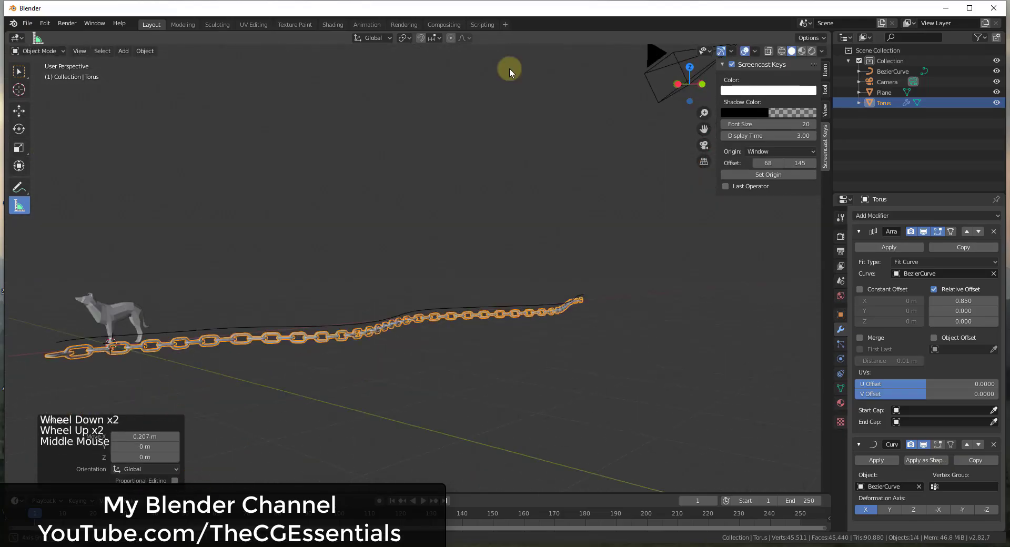
Move the curved chain freely so that it lines up with the Bezier curve.
{"action": "key", "text": "g"}
{"action": "left_click", "coordinate": [455, 357]}
{"action": "middle_click_drag", "start_coordinate": [456, 356], "coordinate": [322, 413]}
{"action": "scroll", "coordinate": [323, 412], "scroll_direction": "up", "scroll_amount": 3}
{"action": "scroll", "coordinate": [322, 412], "scroll_direction": "down", "scroll_amount": 3}
Edit the Bezier curve and reposition its middle control point about 1.3 m in X, -0.91 m in Y and 0.16 m in Z.
{"action": "left_click", "coordinate": [889, 76]}
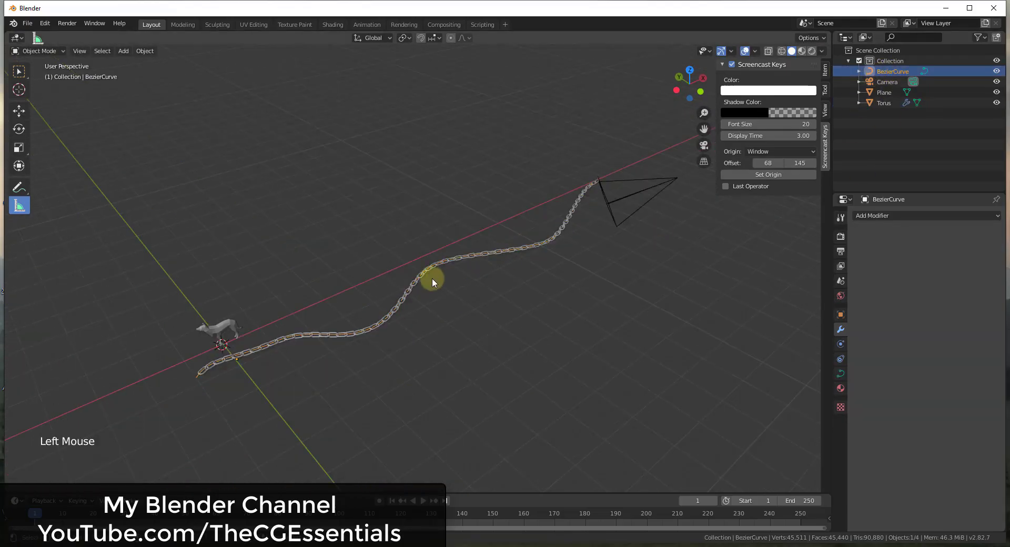
{"action": "key", "text": "Tab"}
{"action": "left_click", "coordinate": [435, 267]}
{"action": "key", "text": "g"}
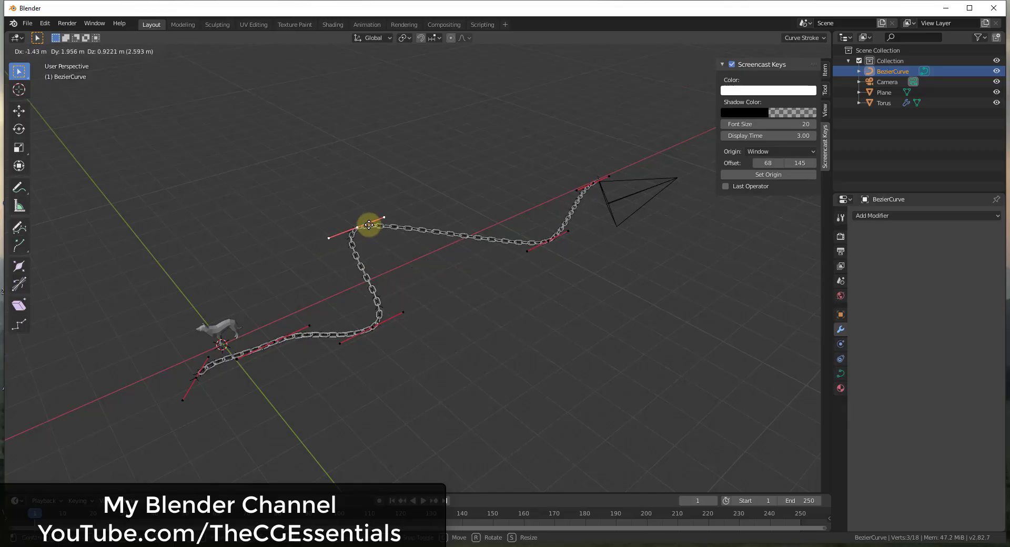
{"action": "left_click", "coordinate": [510, 329]}
{"action": "left_click_drag", "start_coordinate": [522, 309], "coordinate": [537, 262]}
{"action": "scroll", "coordinate": [537, 262], "scroll_direction": "up", "scroll_amount": 5}
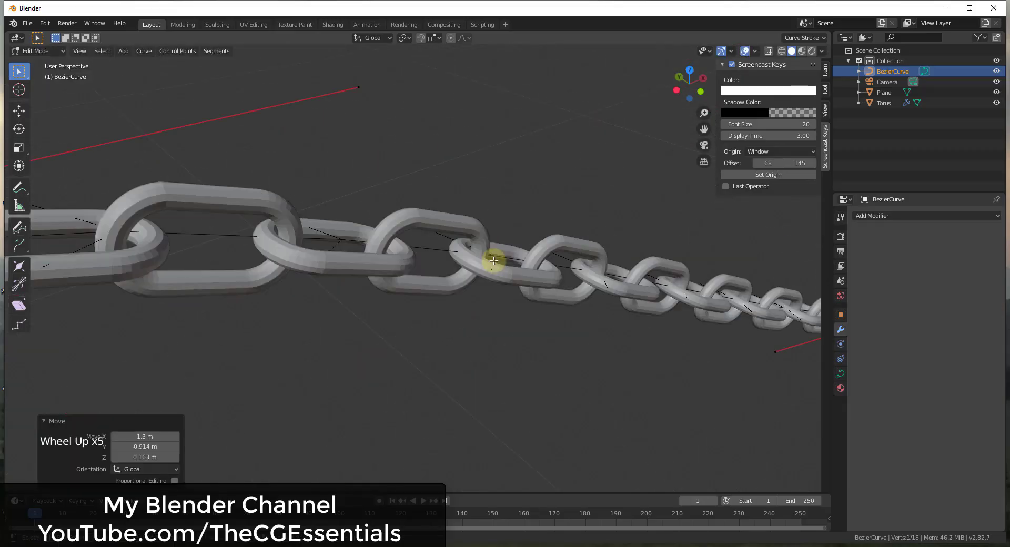
{"action": "scroll", "coordinate": [349, 309], "scroll_direction": "down", "scroll_amount": 4}
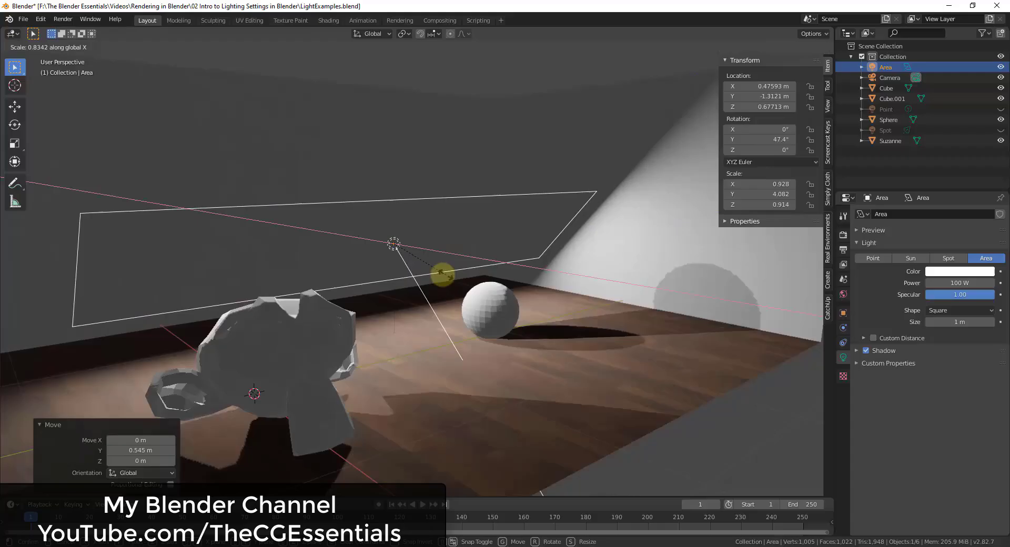
Narrow the area light along the global Y axis to a scale of about 0.315 and reposition it closer to the sphere.
{"action": "key", "text": "y"}
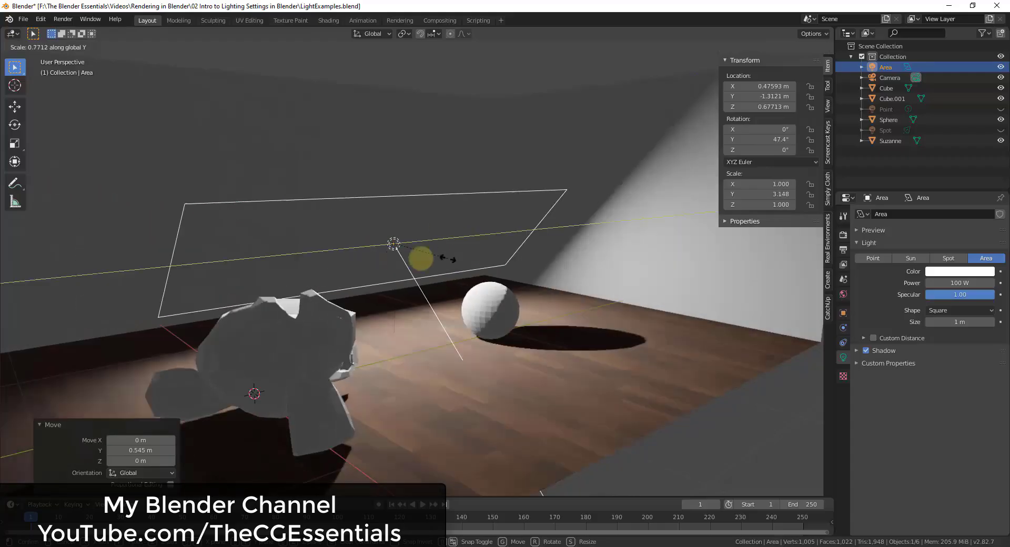
{"action": "left_click", "coordinate": [408, 252]}
{"action": "key", "text": "g"}
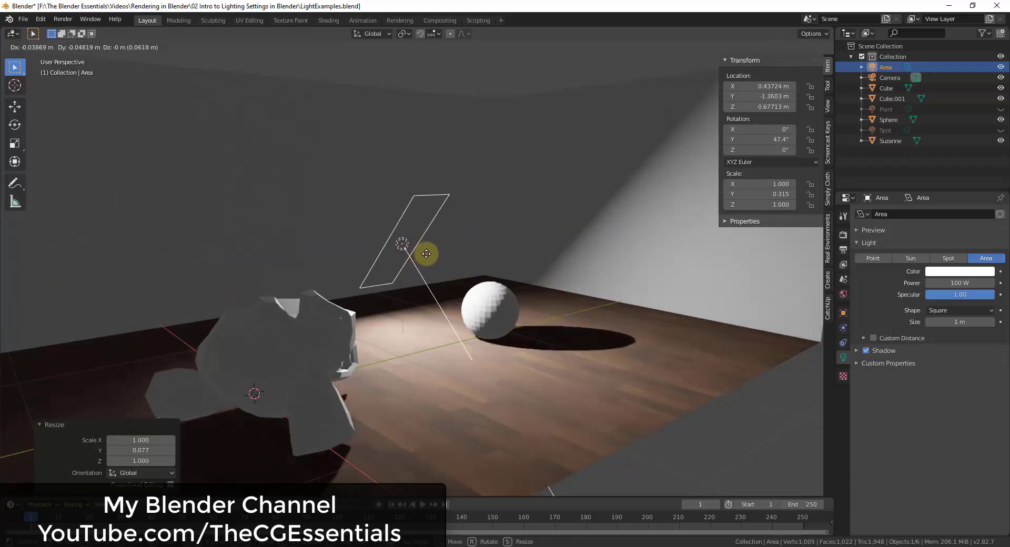
{"action": "left_click", "coordinate": [447, 259]}
Stretch the area light along the global X axis by a factor of about 1.98.
{"action": "key", "text": "s"}
{"action": "key", "text": "x"}
{"action": "left_click", "coordinate": [466, 267]}
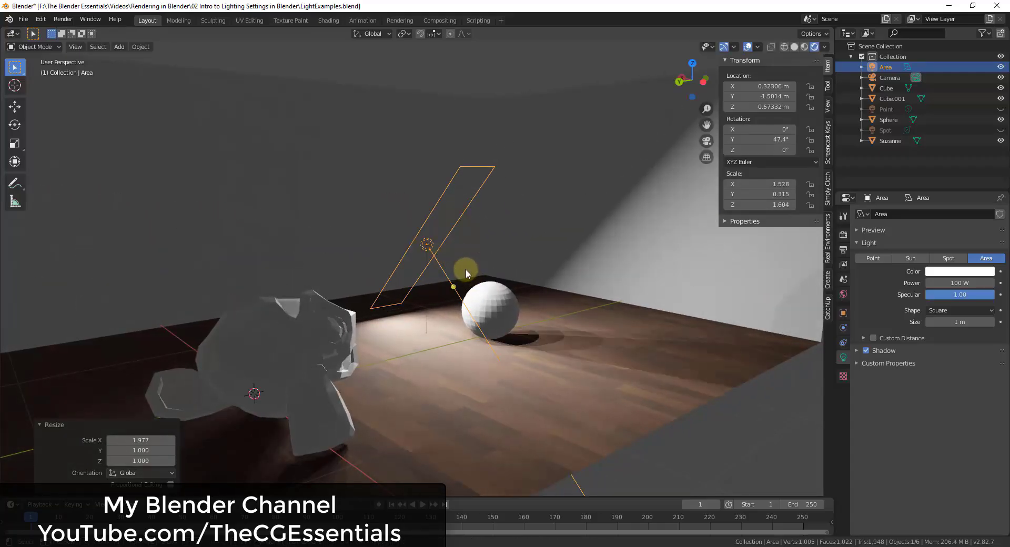
{"action": "middle_click_drag", "start_coordinate": [591, 282], "coordinate": [474, 342]}
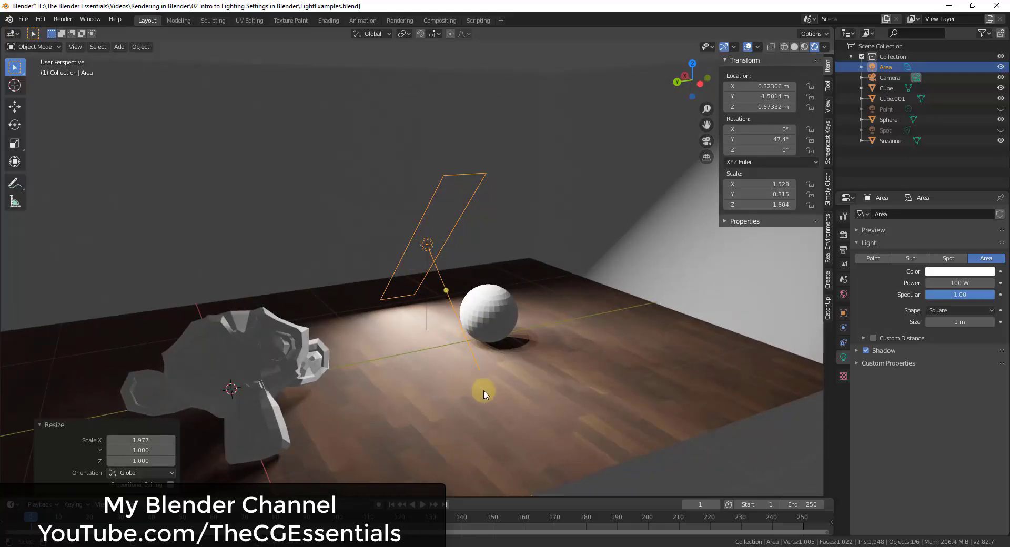
{"action": "middle_click_drag", "start_coordinate": [451, 286], "coordinate": [435, 289]}
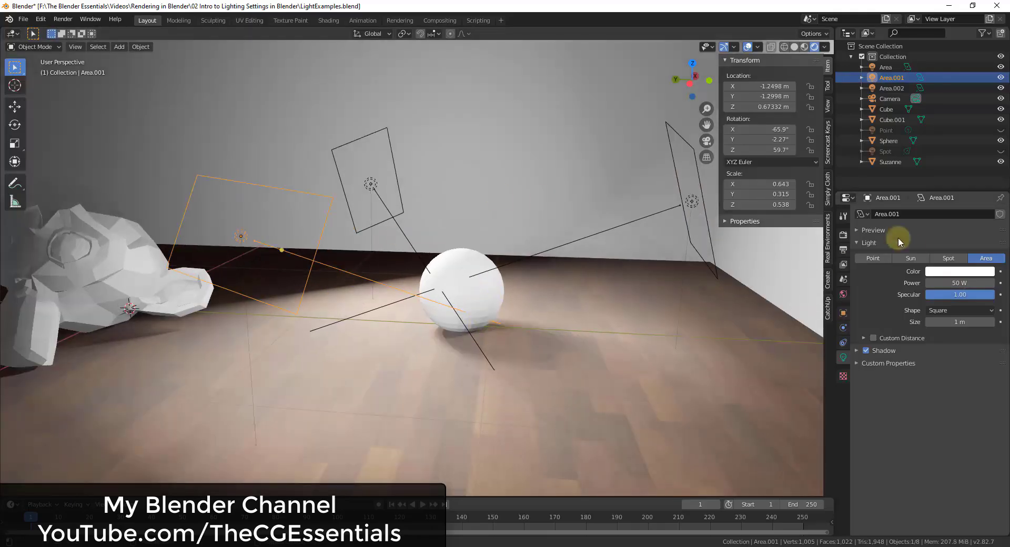
Open the render properties and choose a different render engine for the lighting scene.
{"action": "left_click", "coordinate": [844, 235]}
{"action": "left_click", "coordinate": [968, 214]}
{"action": "left_click", "coordinate": [955, 248]}
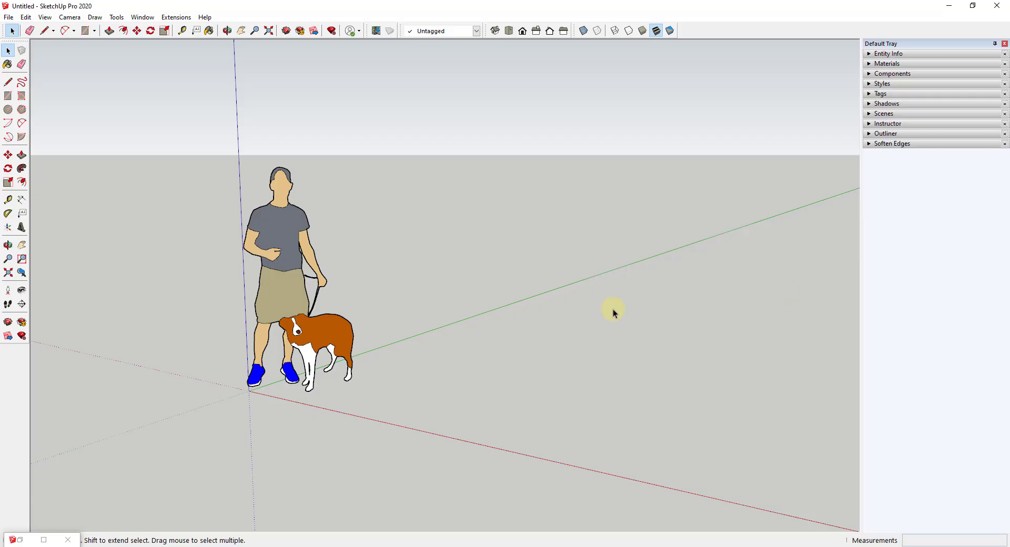
In SketchUp, open 3D Warehouse and bring up the Alias 476 Teak Chair Arm from the featured commercial models.
{"action": "left_click", "coordinate": [143, 17]}
{"action": "left_click", "coordinate": [169, 103]}
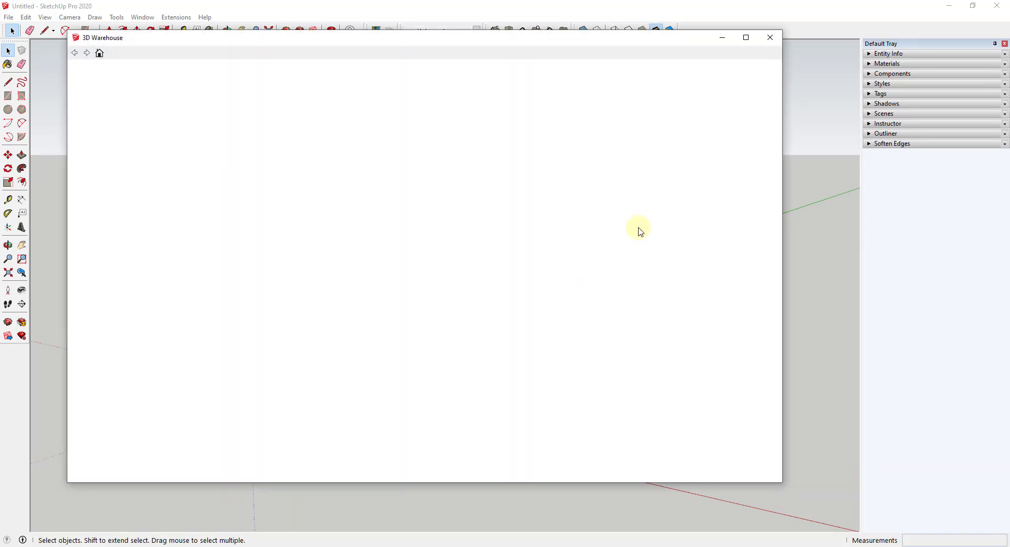
{"action": "scroll", "coordinate": [479, 283], "scroll_direction": "down", "scroll_amount": 5}
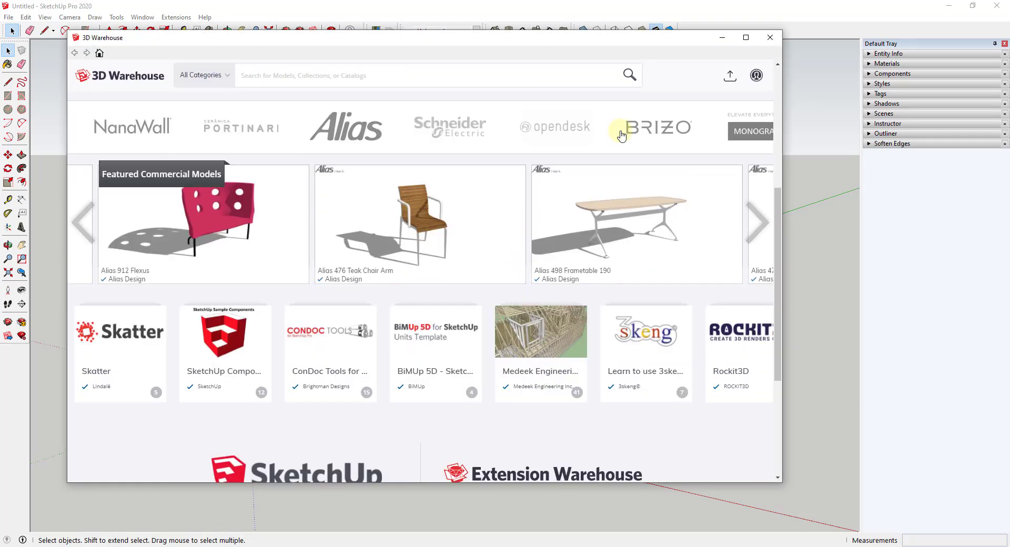
{"action": "scroll", "coordinate": [270, 275], "scroll_direction": "up", "scroll_amount": 1}
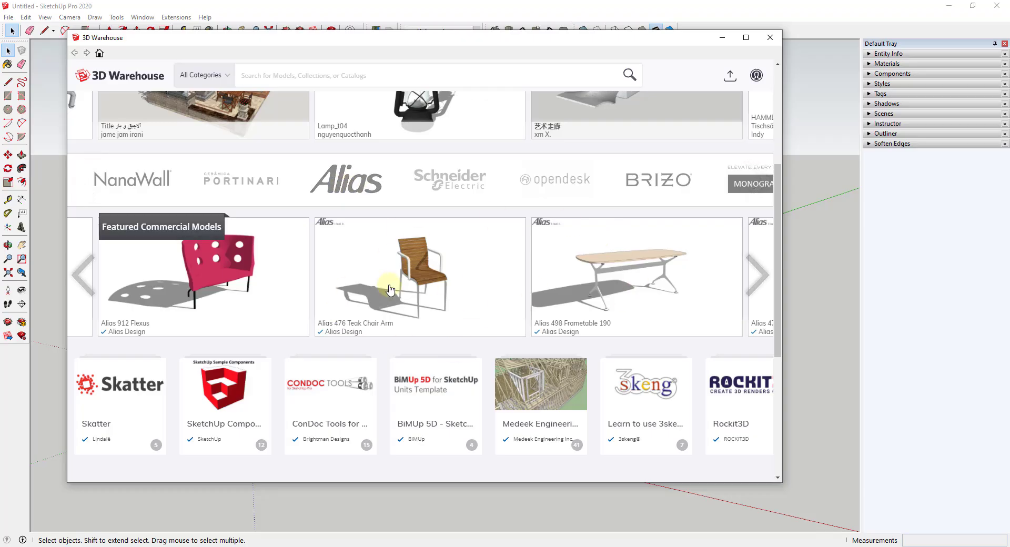
{"action": "left_click", "coordinate": [437, 284]}
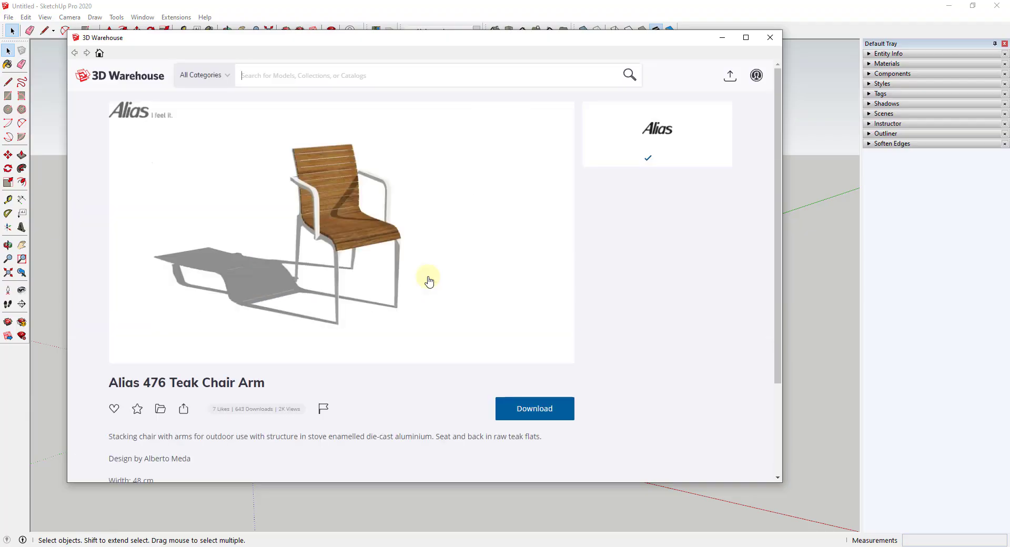
Download the teak chair directly into the SketchUp model and place it on the ground beside the dog.
{"action": "left_click", "coordinate": [536, 416]}
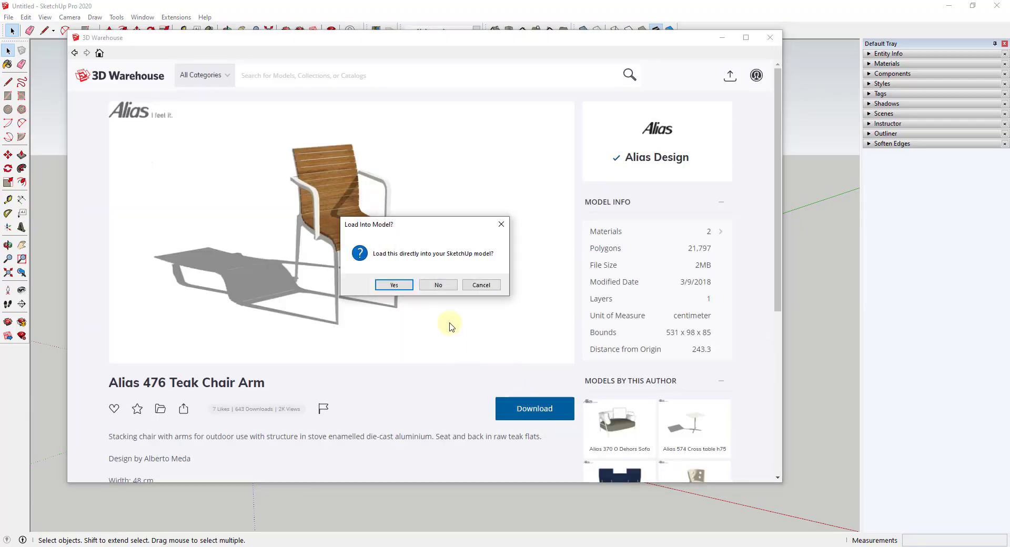
{"action": "left_click", "coordinate": [394, 285]}
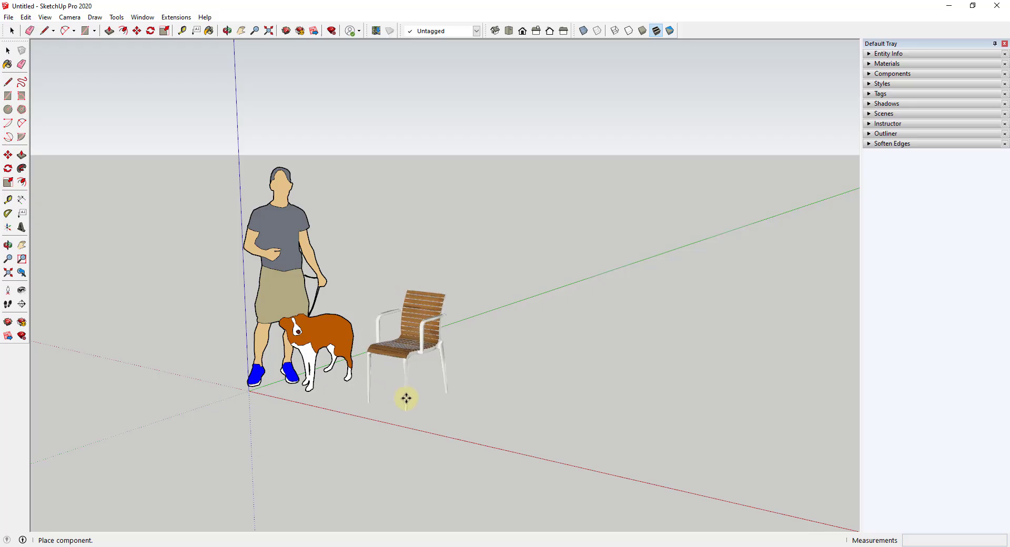
{"action": "left_click", "coordinate": [406, 398]}
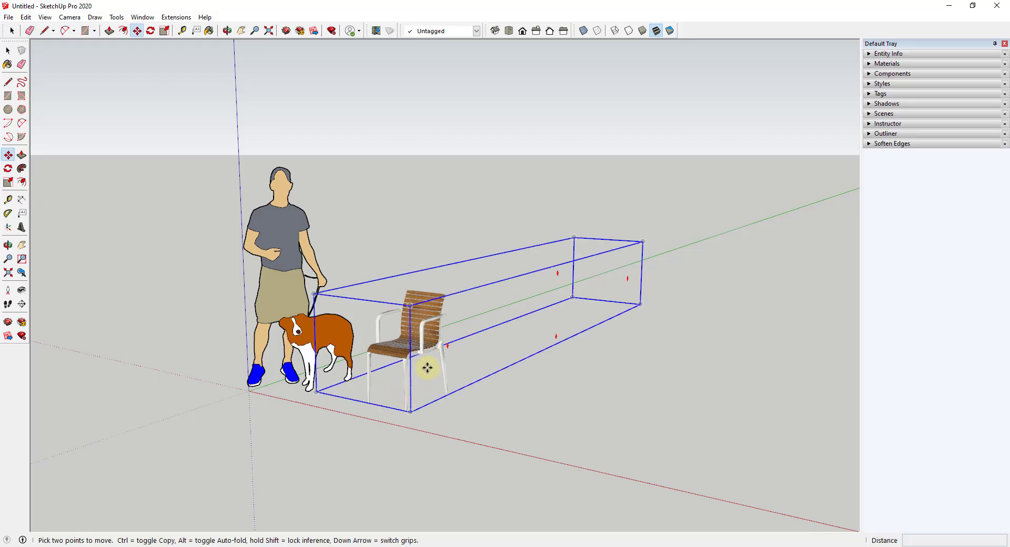
Erase the scale figure of the man with the dog from the model.
{"action": "scroll", "coordinate": [426, 367], "scroll_direction": "up", "scroll_amount": 1}
{"action": "mouse_move", "coordinate": [416, 370]}
{"action": "middle_mouse_down"}
{"action": "mouse_move", "coordinate": [421, 408]}
{"action": "mouse_move", "coordinate": [400, 358]}
{"action": "middle_mouse_up"}
{"action": "key", "text": "e"}
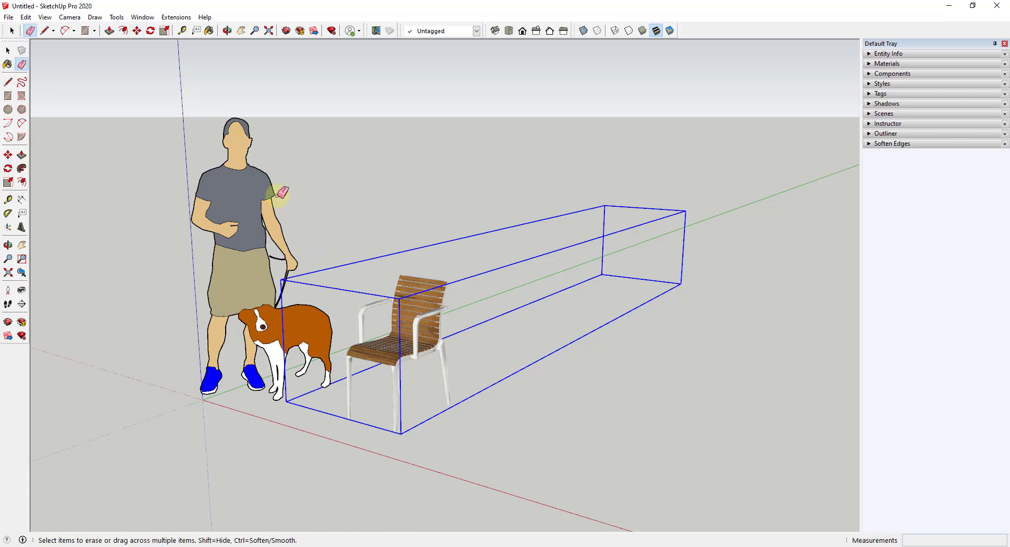
{"action": "left_click", "coordinate": [240, 169]}
{"action": "scroll", "coordinate": [400, 344], "scroll_direction": "up", "scroll_amount": 1}
Select the teak chair component and move it closer to the model's origin.
{"action": "key", "text": "space"}
{"action": "left_click", "coordinate": [395, 354]}
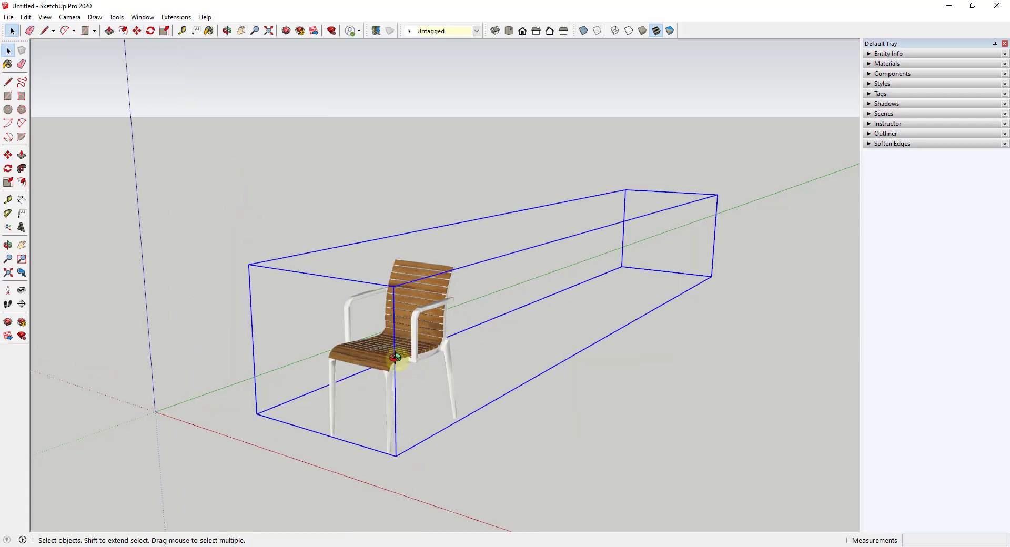
{"action": "scroll", "coordinate": [417, 368], "scroll_direction": "up", "scroll_amount": 1}
{"action": "key", "text": "m"}
{"action": "left_click", "coordinate": [408, 383]}
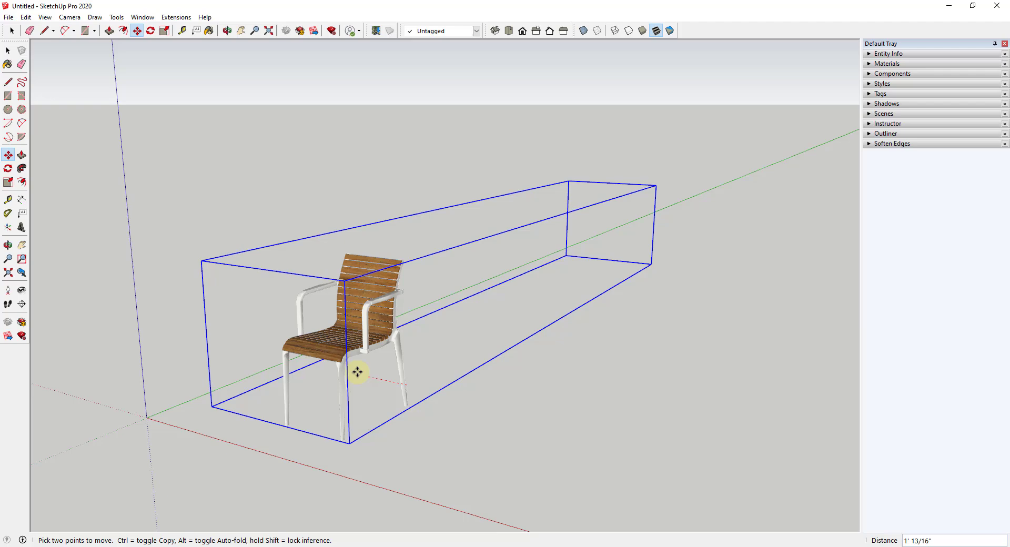
{"action": "left_click", "coordinate": [316, 384]}
{"action": "scroll", "coordinate": [382, 323], "scroll_direction": "up", "scroll_amount": 2}
{"action": "middle_click_drag", "start_coordinate": [382, 324], "coordinate": [453, 363]}
{"action": "scroll", "coordinate": [480, 361], "scroll_direction": "up", "scroll_amount": 1}
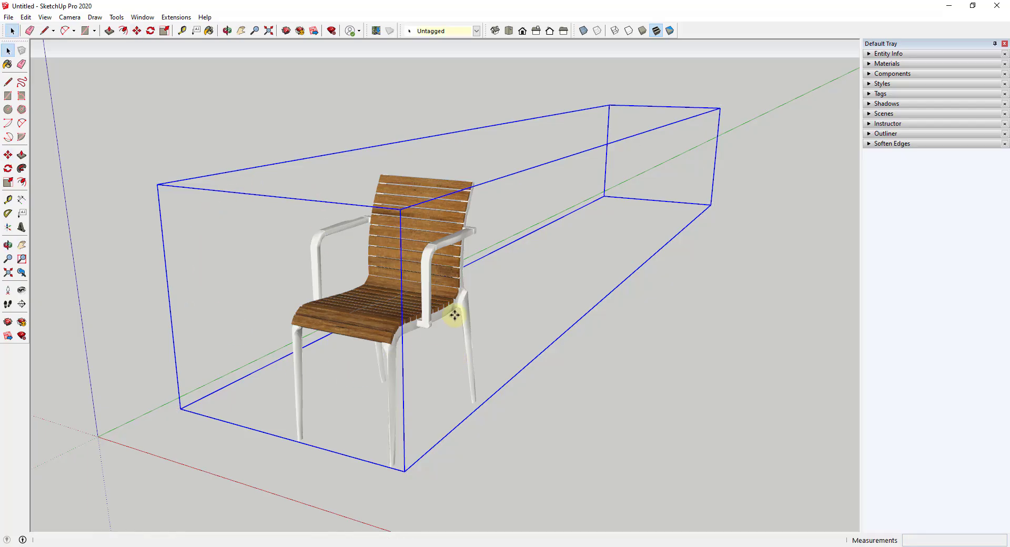
Set up a 3D model export in OBJ File (*.obj) format with the file name Chair_OBJ.
{"action": "key", "text": "space"}
{"action": "left_click", "coordinate": [5, 19]}
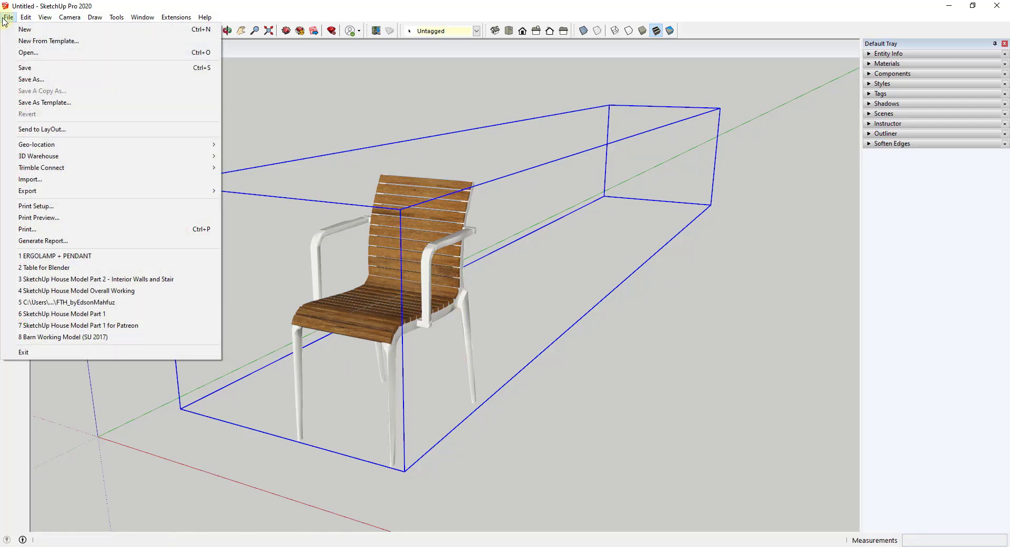
{"action": "mouse_move", "coordinate": [45, 190]}
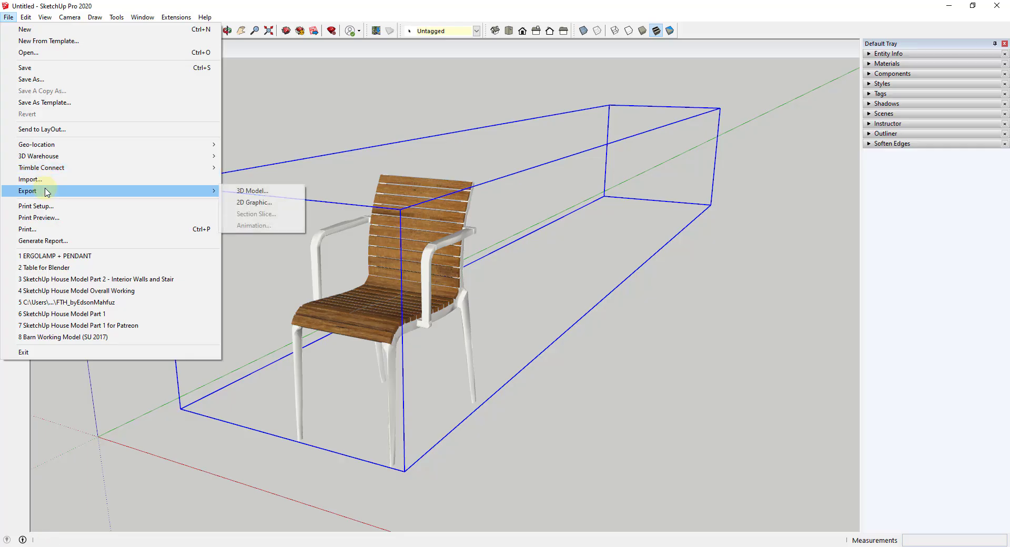
{"action": "left_click", "coordinate": [274, 193]}
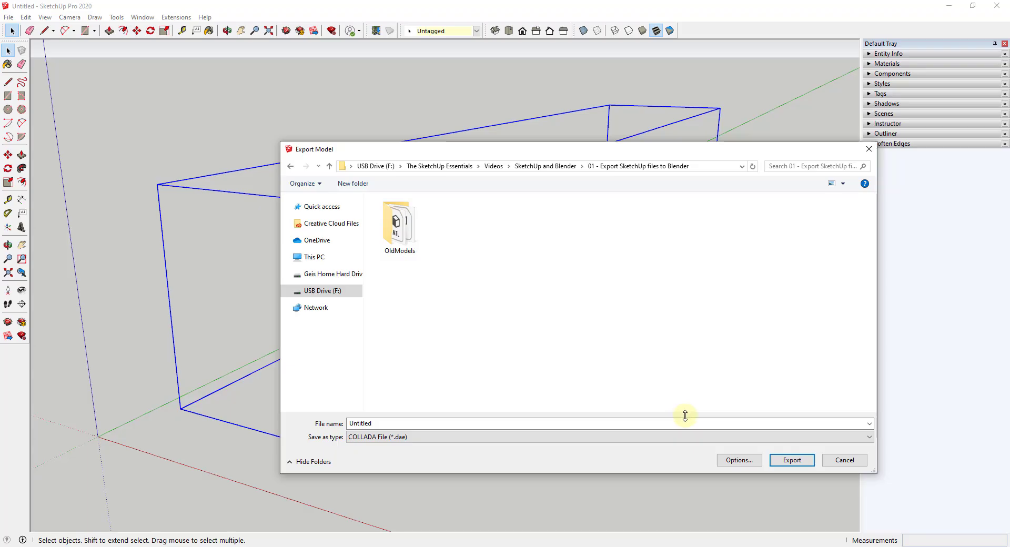
{"action": "left_click", "coordinate": [471, 441]}
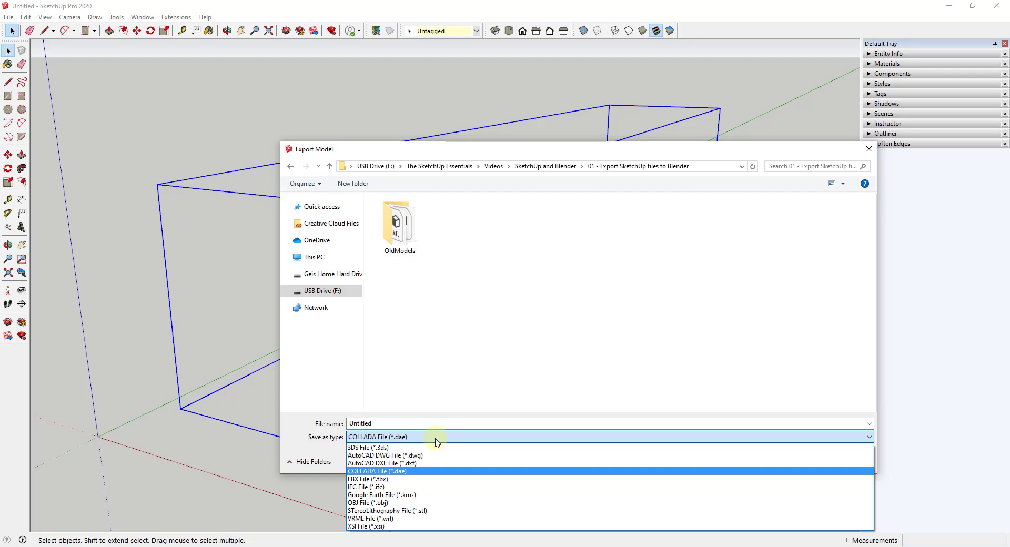
{"action": "left_click", "coordinate": [389, 503]}
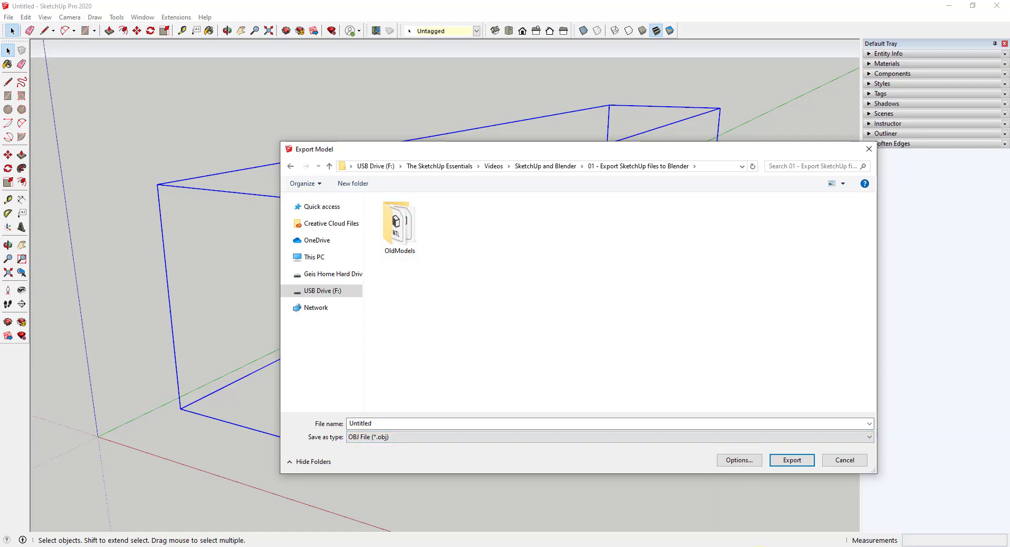
{"action": "double_click", "coordinate": [387, 423]}
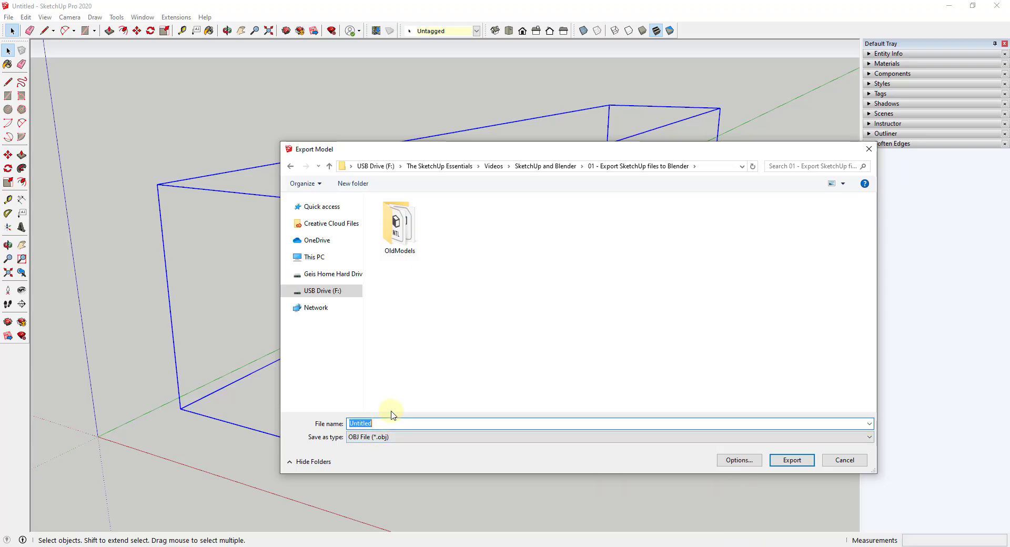
{"action": "type", "text": "Char"}
Set the units in the OBJ export options to Feet and accept the options.
{"action": "left_click", "coordinate": [750, 467]}
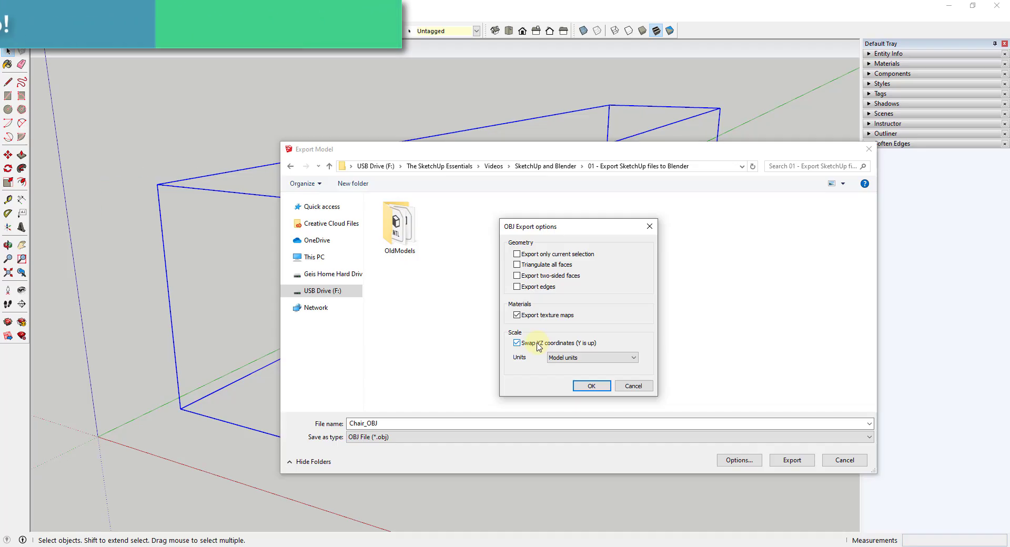
{"action": "left_click", "coordinate": [570, 358]}
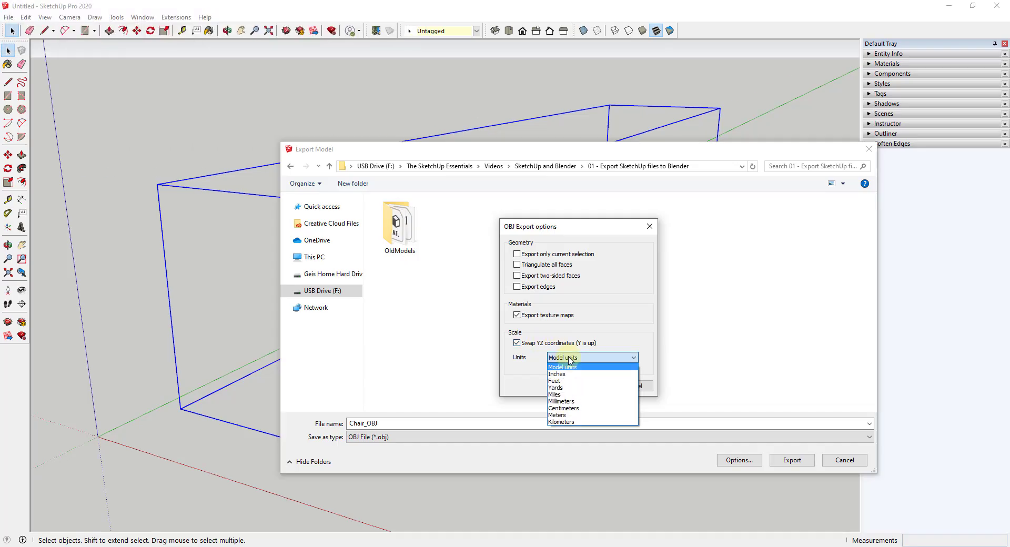
{"action": "left_click", "coordinate": [563, 380]}
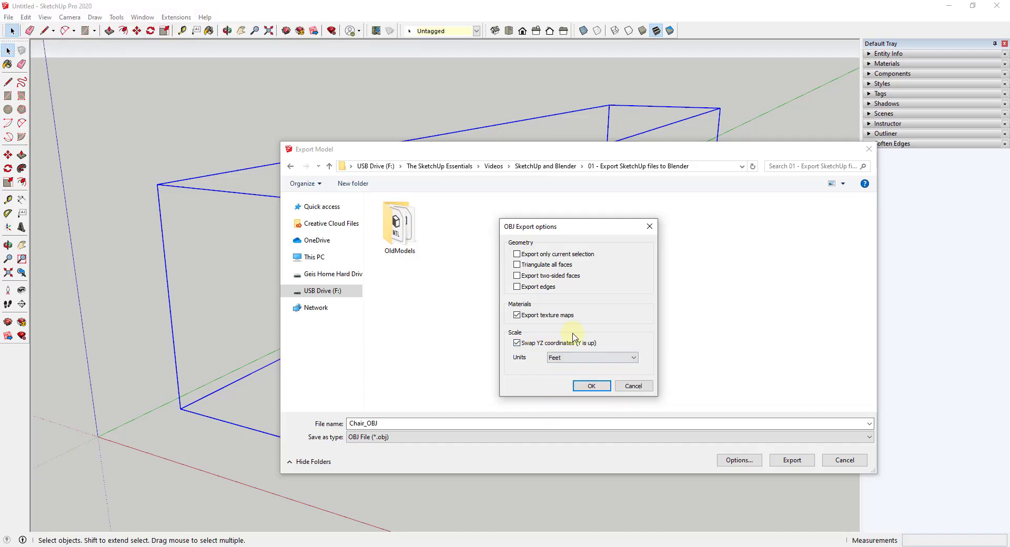
{"action": "left_click", "coordinate": [588, 385]}
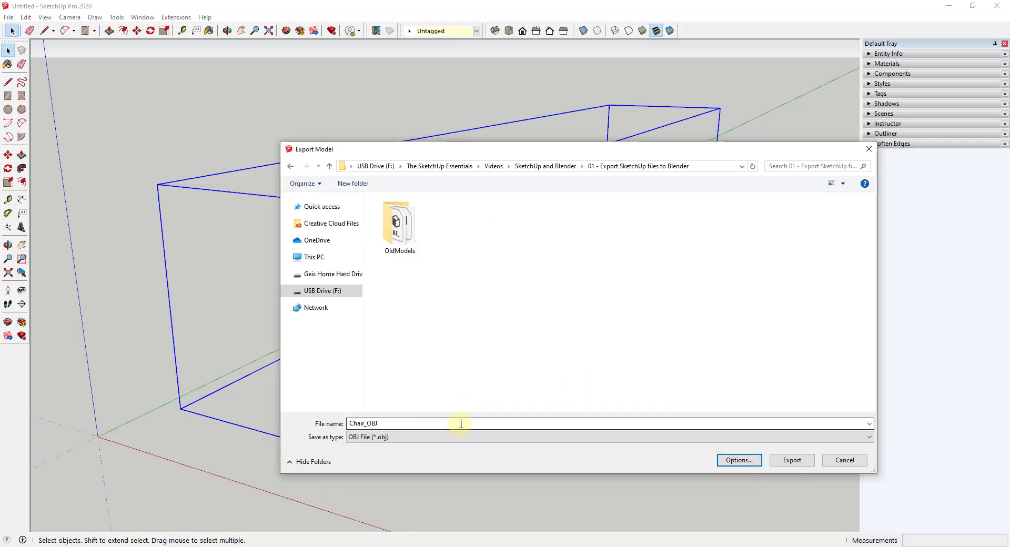
Export the chair as OBJ, dismiss the results summary, and switch to File Explorer to view the exported files.
{"action": "left_click", "coordinate": [788, 460]}
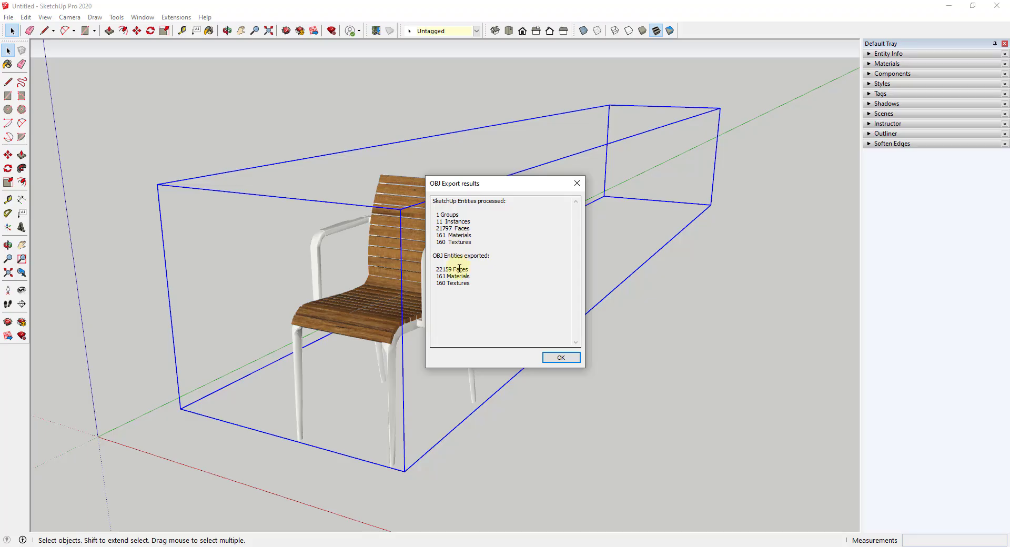
{"action": "left_click", "coordinate": [561, 358]}
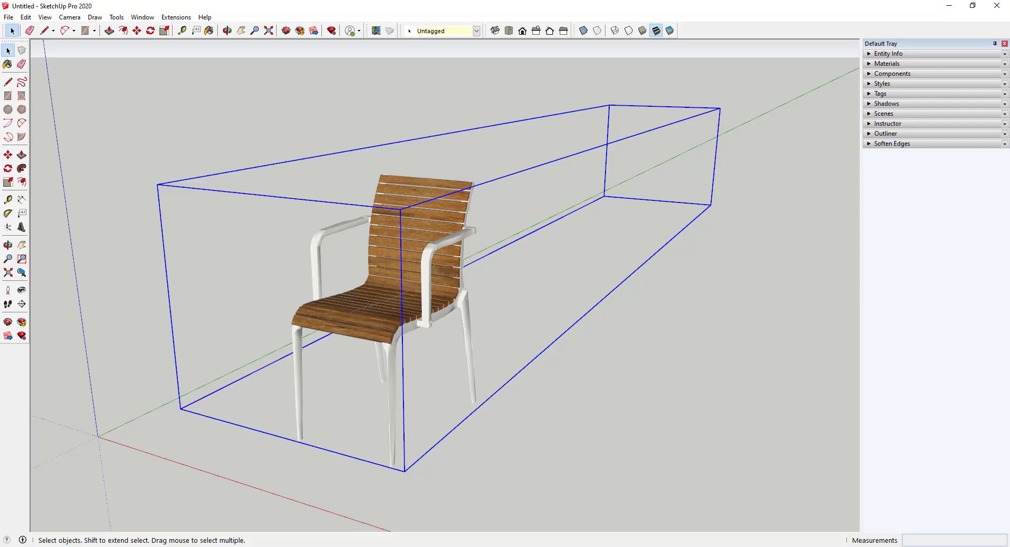
{"action": "key", "text": "alt+Tab"}
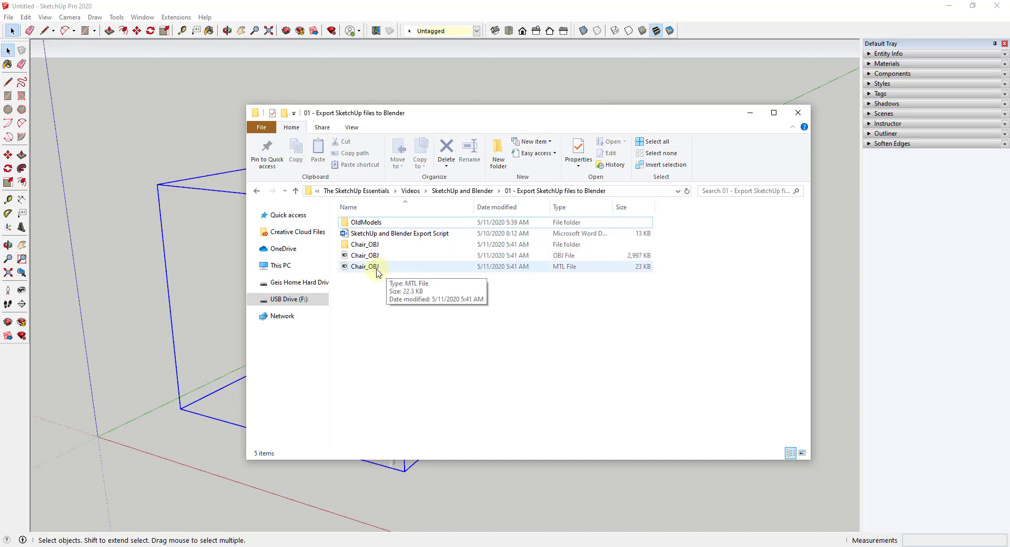
Open the exported Chair_OBJ folder, show its contents as thumbnails, look through the TEAK texture images, and close the folder window.
{"action": "double_click", "coordinate": [369, 247]}
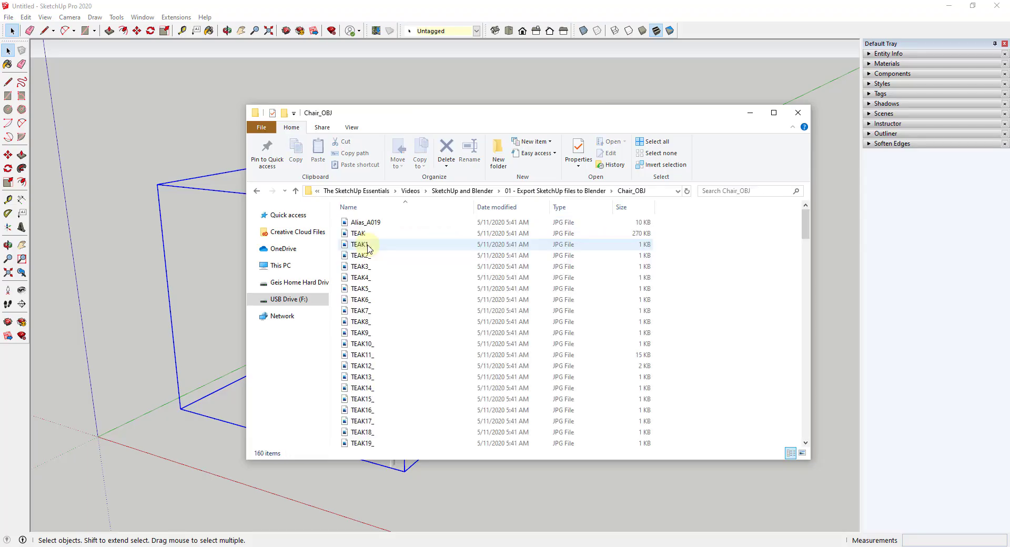
{"action": "scroll", "coordinate": [405, 321], "scroll_direction": "down", "scroll_amount": 10}
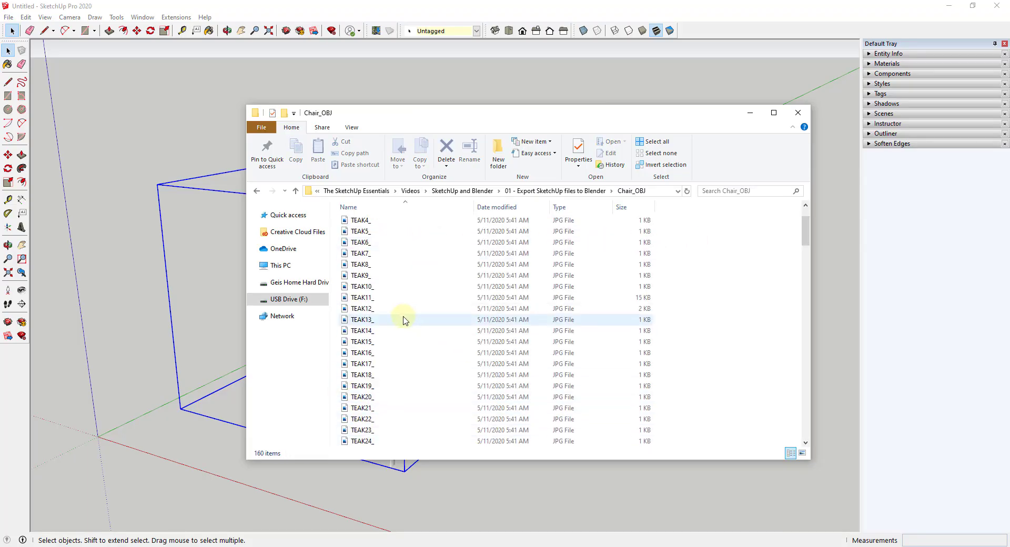
{"action": "scroll", "coordinate": [411, 318], "scroll_direction": "down", "scroll_amount": 17}
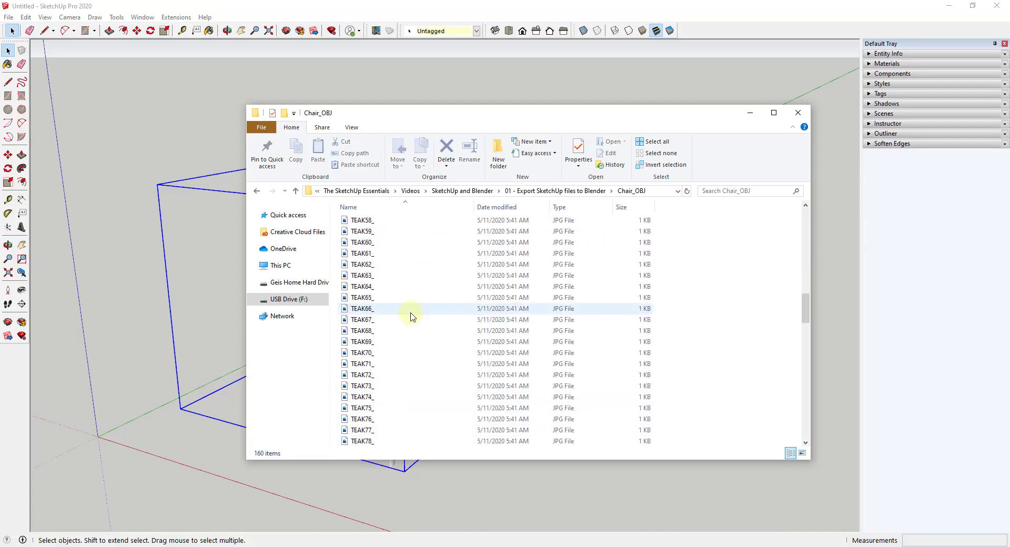
{"action": "right_click", "coordinate": [729, 279]}
{"action": "mouse_move", "coordinate": [740, 286]}
{"action": "left_click", "coordinate": [877, 296]}
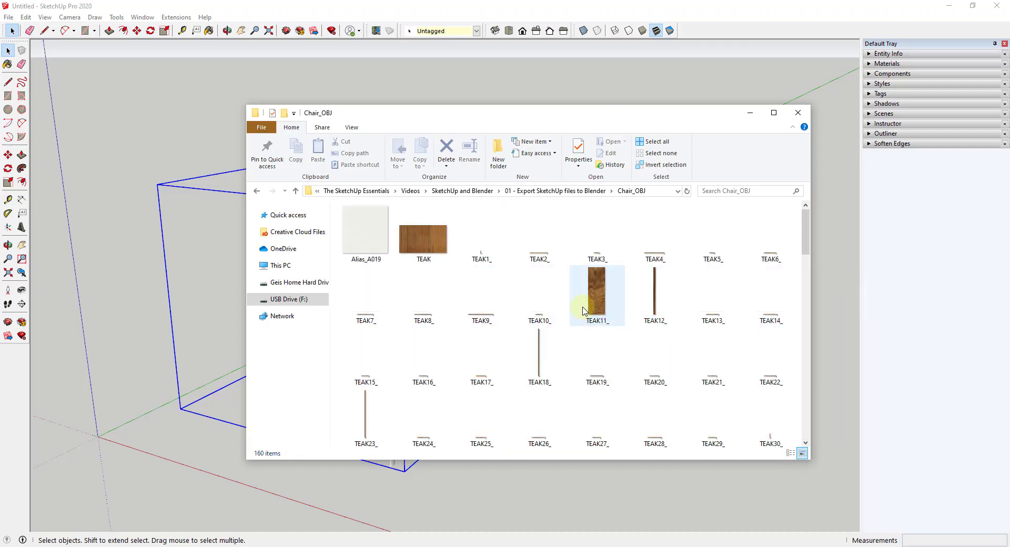
{"action": "scroll", "coordinate": [583, 310], "scroll_direction": "down", "scroll_amount": 2}
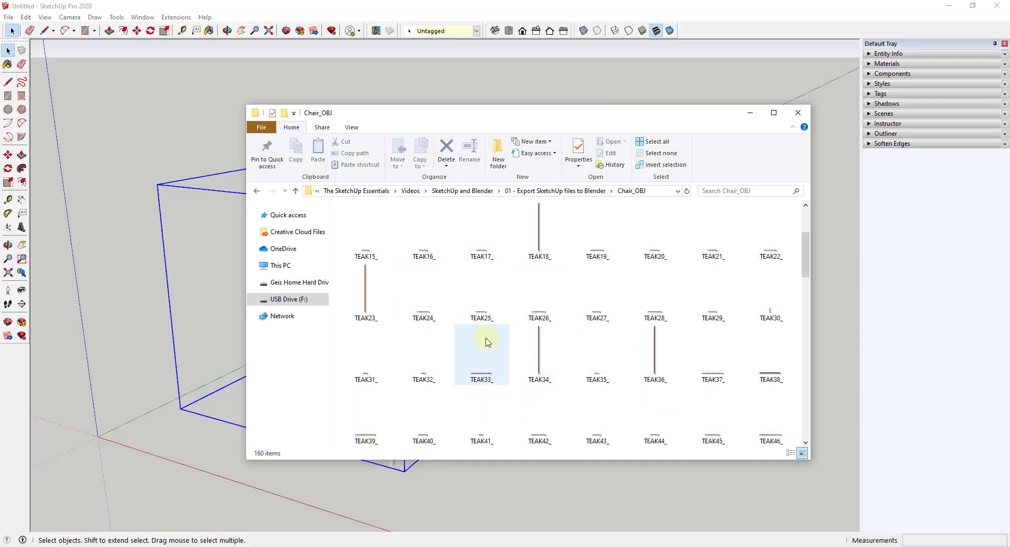
{"action": "scroll", "coordinate": [487, 342], "scroll_direction": "down", "scroll_amount": 5}
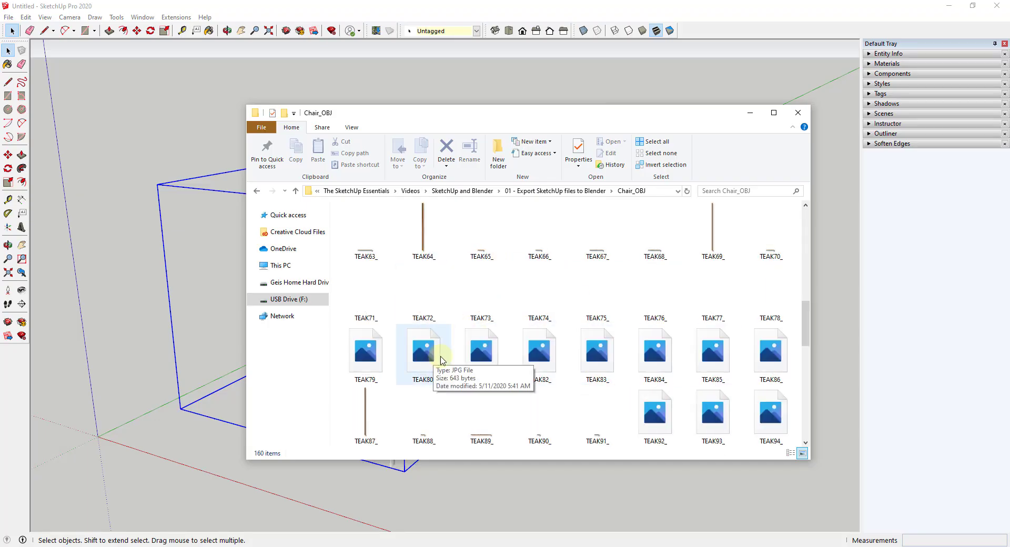
{"action": "scroll", "coordinate": [441, 360], "scroll_direction": "down", "scroll_amount": 7}
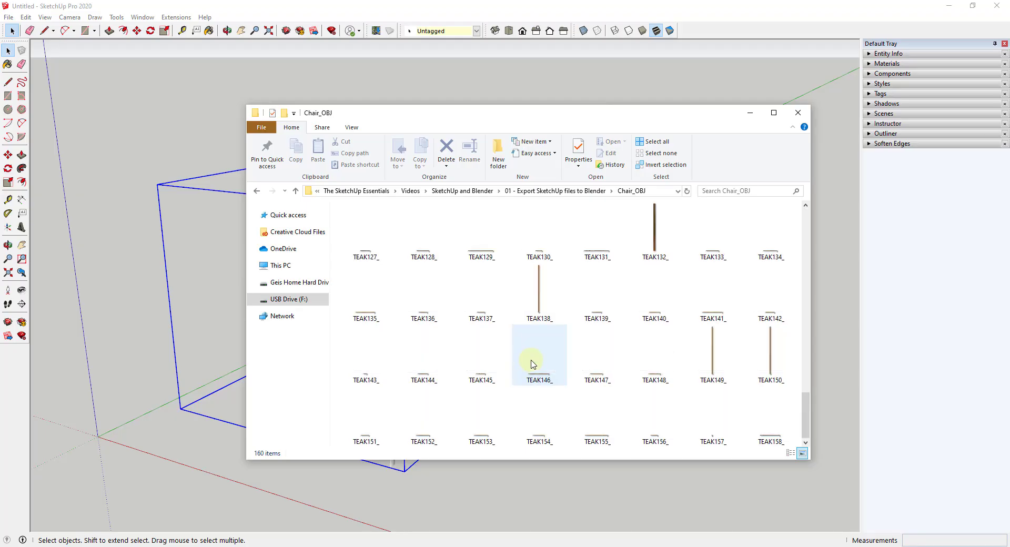
{"action": "scroll", "coordinate": [632, 358], "scroll_direction": "up", "scroll_amount": 13}
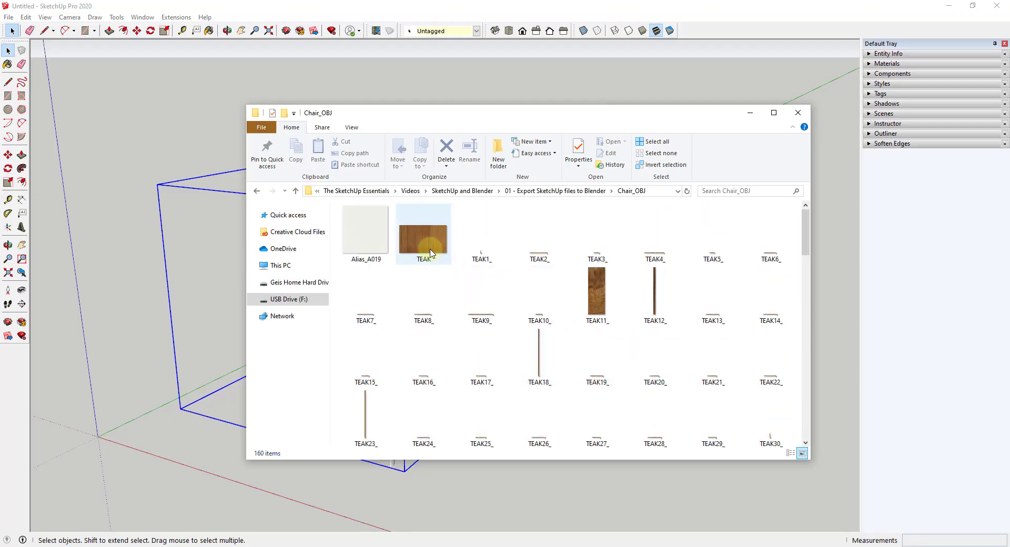
{"action": "left_click", "coordinate": [798, 112]}
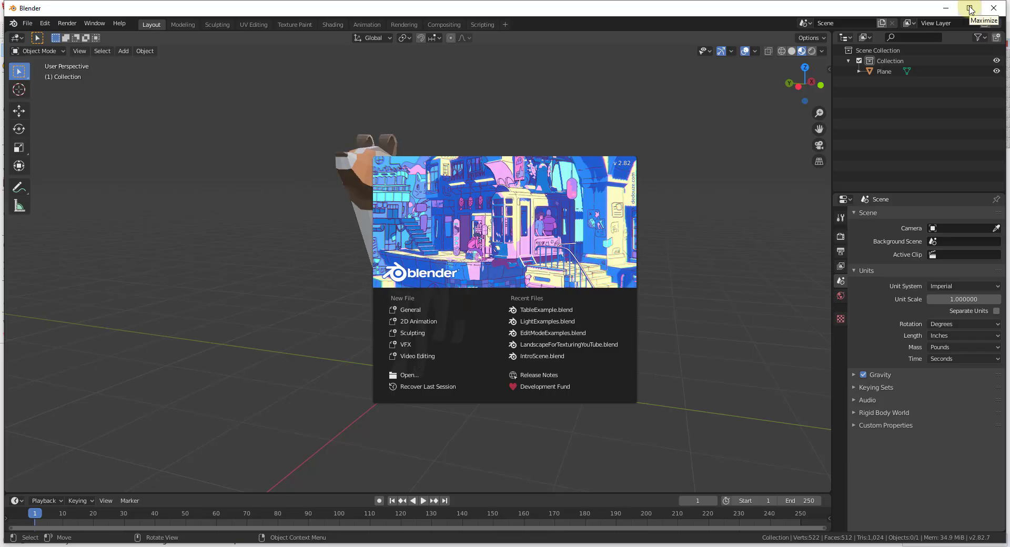
Switch to Blender, start a new General file and delete the dog model from the scene.
{"action": "left_click", "coordinate": [971, 9]}
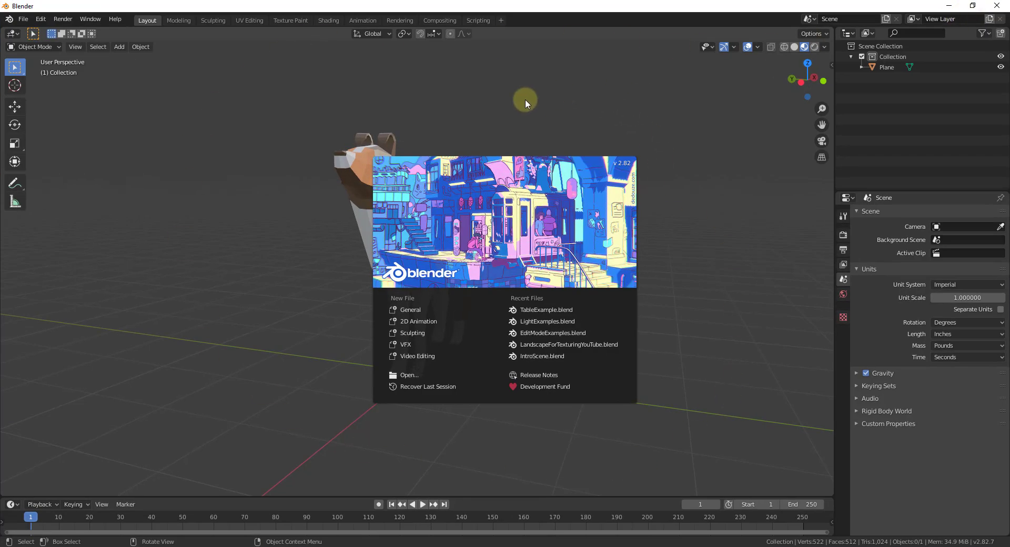
{"action": "left_click", "coordinate": [411, 311]}
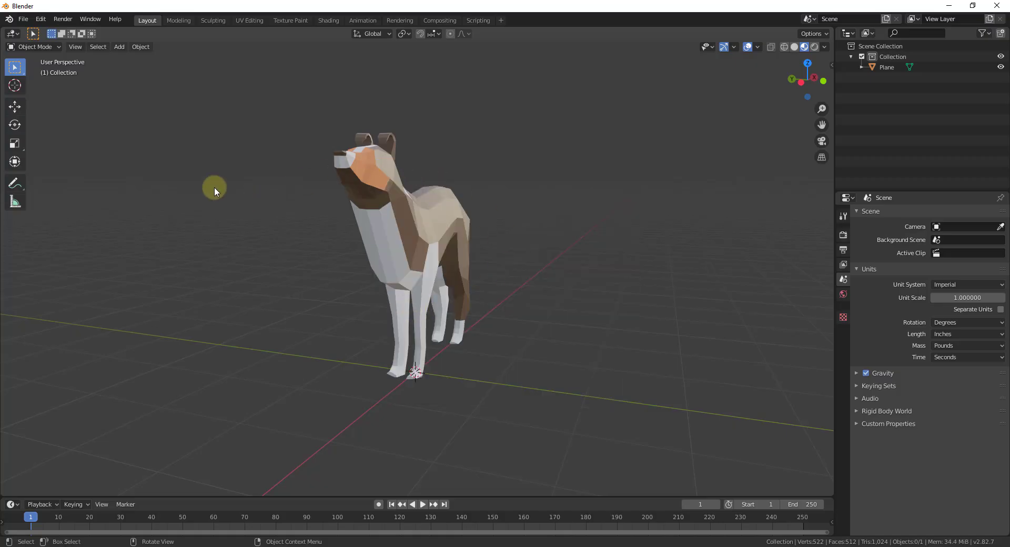
{"action": "left_click", "coordinate": [417, 232]}
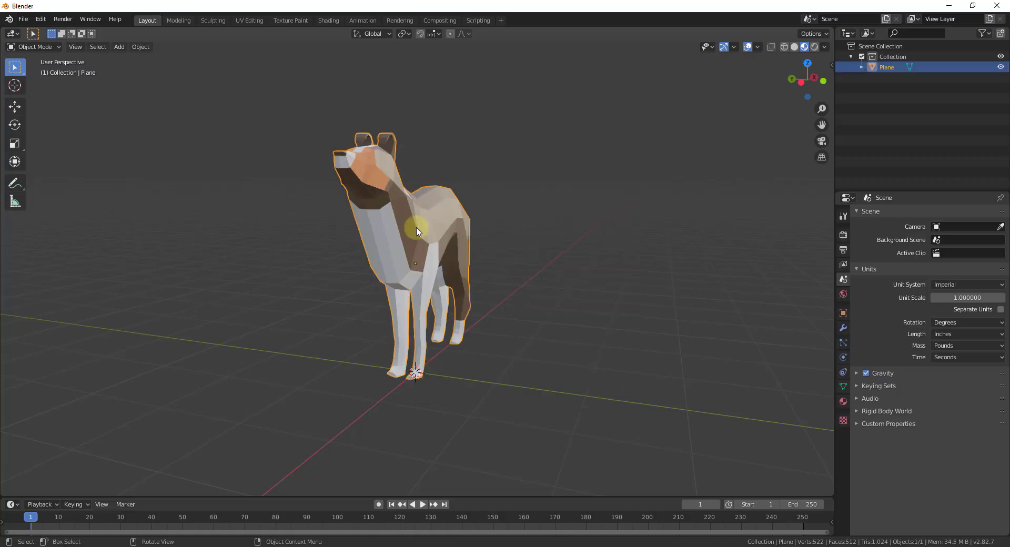
{"action": "key", "text": "Delete"}
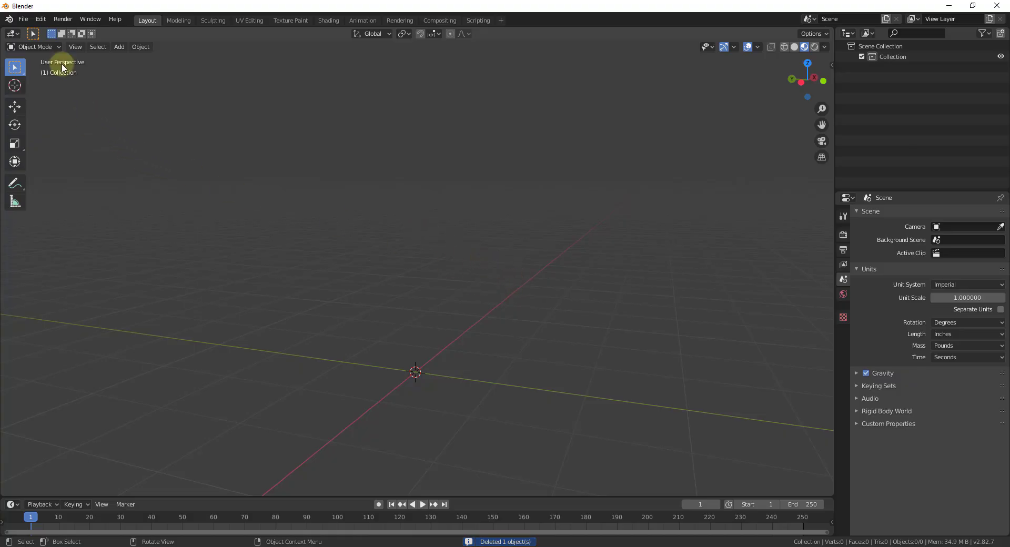
Import Chair_OBJ.obj as a Wavefront (.obj) model with the default import settings.
{"action": "left_click", "coordinate": [23, 20]}
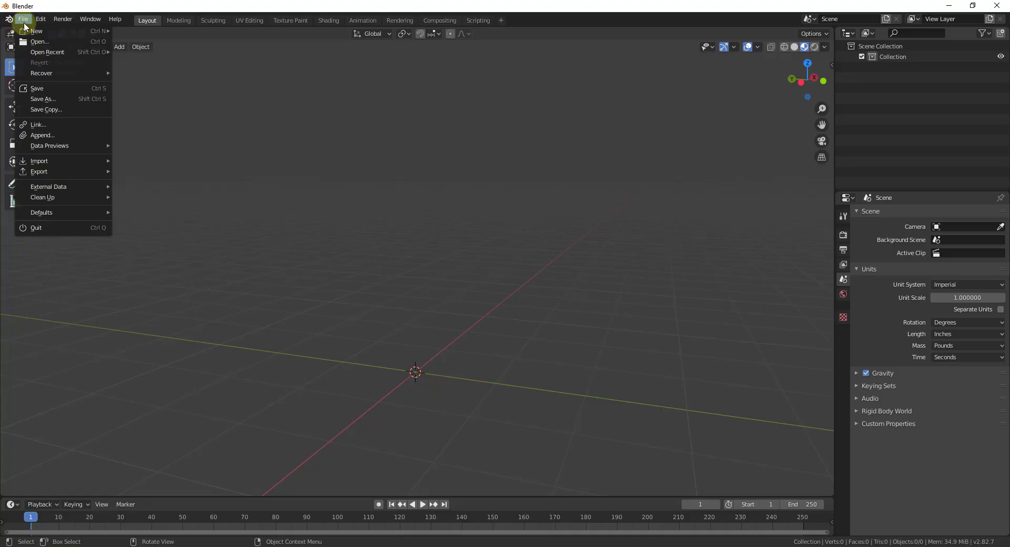
{"action": "mouse_move", "coordinate": [58, 162]}
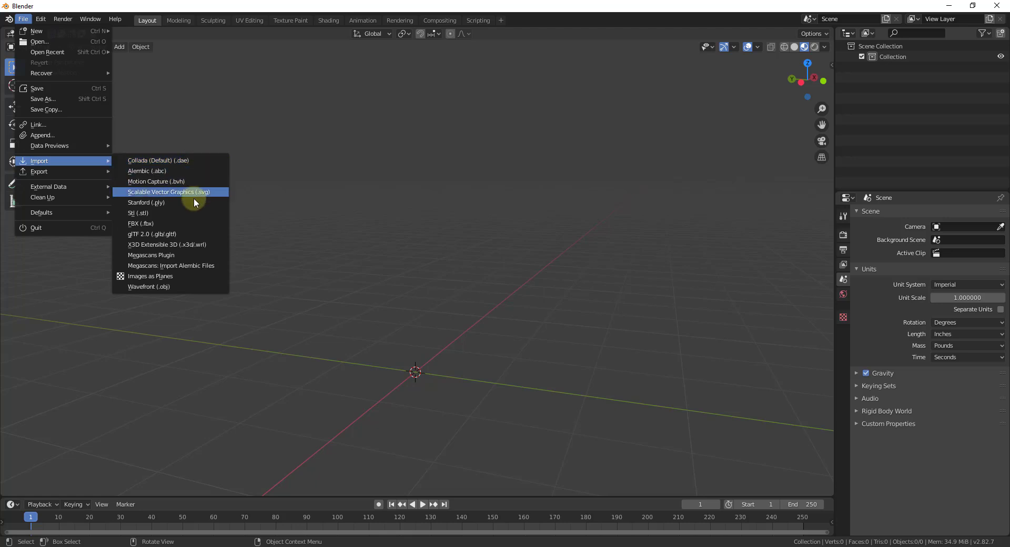
{"action": "left_click", "coordinate": [173, 286]}
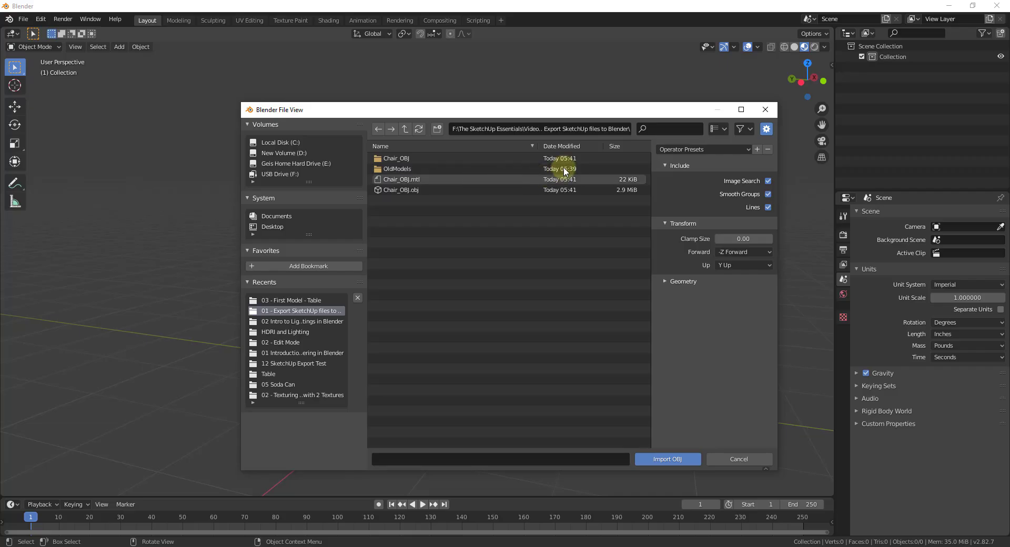
{"action": "double_click", "coordinate": [417, 191]}
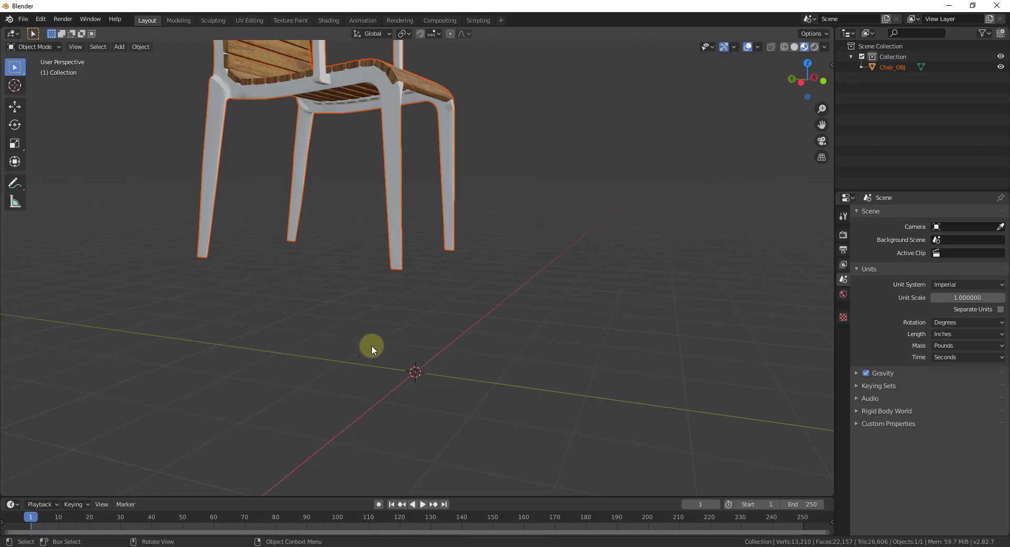
Scale the imported chair down uniformly by a factor of about 0.076.
{"action": "scroll", "coordinate": [420, 345], "scroll_direction": "down", "scroll_amount": 1}
{"action": "scroll", "coordinate": [421, 345], "scroll_direction": "down", "scroll_amount": 6}
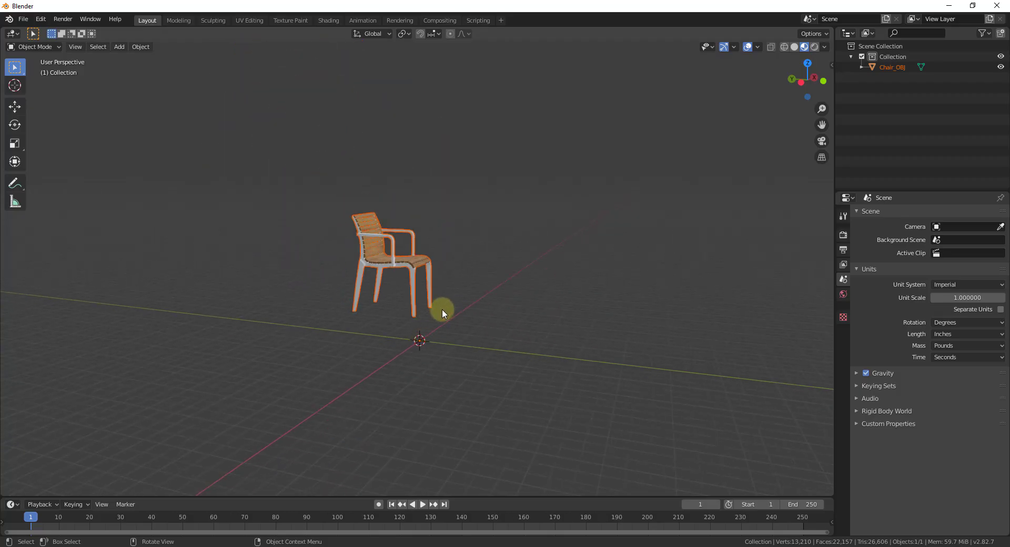
{"action": "middle_click_drag", "start_coordinate": [442, 309], "coordinate": [313, 316]}
{"action": "scroll", "coordinate": [334, 248], "scroll_direction": "up", "scroll_amount": 2}
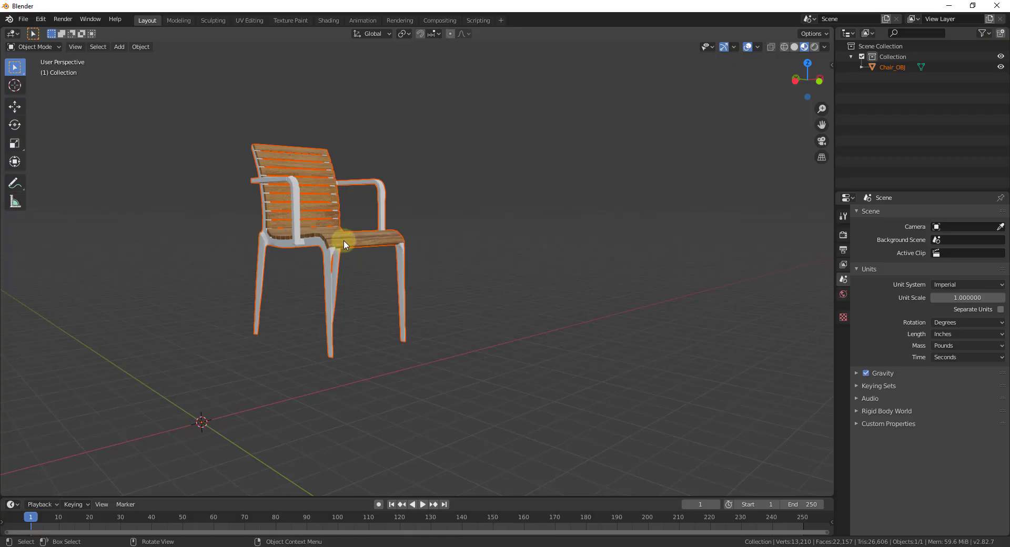
{"action": "key", "text": "s"}
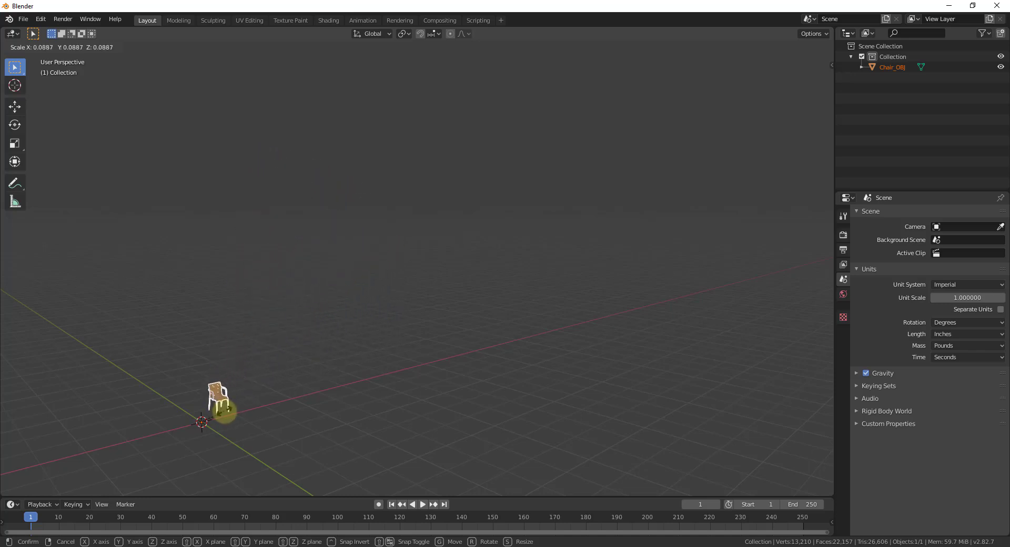
{"action": "left_click", "coordinate": [222, 416]}
Examine the scaled chair's geometry and wood textures up close and from a distance.
{"action": "scroll", "coordinate": [215, 412], "scroll_direction": "up", "scroll_amount": 8}
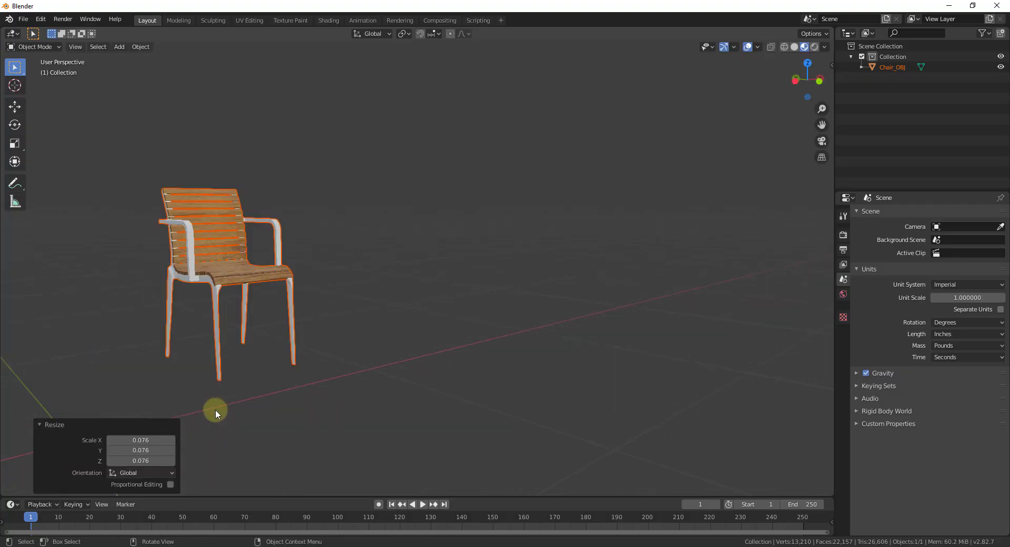
{"action": "scroll", "coordinate": [223, 293], "scroll_direction": "down", "scroll_amount": 7}
{"action": "scroll", "coordinate": [236, 275], "scroll_direction": "up", "scroll_amount": 6}
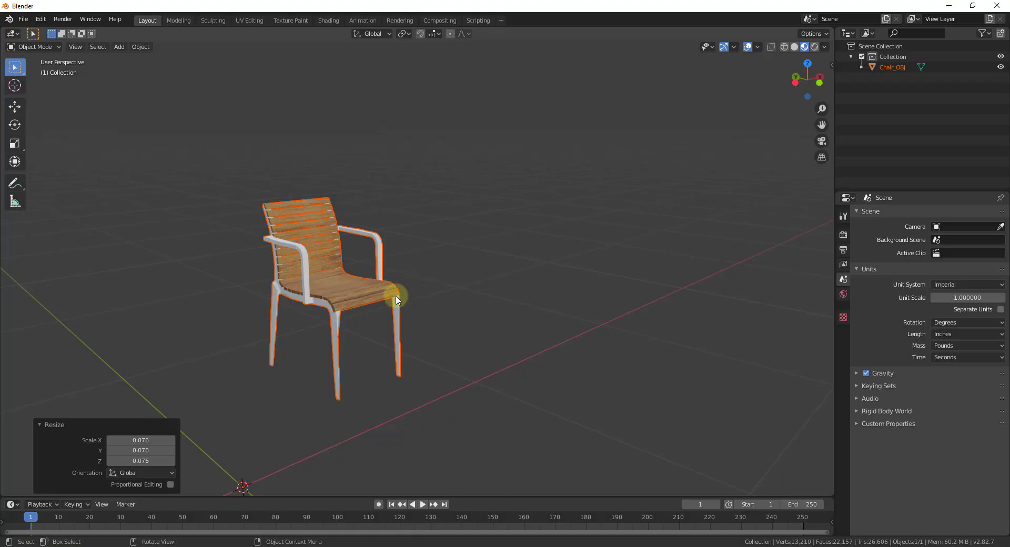
{"action": "scroll", "coordinate": [363, 293], "scroll_direction": "down", "scroll_amount": 1}
{"action": "scroll", "coordinate": [369, 290], "scroll_direction": "up", "scroll_amount": 3}
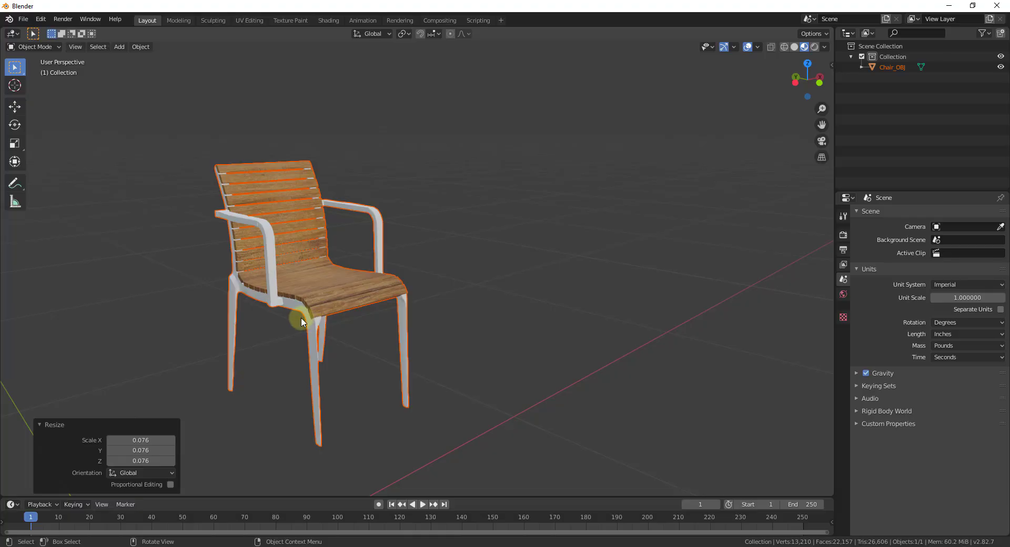
{"action": "scroll", "coordinate": [275, 241], "scroll_direction": "down", "scroll_amount": 1}
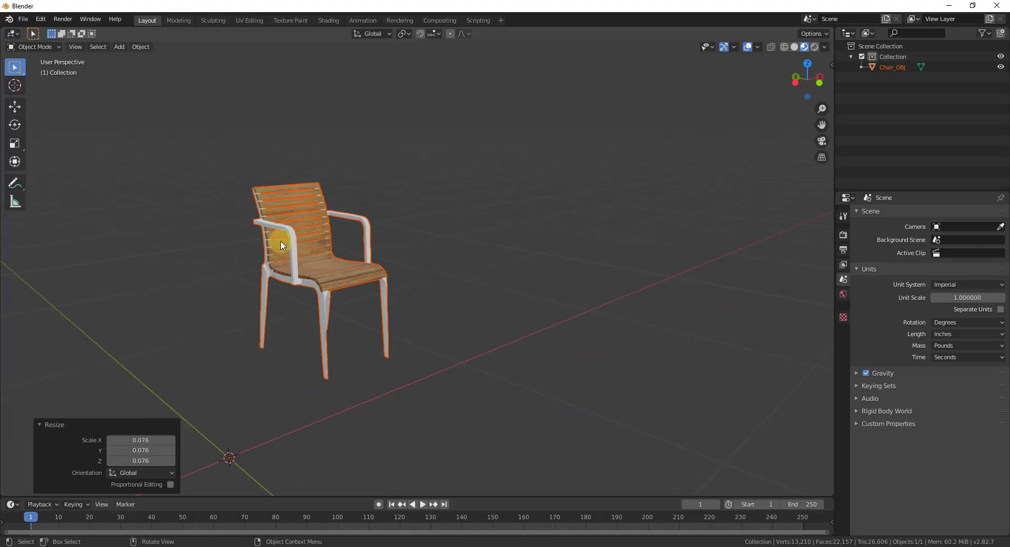
{"action": "scroll", "coordinate": [300, 257], "scroll_direction": "up", "scroll_amount": 1}
{"action": "scroll", "coordinate": [392, 232], "scroll_direction": "down", "scroll_amount": 1}
{"action": "scroll", "coordinate": [363, 248], "scroll_direction": "up", "scroll_amount": 1}
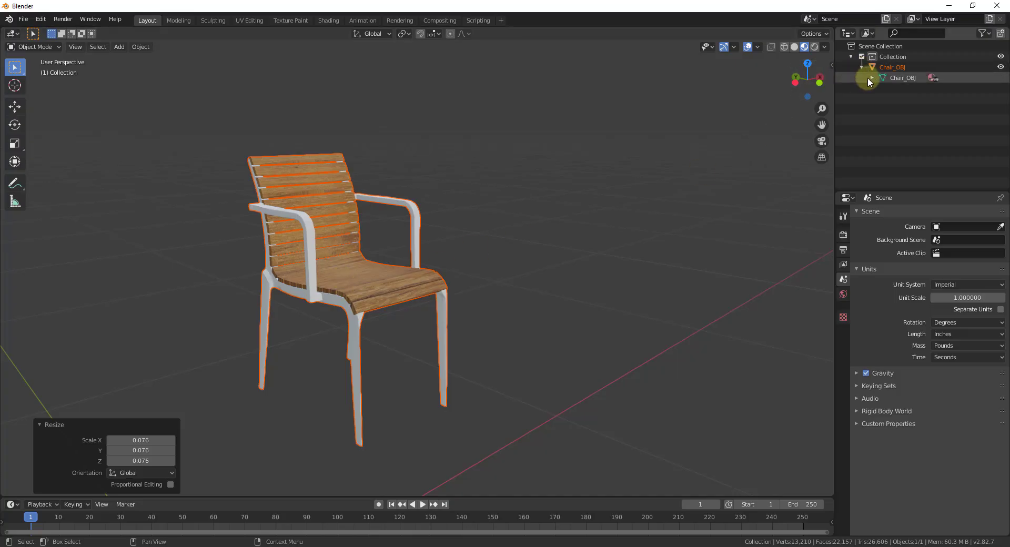
Expand the Chair_OBJ mesh data in the outliner and look through the TEAK materials assigned to it.
{"action": "left_click", "coordinate": [872, 77]}
{"action": "scroll", "coordinate": [913, 111], "scroll_direction": "down", "scroll_amount": 3}
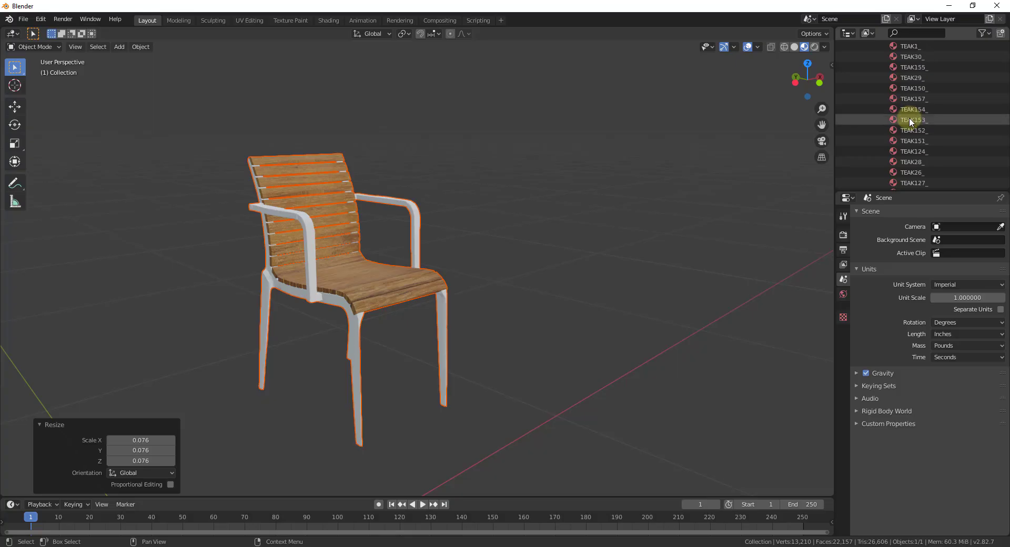
{"action": "scroll", "coordinate": [912, 113], "scroll_direction": "up", "scroll_amount": 3}
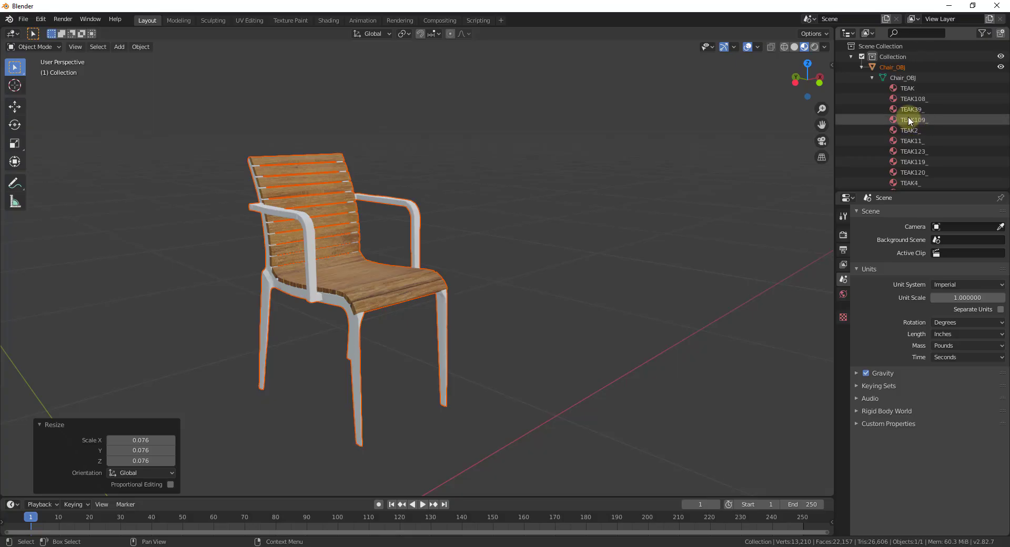
{"action": "left_click", "coordinate": [884, 77]}
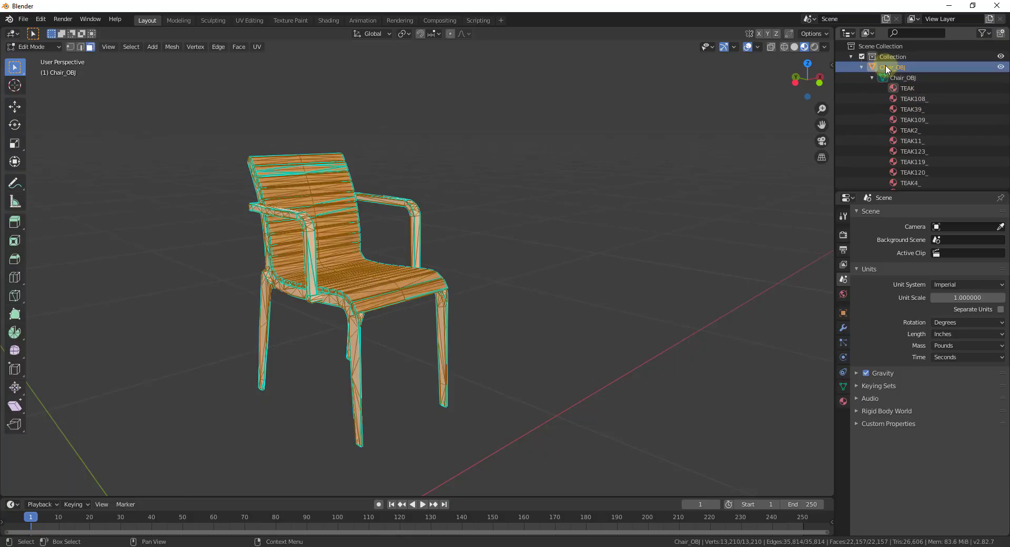
{"action": "left_click", "coordinate": [883, 79]}
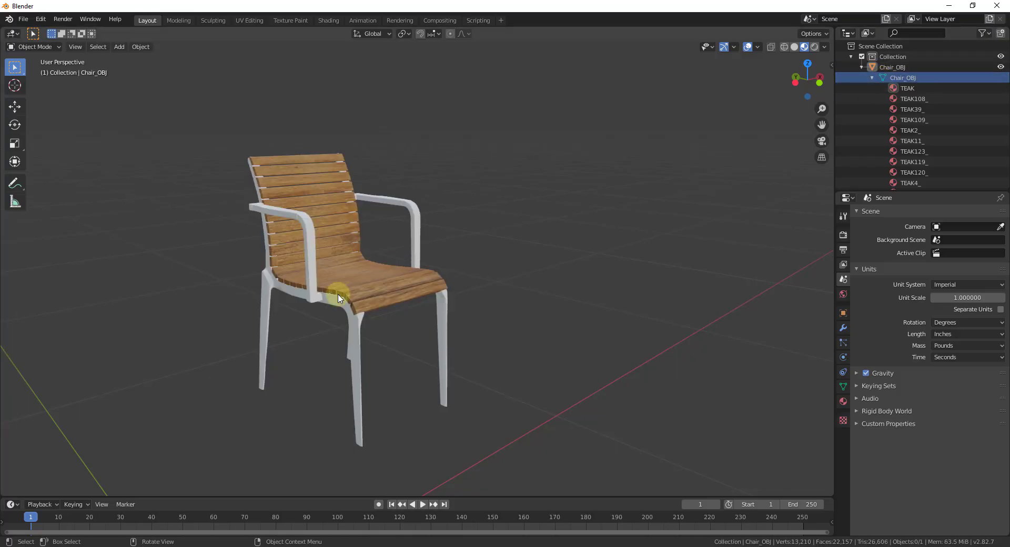
Inspect the wood texture on the seat slats, select the chair and enter Edit Mode on its mesh.
{"action": "scroll", "coordinate": [345, 309], "scroll_direction": "up", "scroll_amount": 5}
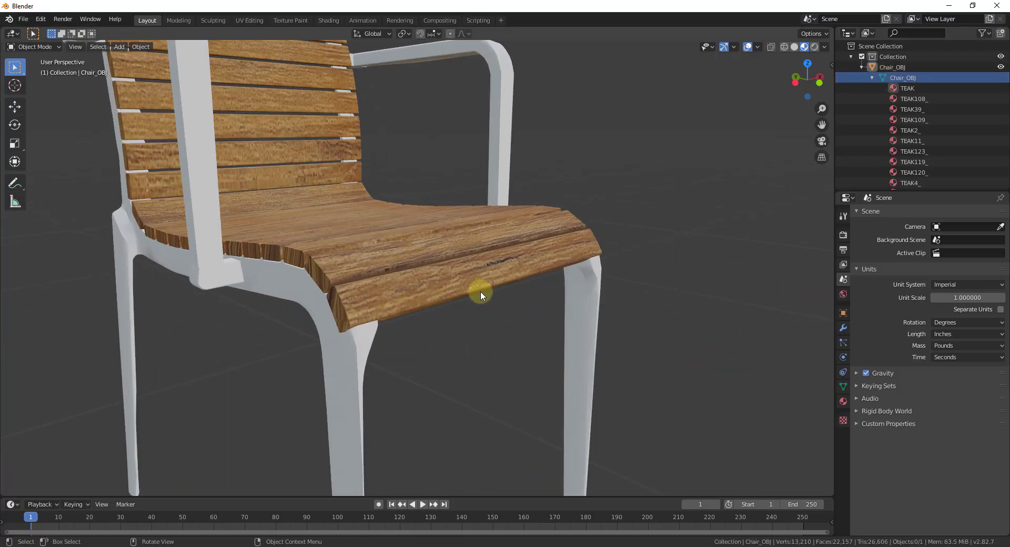
{"action": "scroll", "coordinate": [487, 284], "scroll_direction": "down", "scroll_amount": 8}
{"action": "left_click", "coordinate": [458, 283]}
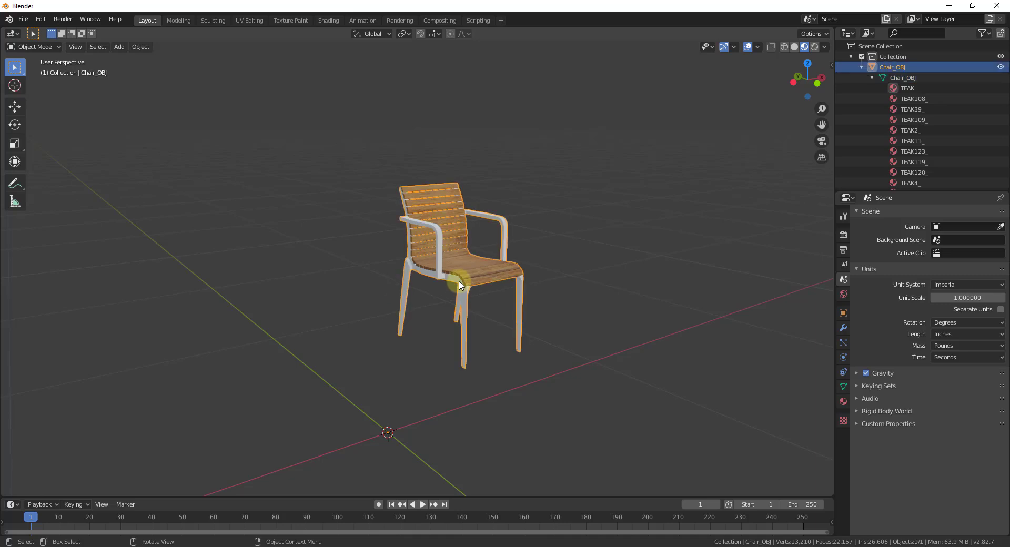
{"action": "scroll", "coordinate": [447, 284], "scroll_direction": "up", "scroll_amount": 5}
{"action": "middle_click_drag", "start_coordinate": [405, 294], "coordinate": [491, 247]}
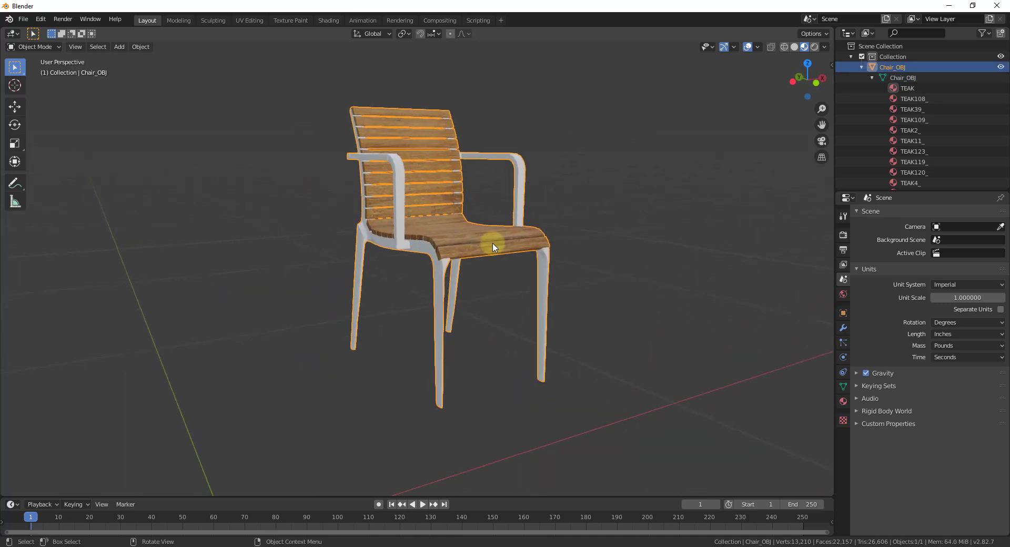
{"action": "key", "text": "Tab"}
Select a single face on the front slat of the chair's seat.
{"action": "scroll", "coordinate": [463, 246], "scroll_direction": "up", "scroll_amount": 4}
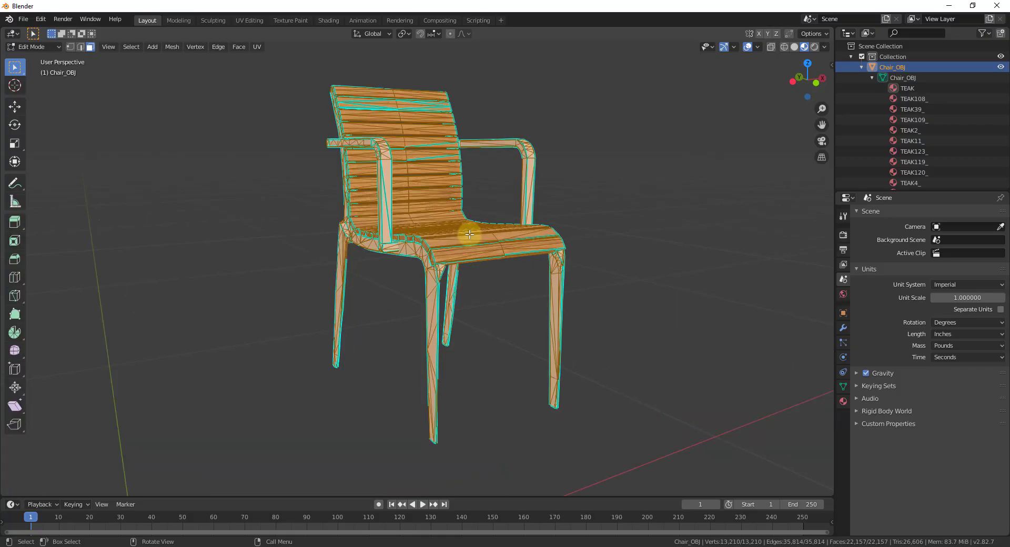
{"action": "scroll", "coordinate": [452, 247], "scroll_direction": "up", "scroll_amount": 2}
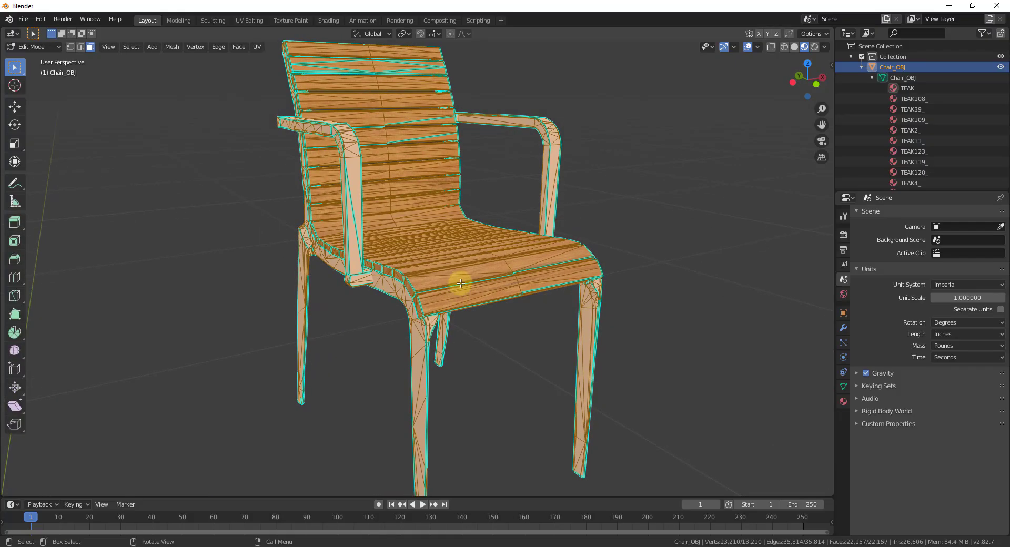
{"action": "left_click", "coordinate": [458, 280]}
{"action": "left_click", "coordinate": [436, 301]}
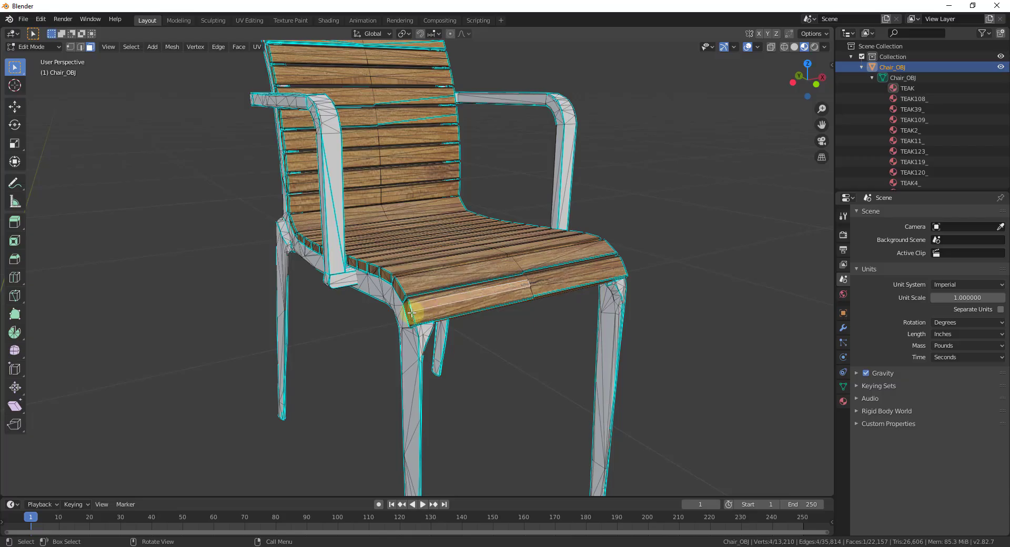
Select single faces on the seat slats and the armrest frame to examine how the chair's mesh is divided.
{"action": "left_click", "coordinate": [410, 312], "text": "shift"}
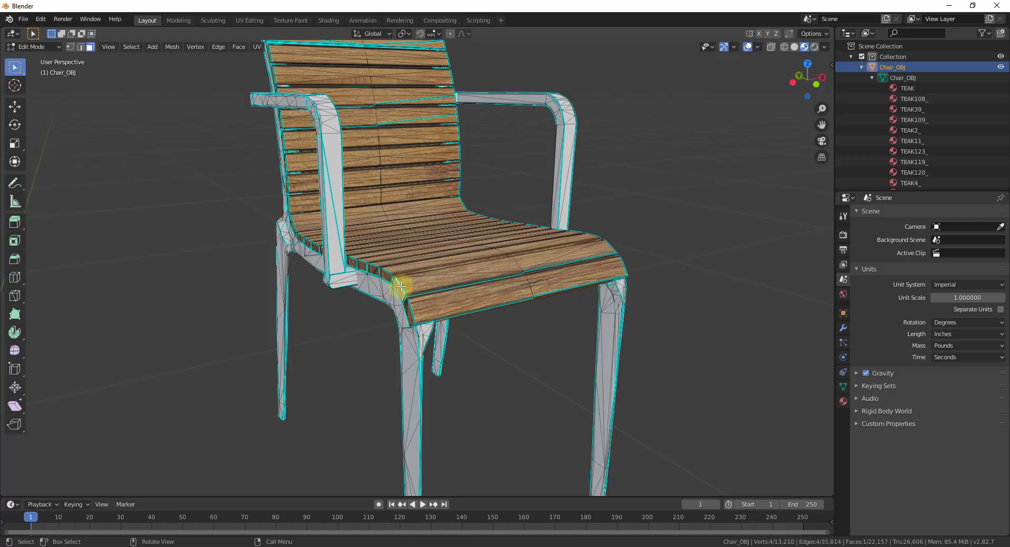
{"action": "key", "text": "ctrl+z"}
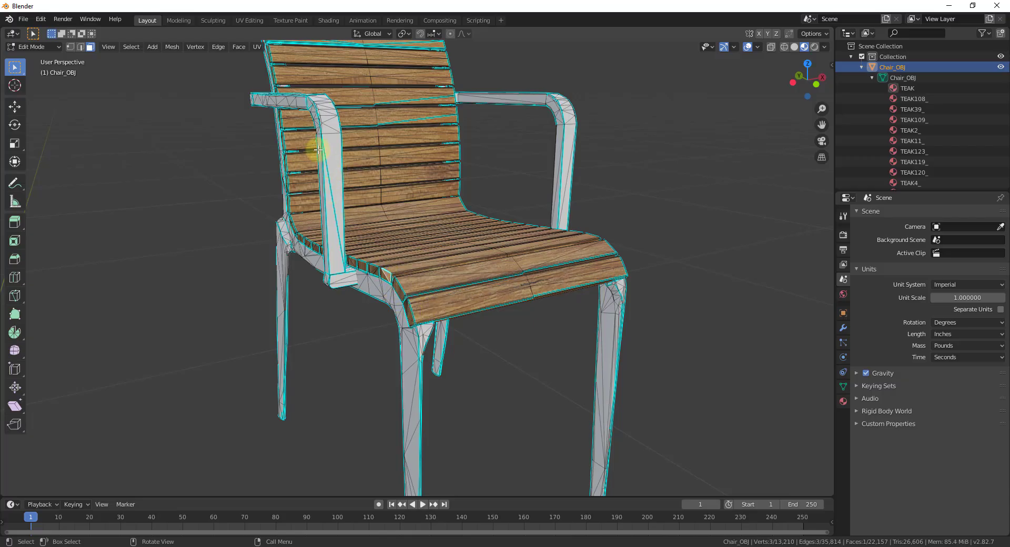
{"action": "left_click", "coordinate": [324, 148], "text": "shift"}
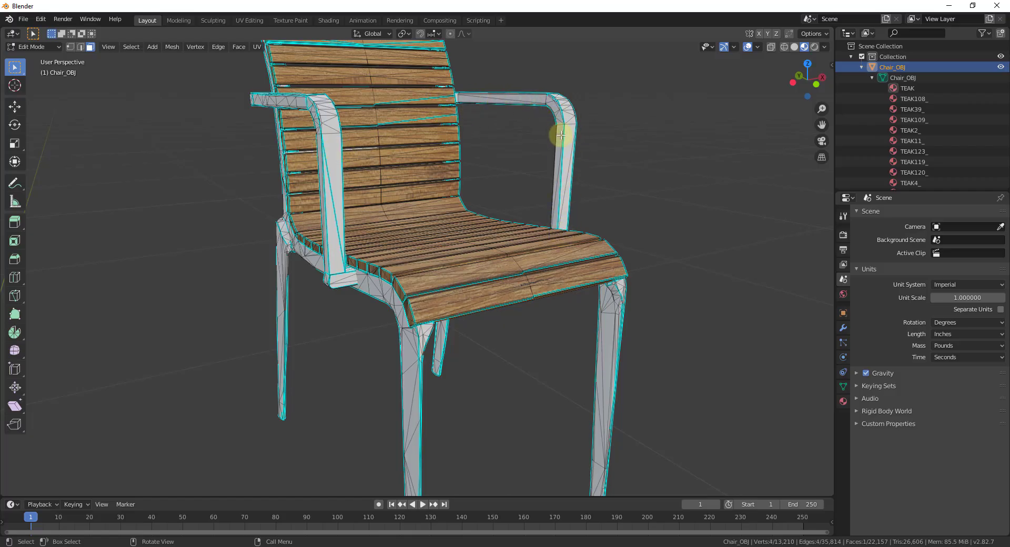
{"action": "scroll", "coordinate": [574, 221], "scroll_direction": "down", "scroll_amount": 5}
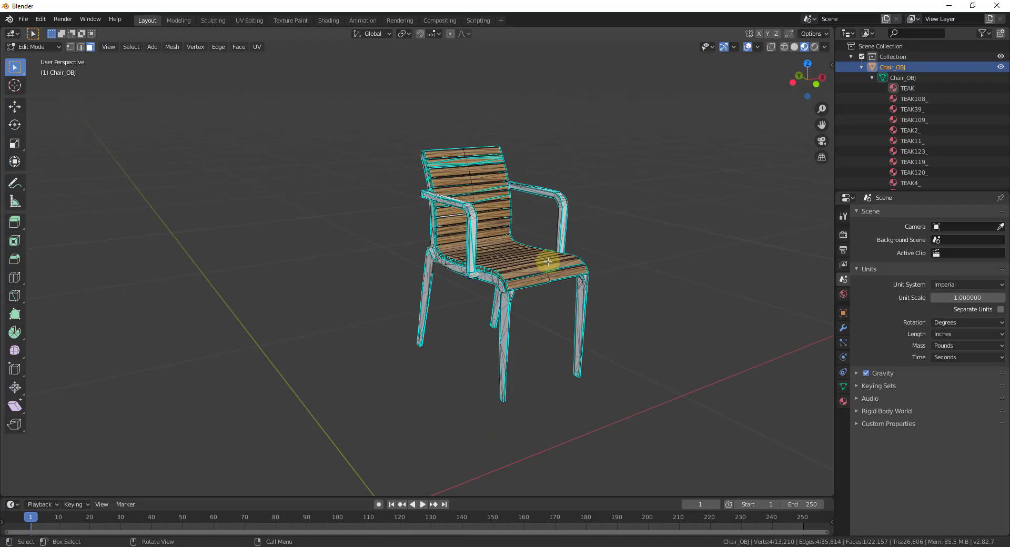
{"action": "scroll", "coordinate": [569, 203], "scroll_direction": "up", "scroll_amount": 5}
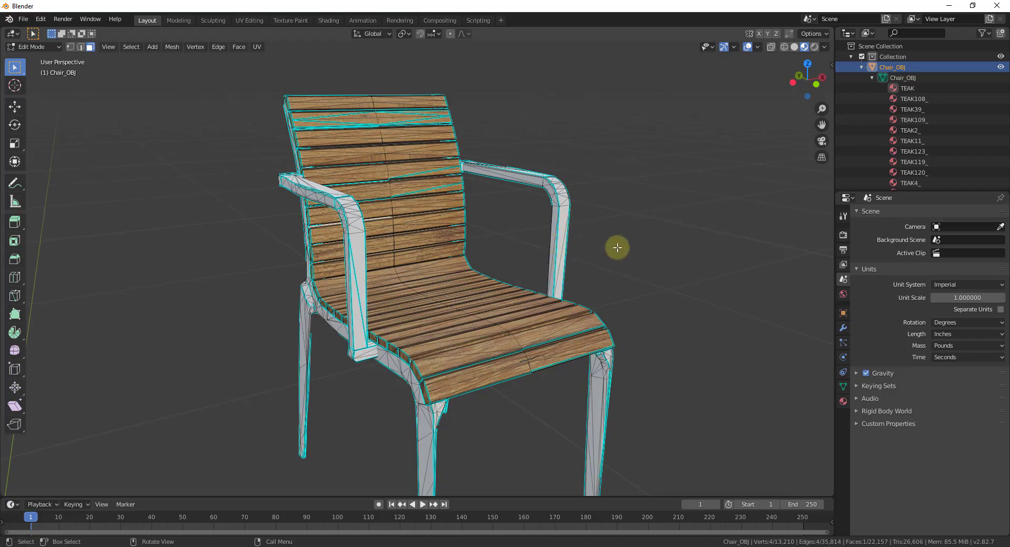
Return the chair to Object Mode and view the whole model.
{"action": "key", "text": "Tab"}
{"action": "mouse_move", "coordinate": [565, 332]}
{"action": "middle_mouse_down"}
{"action": "mouse_move", "coordinate": [571, 242]}
{"action": "mouse_move", "coordinate": [551, 255]}
{"action": "mouse_move", "coordinate": [573, 289]}
{"action": "mouse_move", "coordinate": [518, 275]}
{"action": "mouse_move", "coordinate": [530, 270]}
{"action": "middle_mouse_up"}
{"action": "scroll", "coordinate": [565, 284], "scroll_direction": "down", "scroll_amount": 2}
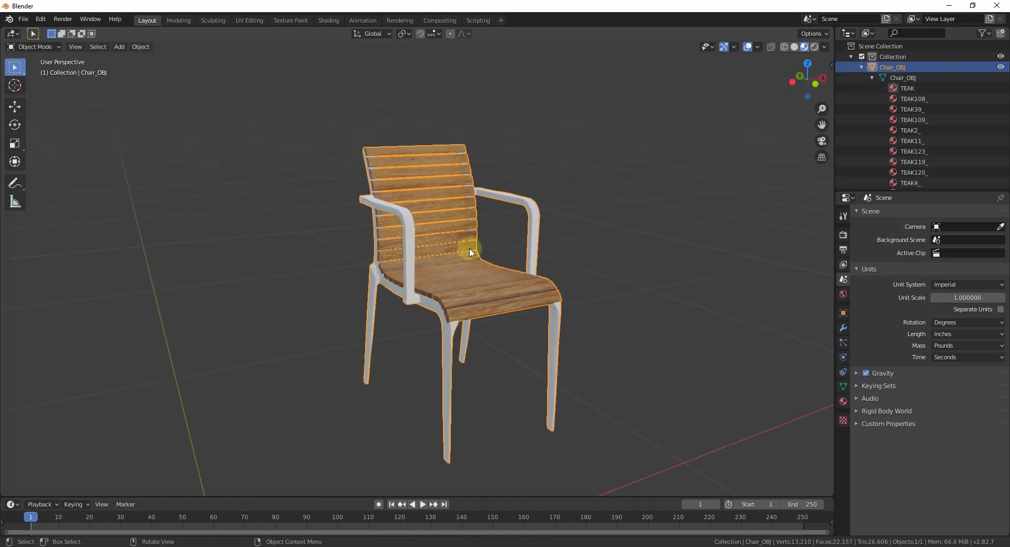
{"action": "middle_click_drag", "start_coordinate": [444, 392], "coordinate": [456, 226], "text": "ctrl"}
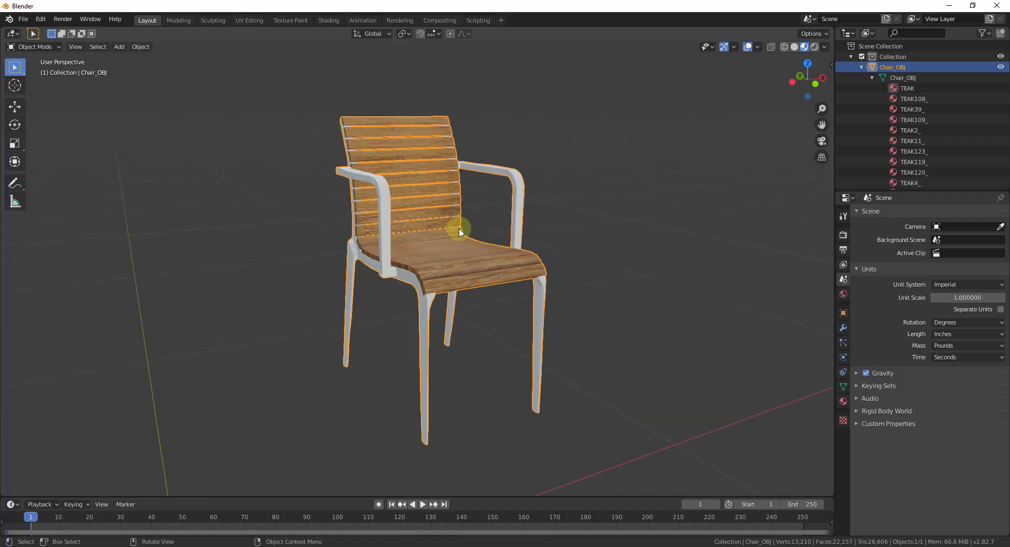
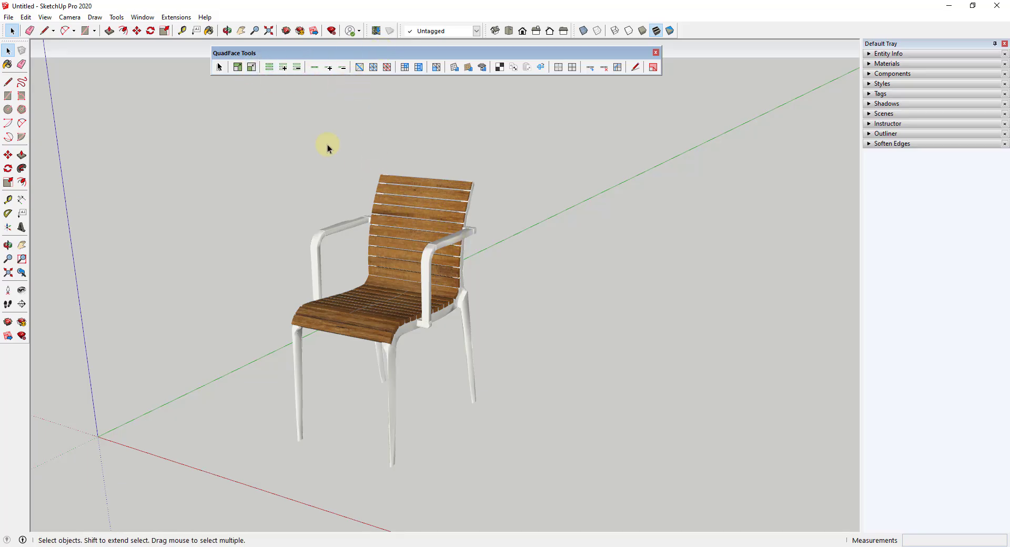
Switch to SketchUp and start a QuadFace Tools OBJ export with instances as Groups, texture maps, swapped YZ coordinates and Model Units.
{"action": "left_click", "coordinate": [175, 18]}
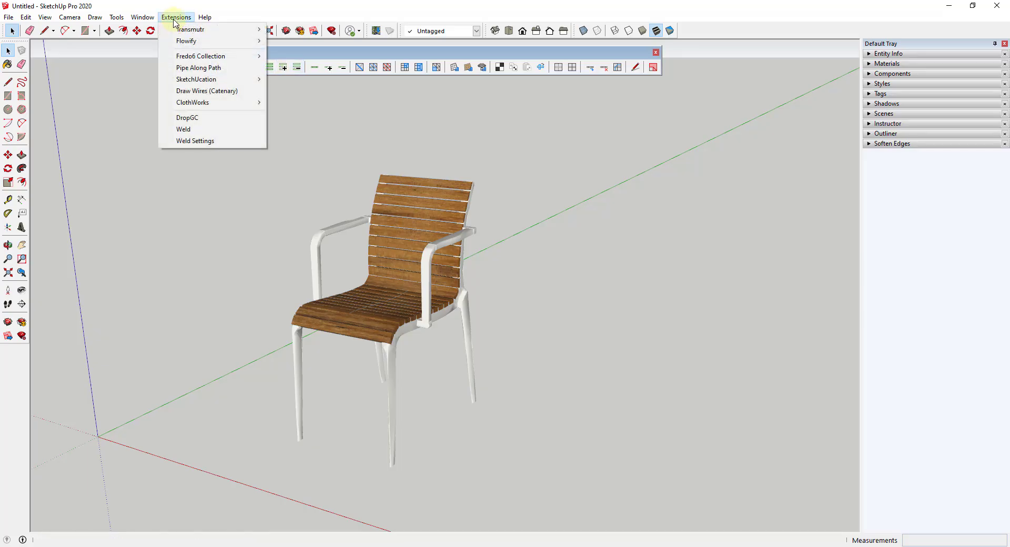
{"action": "mouse_move", "coordinate": [144, 20]}
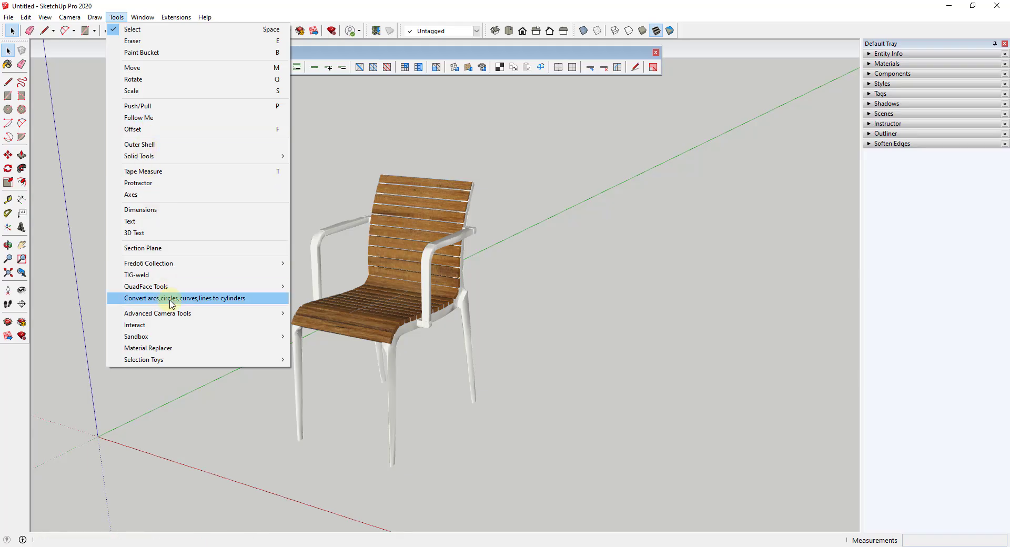
{"action": "mouse_move", "coordinate": [169, 291]}
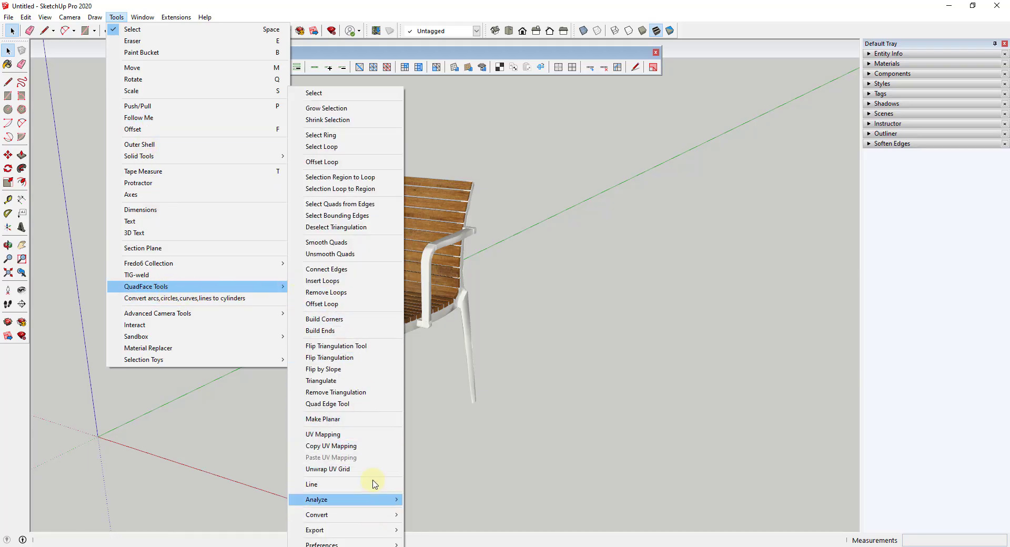
{"action": "mouse_move", "coordinate": [357, 531]}
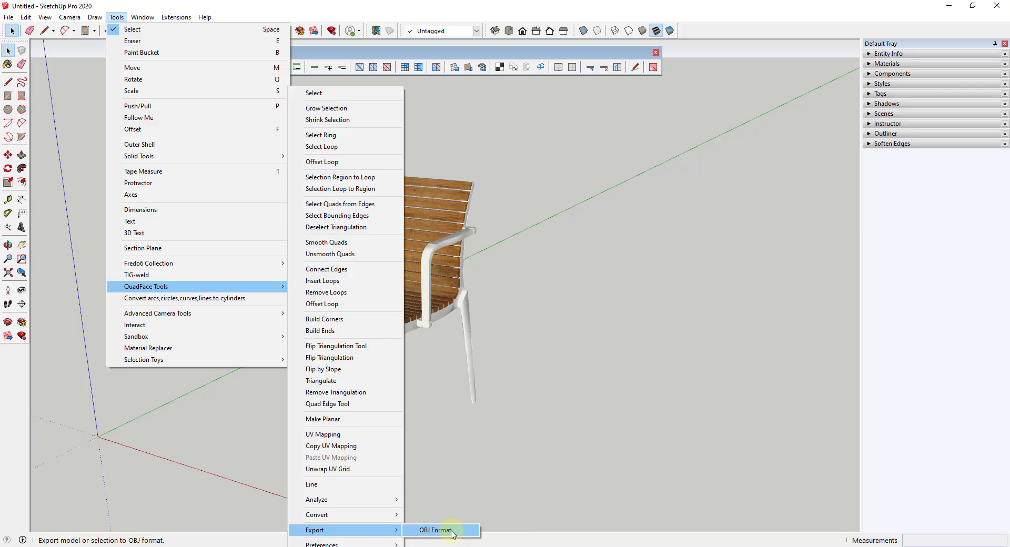
{"action": "left_click", "coordinate": [453, 533]}
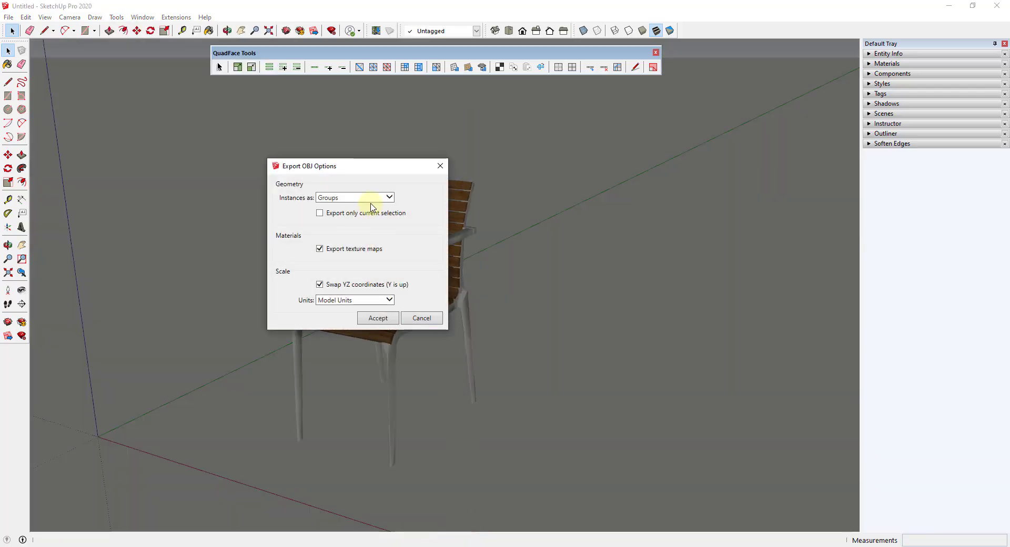
{"action": "left_click", "coordinate": [390, 198]}
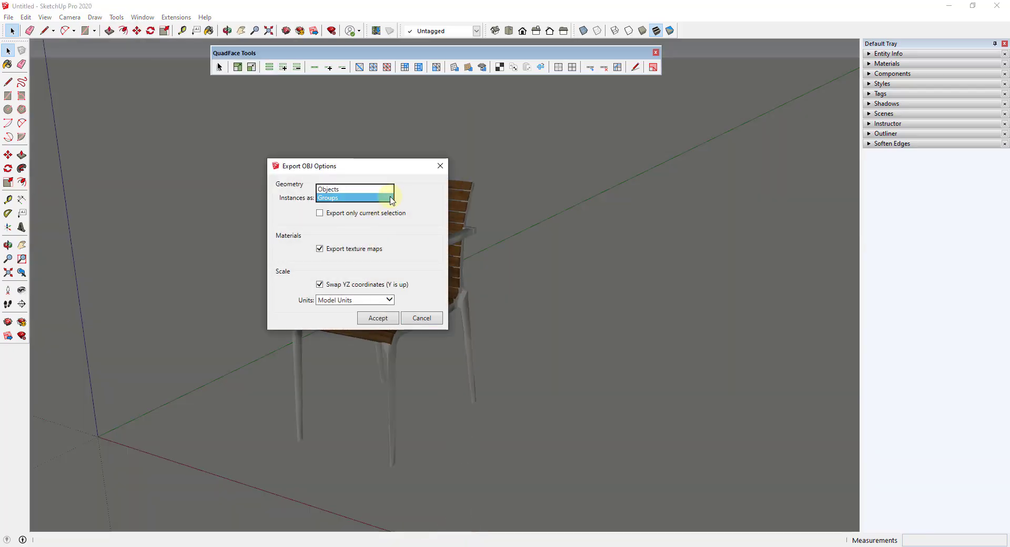
{"action": "left_click", "coordinate": [375, 198]}
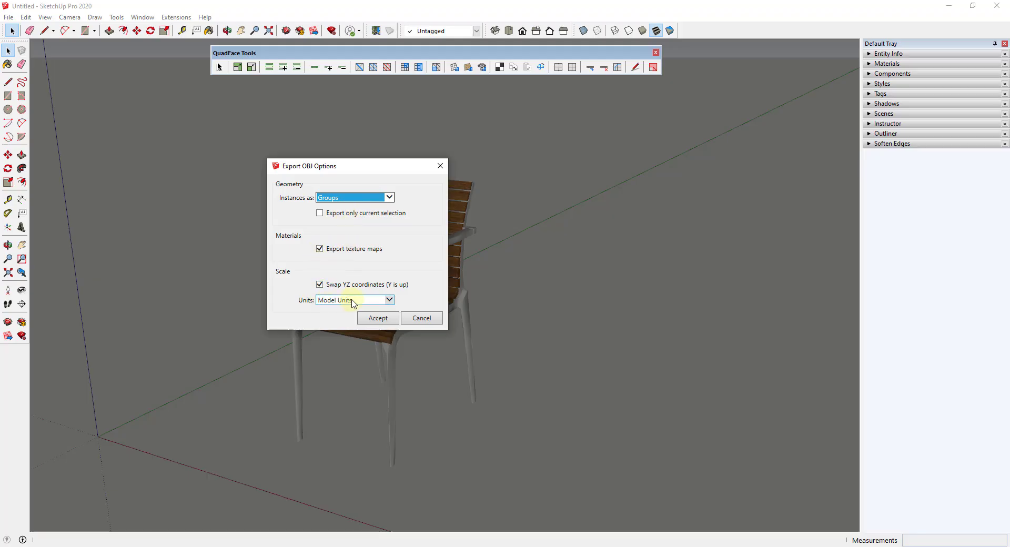
{"action": "left_click", "coordinate": [373, 318]}
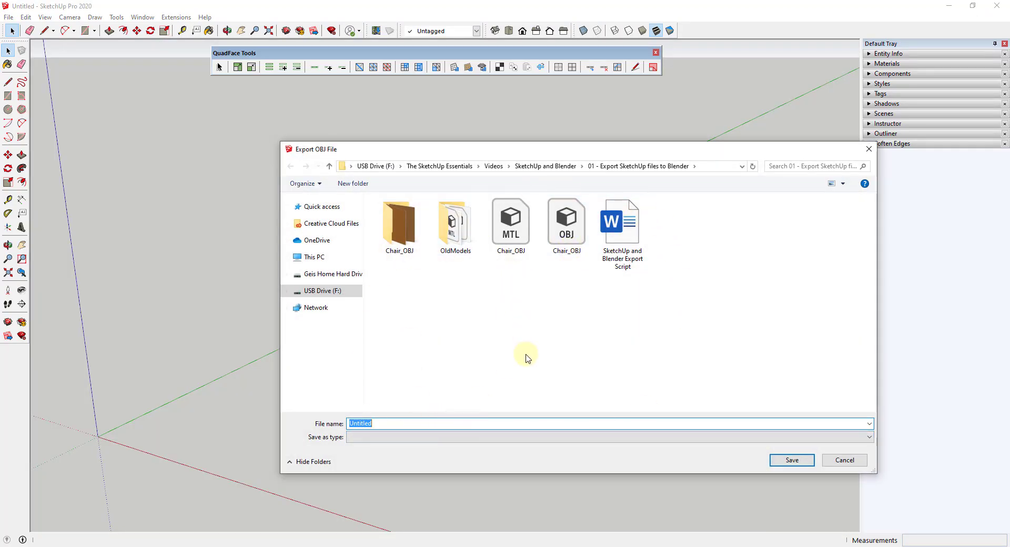
Save the OBJ export as Chair_OBJ_TT in the same folder as the earlier export.
{"action": "left_click", "coordinate": [511, 248]}
{"action": "double_click", "coordinate": [406, 422]}
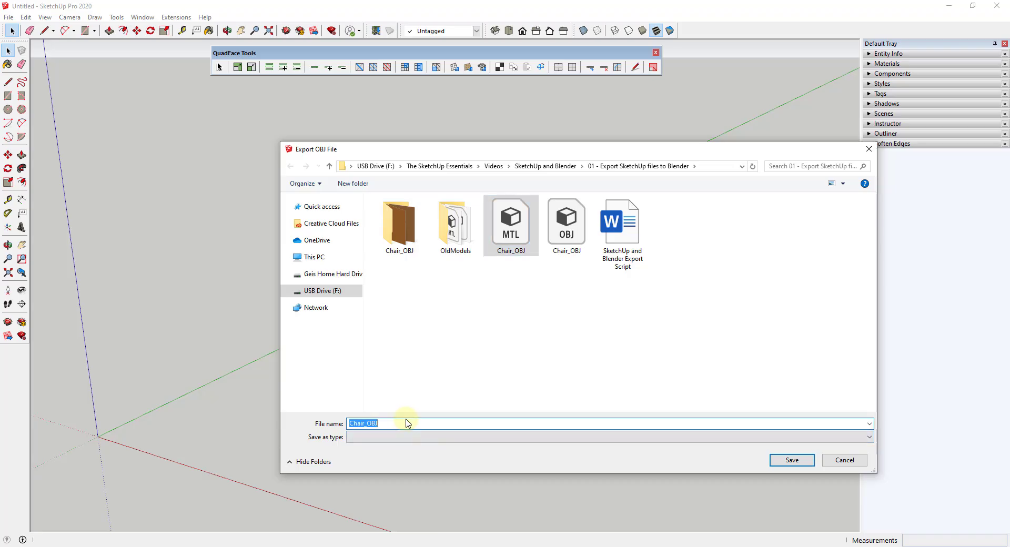
{"action": "type", "text": "_TT"}
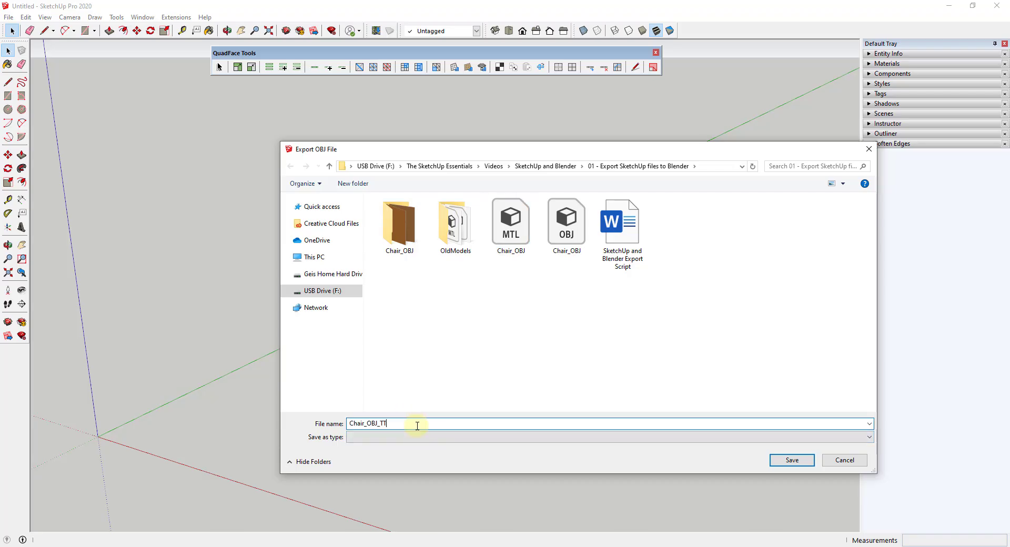
{"action": "key", "text": "Return"}
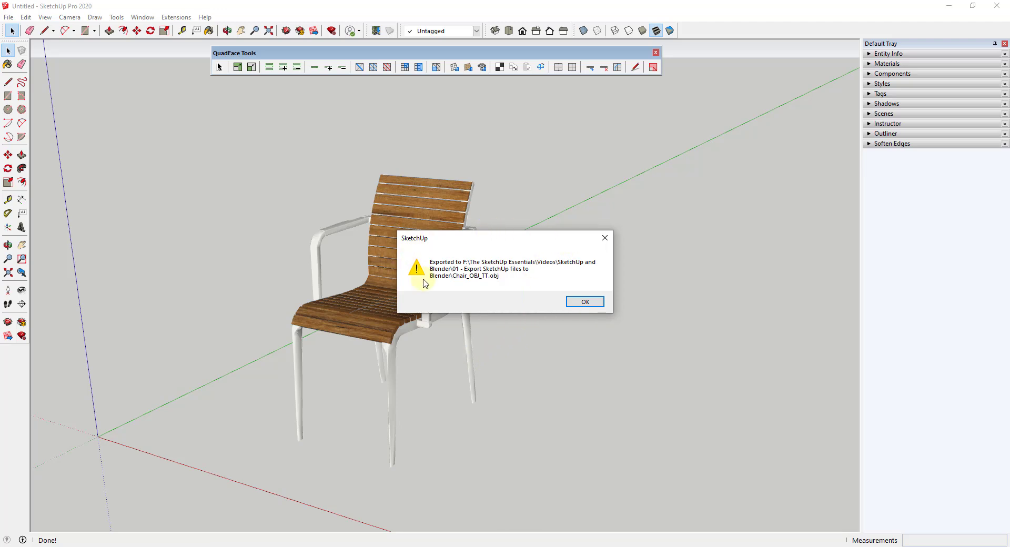
{"action": "left_click", "coordinate": [586, 302]}
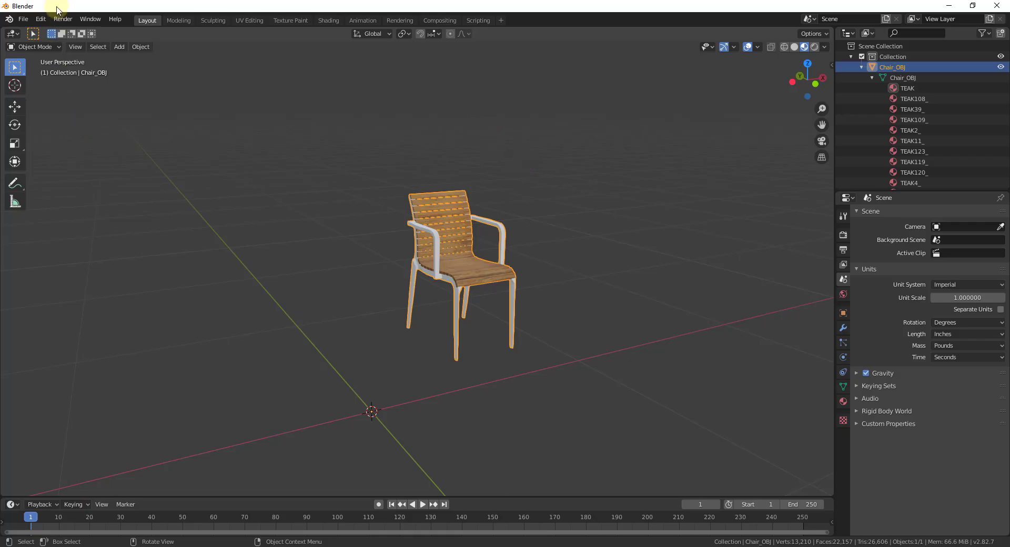
Switch to Blender and import Chair_OBJ_TT.obj as a Wavefront file.
{"action": "left_click", "coordinate": [23, 19]}
{"action": "mouse_move", "coordinate": [46, 162]}
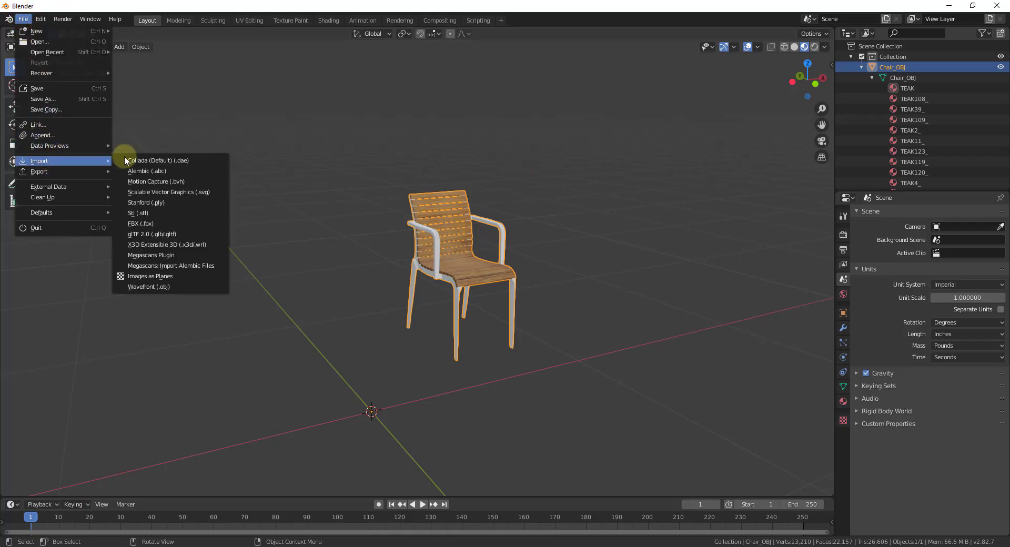
{"action": "left_click", "coordinate": [170, 287]}
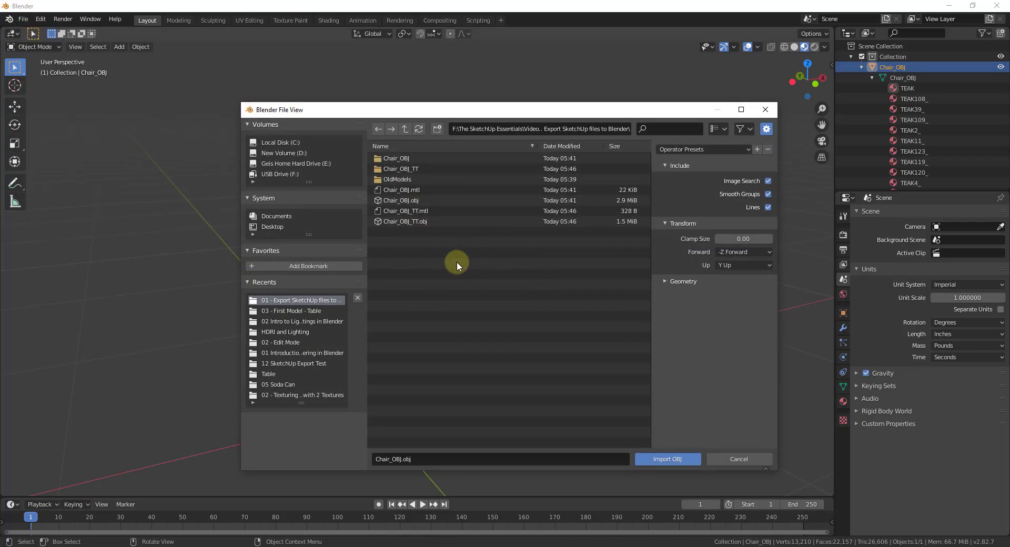
{"action": "double_click", "coordinate": [417, 221]}
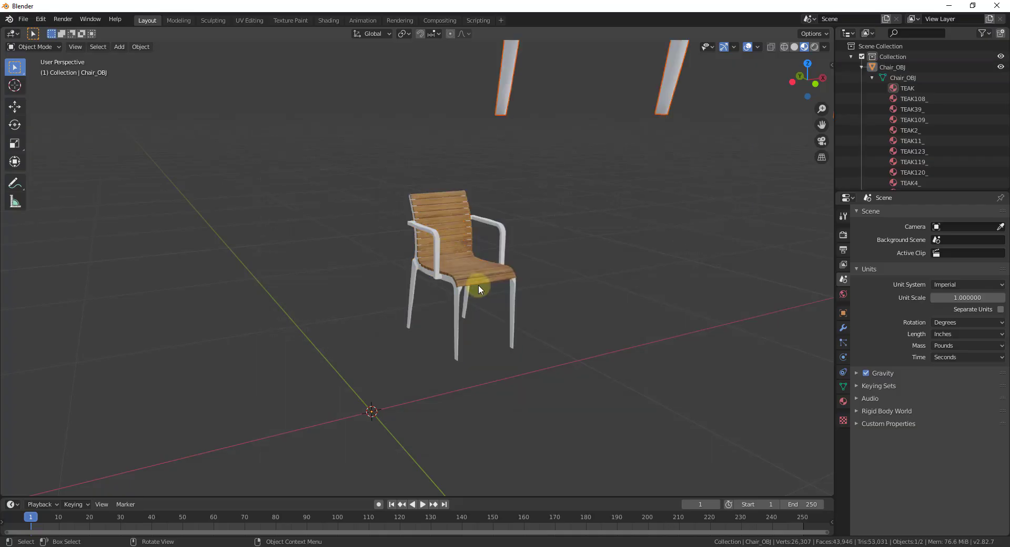
Scale the newly imported chair down in three passes by about 0.104, 0.143 and 0.43 to match the first chair.
{"action": "scroll", "coordinate": [456, 291], "scroll_direction": "down", "scroll_amount": 10}
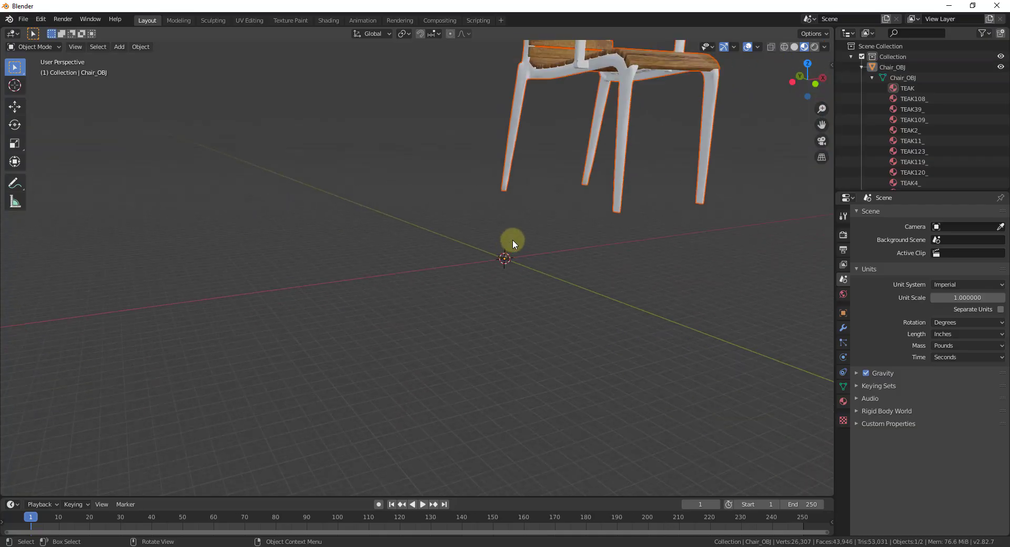
{"action": "key", "text": "s"}
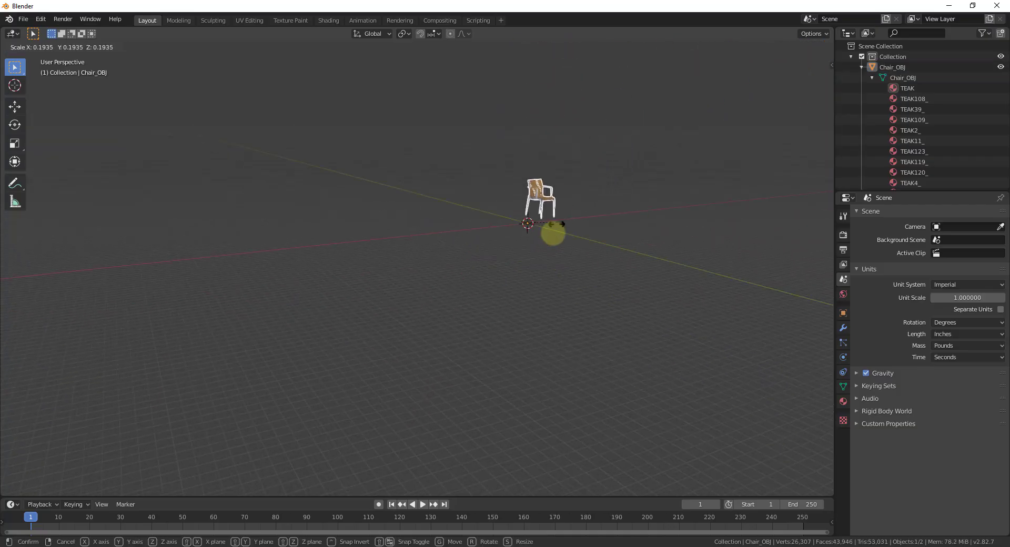
{"action": "left_click", "coordinate": [552, 215]}
{"action": "scroll", "coordinate": [547, 213], "scroll_direction": "up", "scroll_amount": 6}
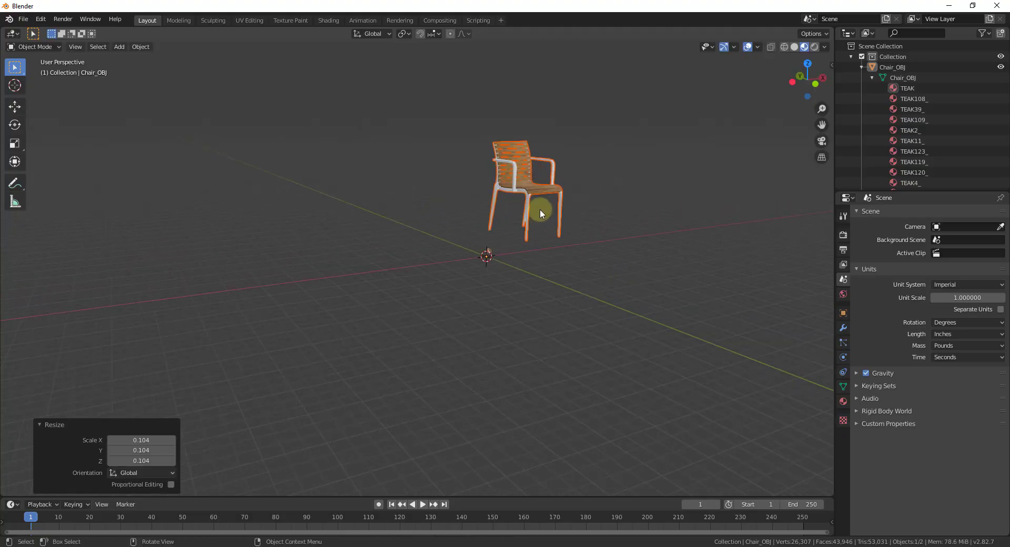
{"action": "key", "text": "s"}
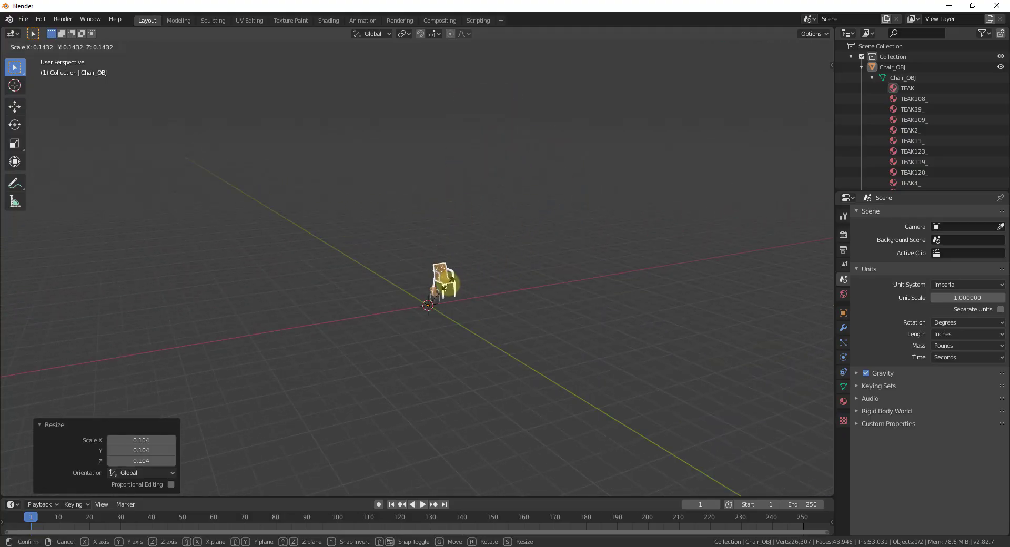
{"action": "left_click", "coordinate": [451, 282]}
{"action": "key", "text": "s"}
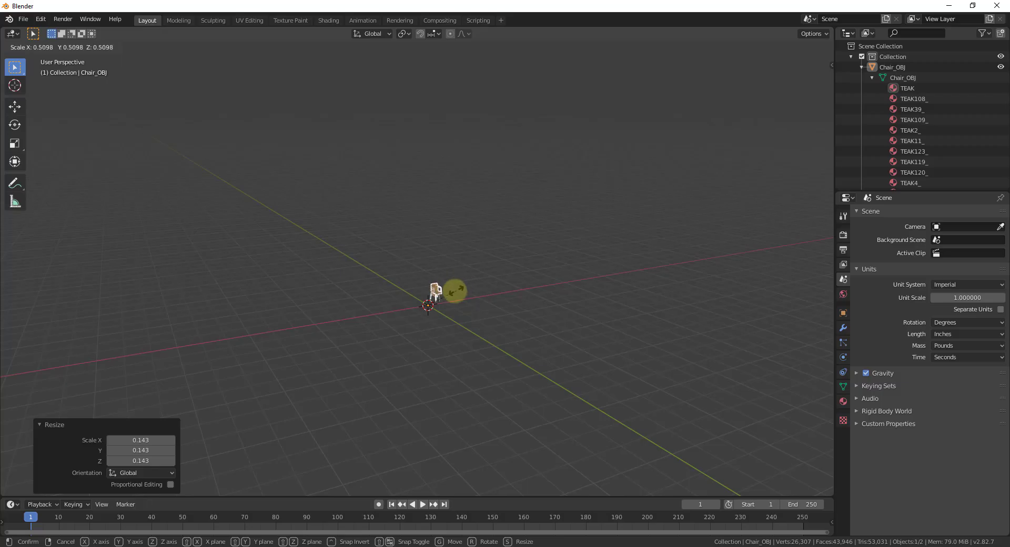
{"action": "left_click", "coordinate": [451, 291]}
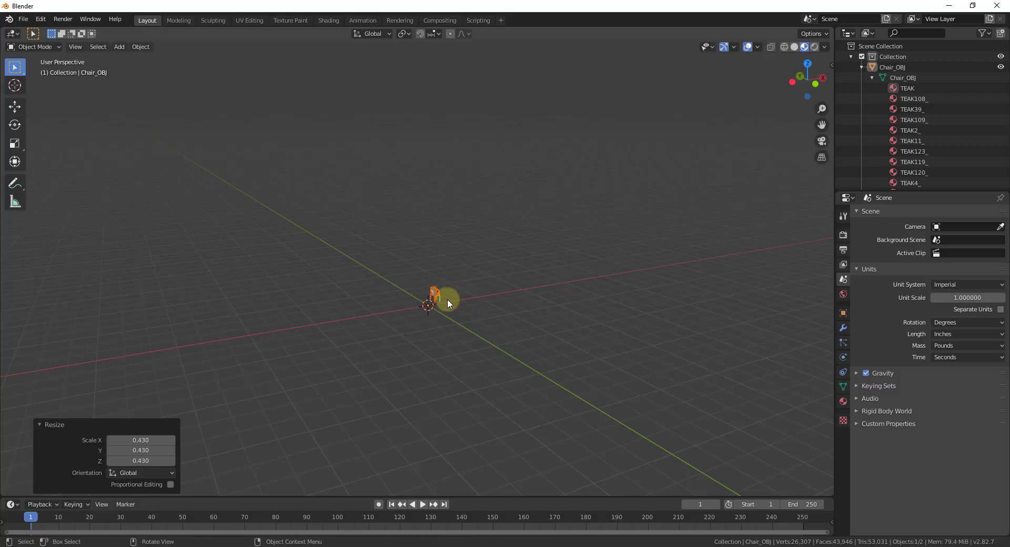
Move the new chair about 9.69" along the X axis so it stands beside the first one.
{"action": "scroll", "coordinate": [463, 276], "scroll_direction": "up", "scroll_amount": 8}
{"action": "key", "text": "shift+d"}
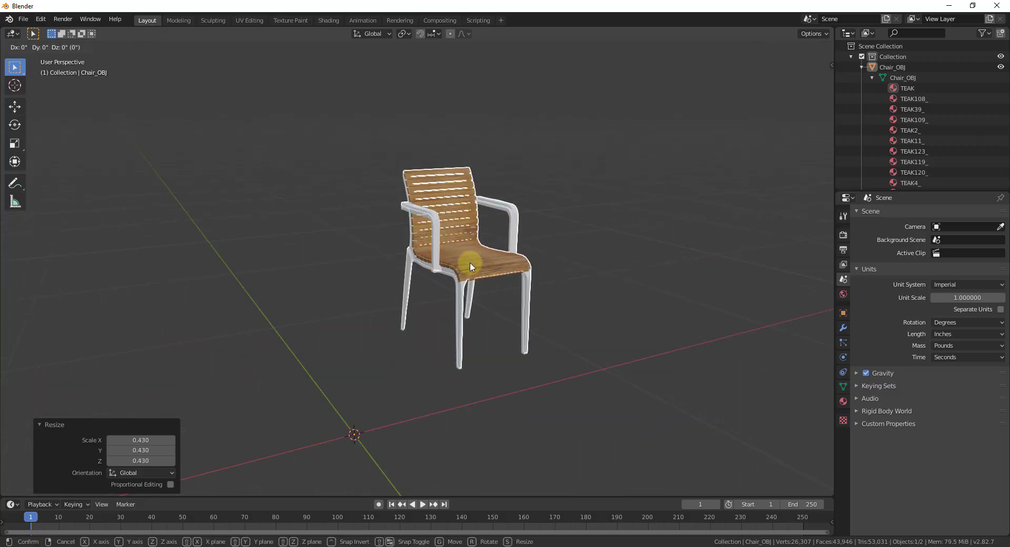
{"action": "key", "text": "x"}
{"action": "left_click", "coordinate": [694, 227]}
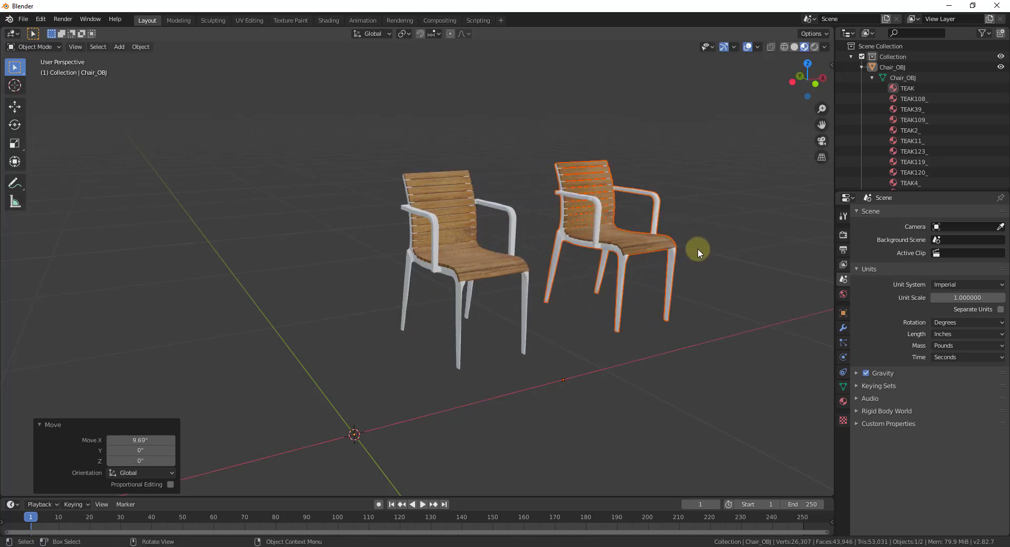
Compare the two chairs, select the first imported one and open it in the UV Editing workspace.
{"action": "mouse_move", "coordinate": [699, 253]}
{"action": "middle_mouse_down"}
{"action": "mouse_move", "coordinate": [686, 307]}
{"action": "mouse_move", "coordinate": [650, 232]}
{"action": "mouse_move", "coordinate": [687, 267]}
{"action": "middle_mouse_up"}
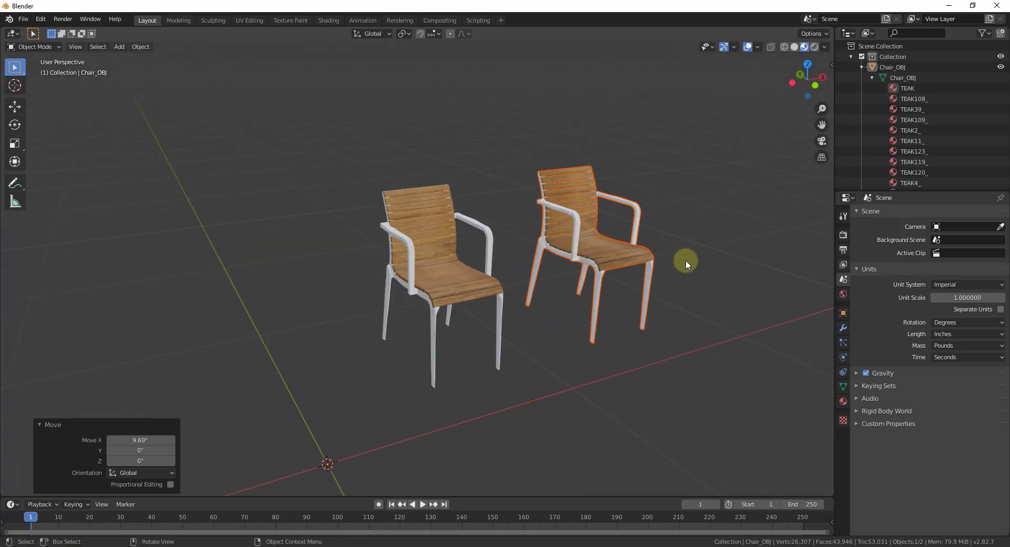
{"action": "scroll", "coordinate": [661, 254], "scroll_direction": "down", "scroll_amount": 4}
{"action": "scroll", "coordinate": [627, 253], "scroll_direction": "up", "scroll_amount": 3}
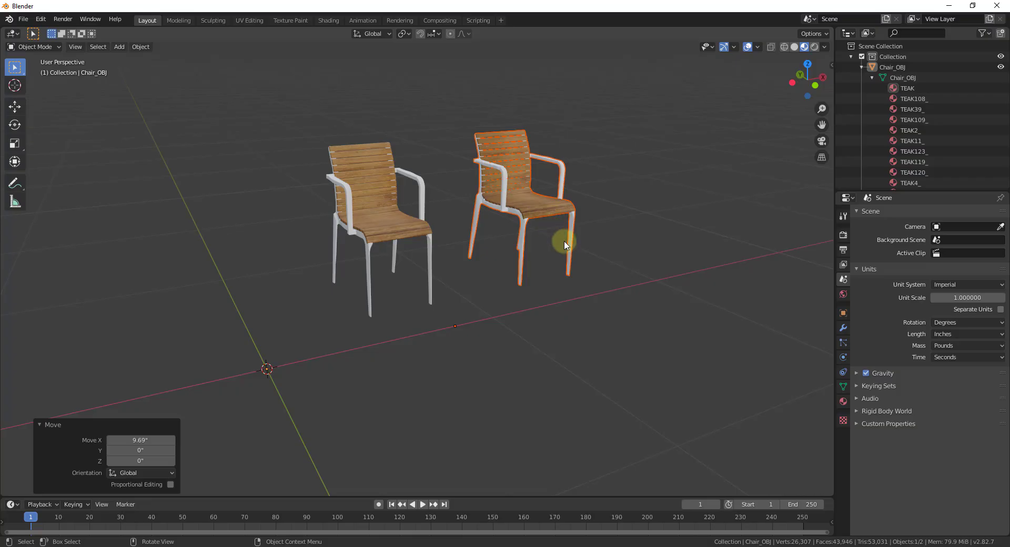
{"action": "scroll", "coordinate": [558, 245], "scroll_direction": "up", "scroll_amount": 2}
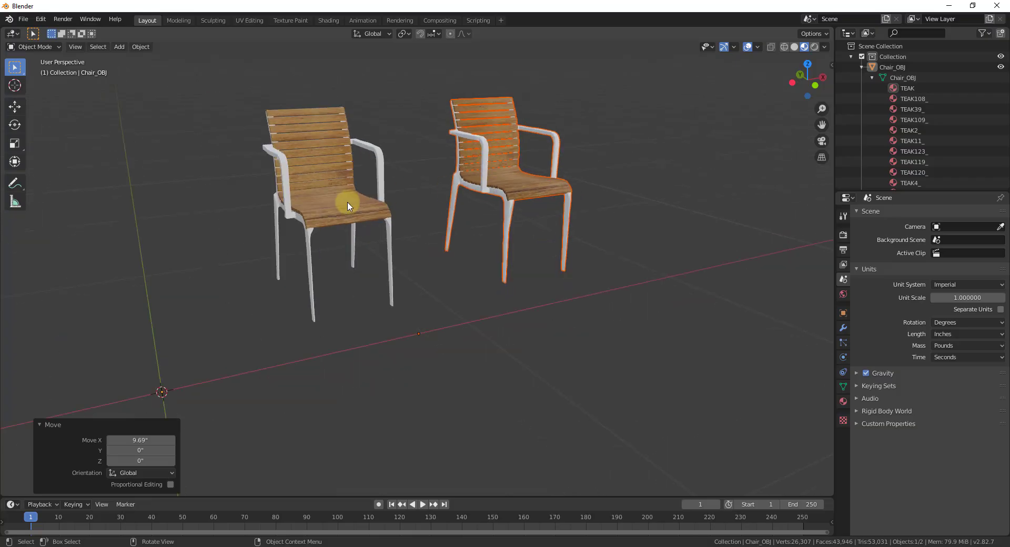
{"action": "left_click", "coordinate": [348, 203]}
{"action": "left_click", "coordinate": [249, 24]}
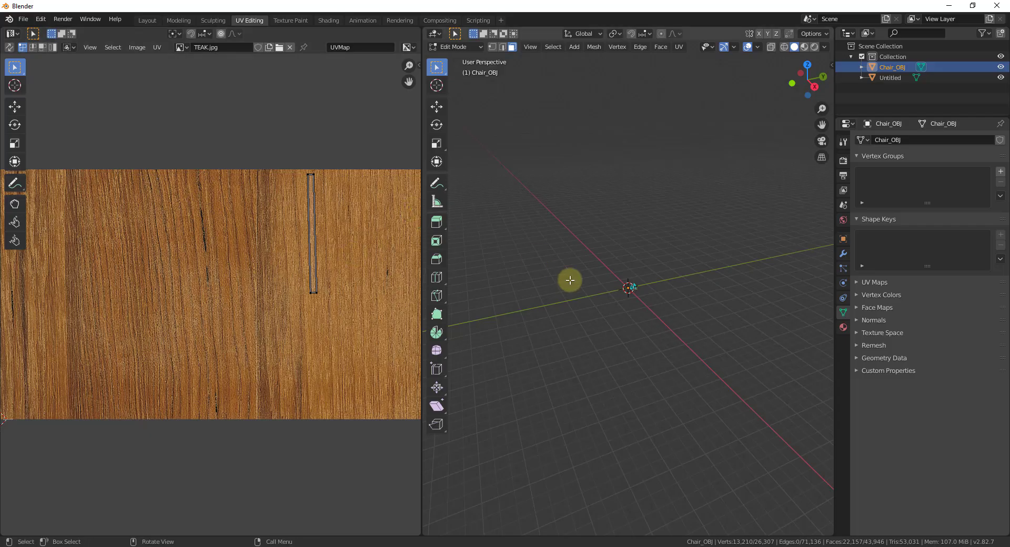
Select all faces of the first chair and all its UVs, and examine the complete UV layout.
{"action": "scroll", "coordinate": [636, 259], "scroll_direction": "up", "scroll_amount": 5}
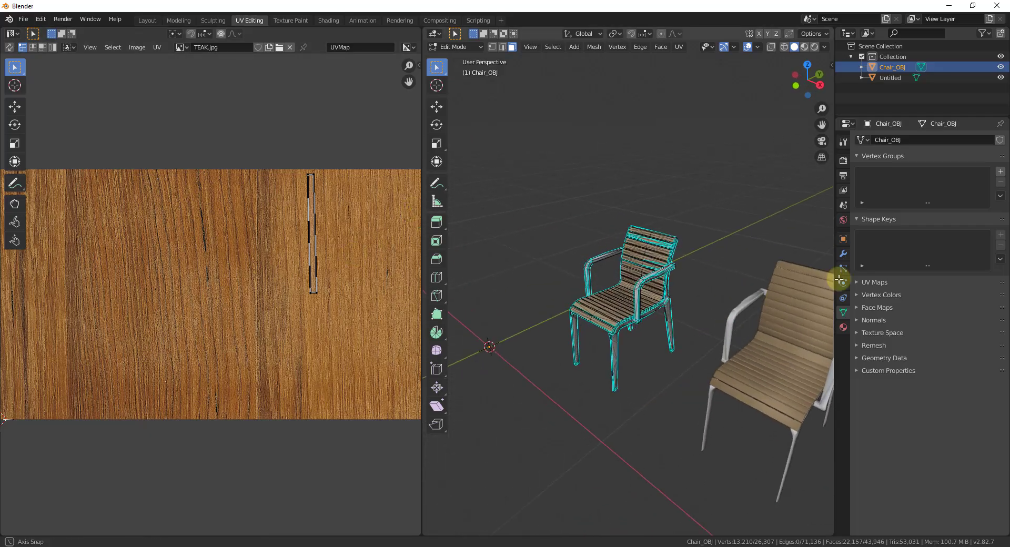
{"action": "key", "text": "a"}
{"action": "scroll", "coordinate": [271, 301], "scroll_direction": "down", "scroll_amount": 5}
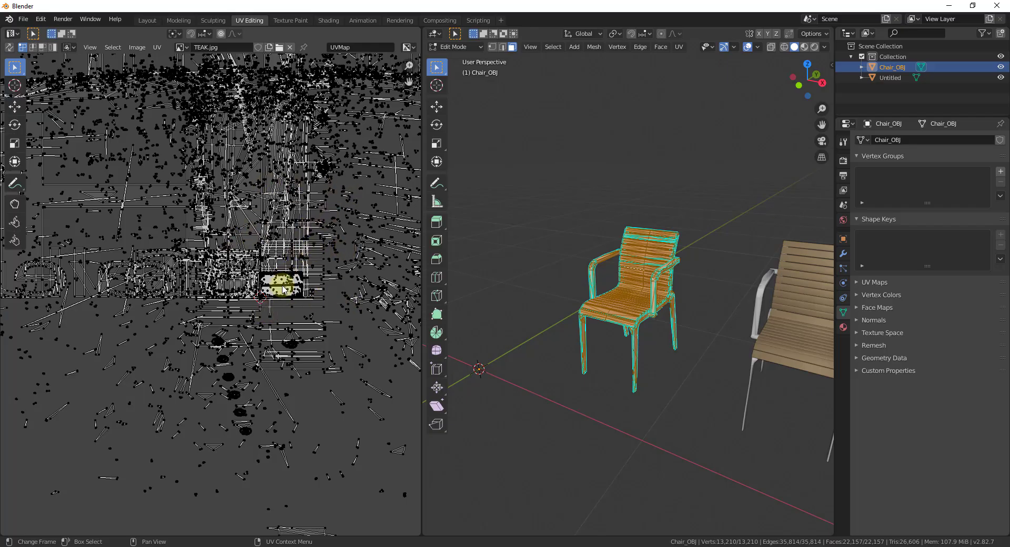
{"action": "key", "text": "a"}
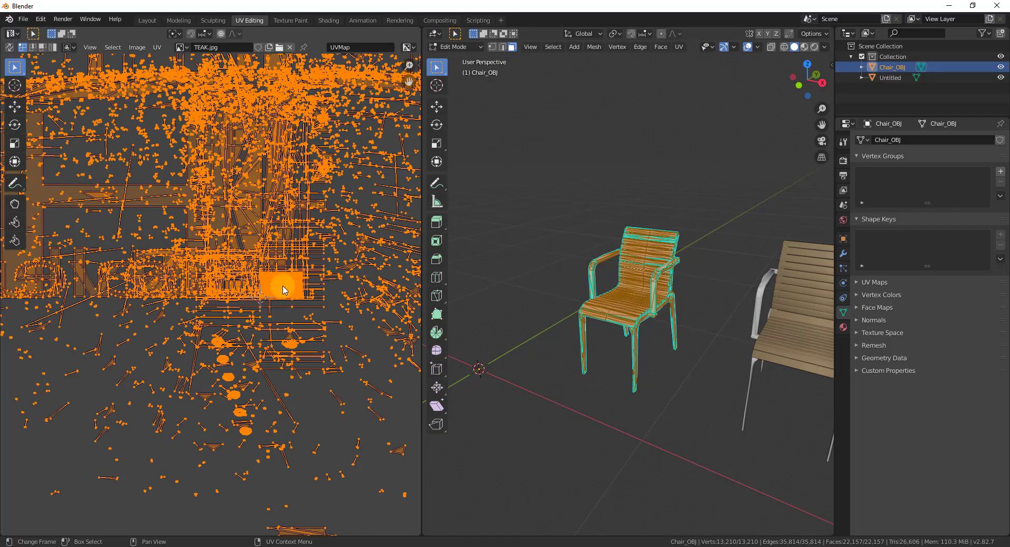
{"action": "scroll", "coordinate": [627, 298], "scroll_direction": "up", "scroll_amount": 6}
{"action": "scroll", "coordinate": [621, 274], "scroll_direction": "down", "scroll_amount": 6}
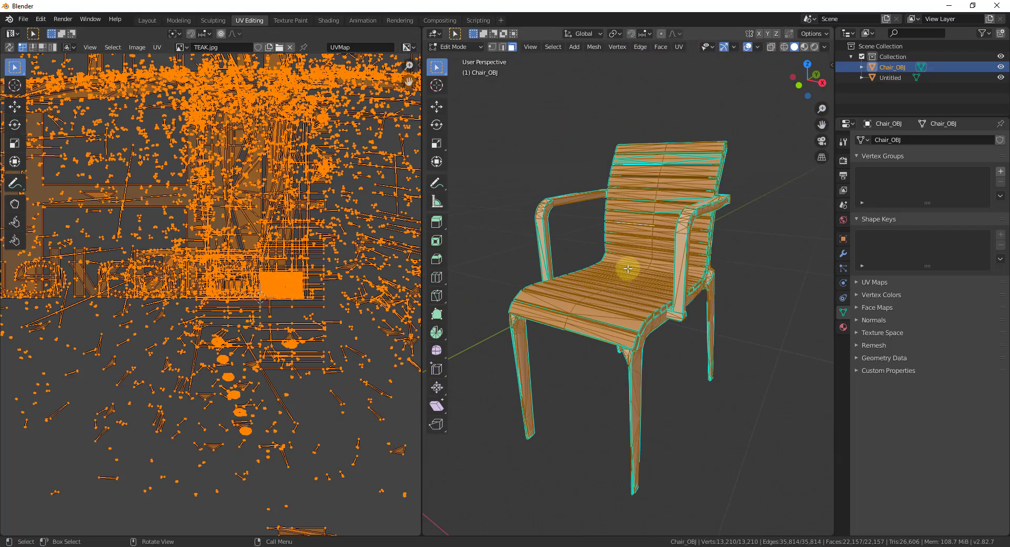
Switch the 3D viewport to Material Preview shading and inspect the wood texture on the chair's seat and back.
{"action": "left_click", "coordinate": [804, 46]}
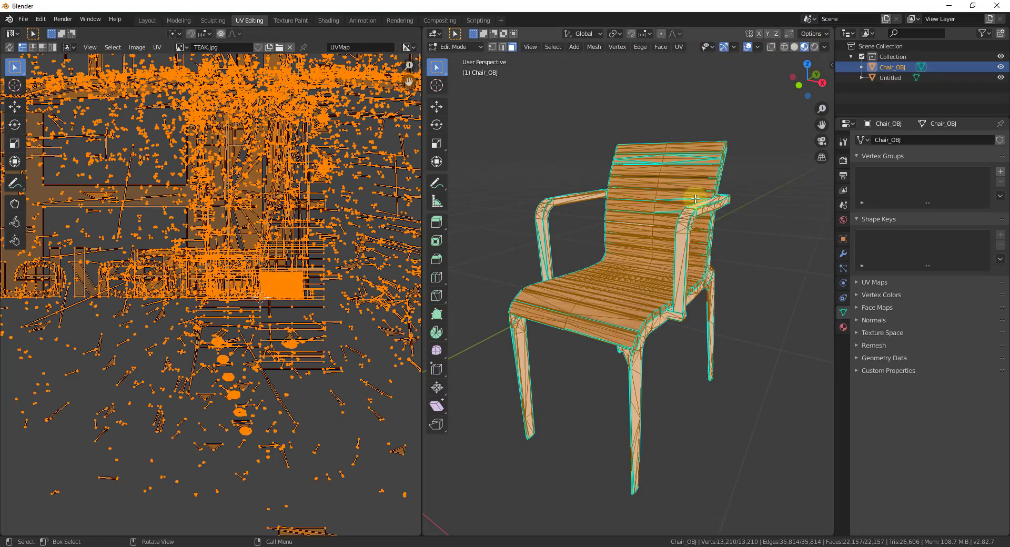
{"action": "middle_click_drag", "start_coordinate": [657, 251], "coordinate": [630, 329]}
{"action": "scroll", "coordinate": [667, 219], "scroll_direction": "up", "scroll_amount": 3}
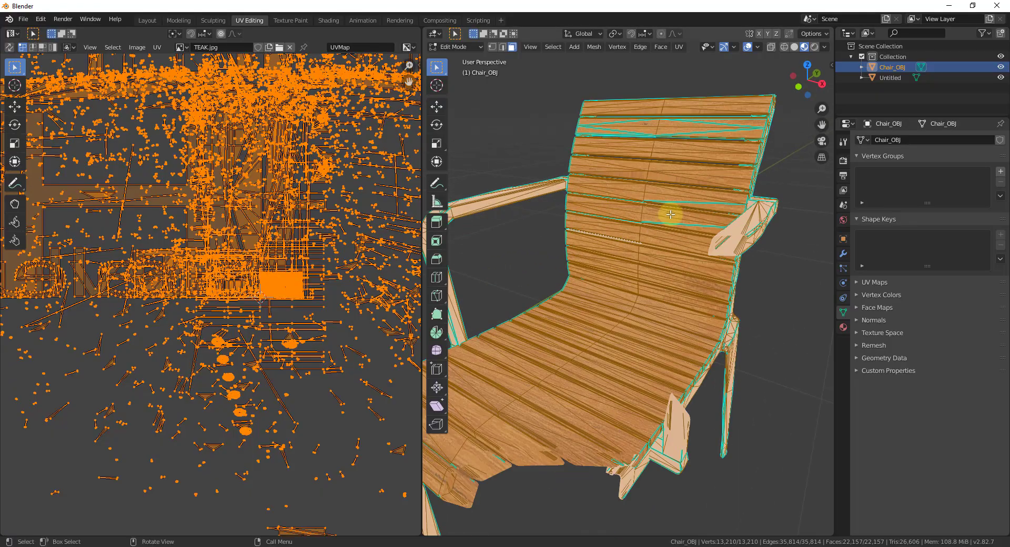
Try scaling all of the chair's UVs up by about 2.03.
{"action": "key", "text": "s"}
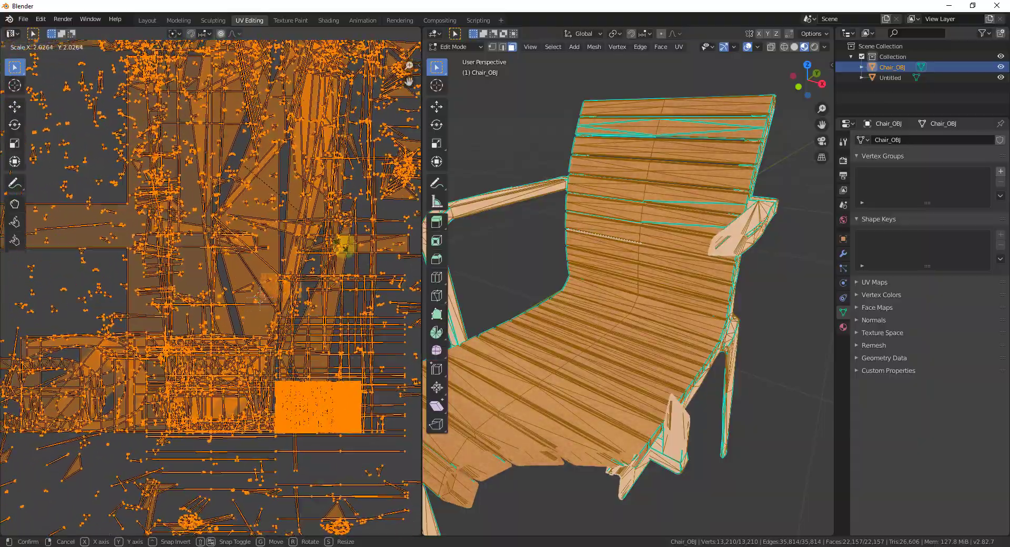
{"action": "left_click", "coordinate": [348, 247]}
{"action": "scroll", "coordinate": [347, 226], "scroll_direction": "down", "scroll_amount": 5}
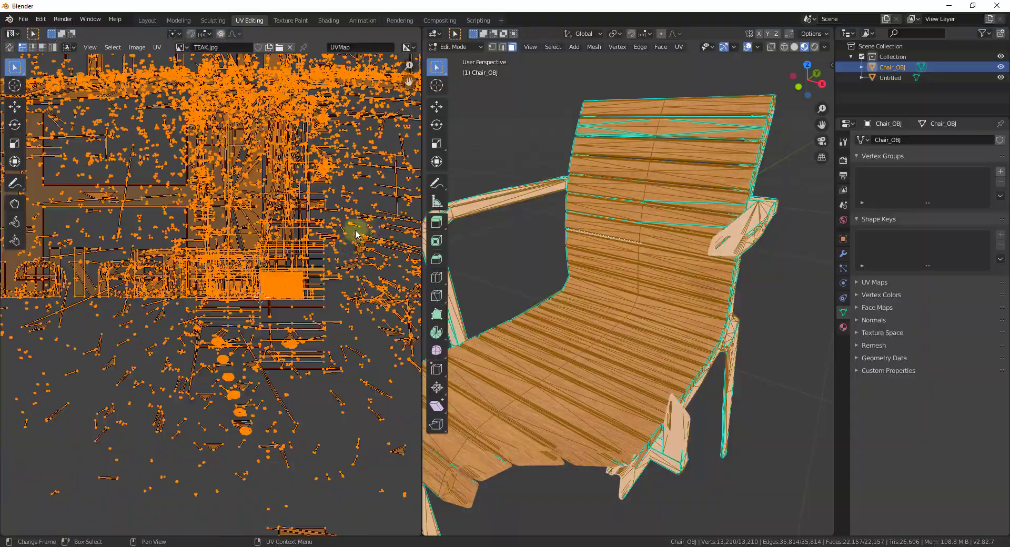
{"action": "scroll", "coordinate": [346, 203], "scroll_direction": "up", "scroll_amount": 5}
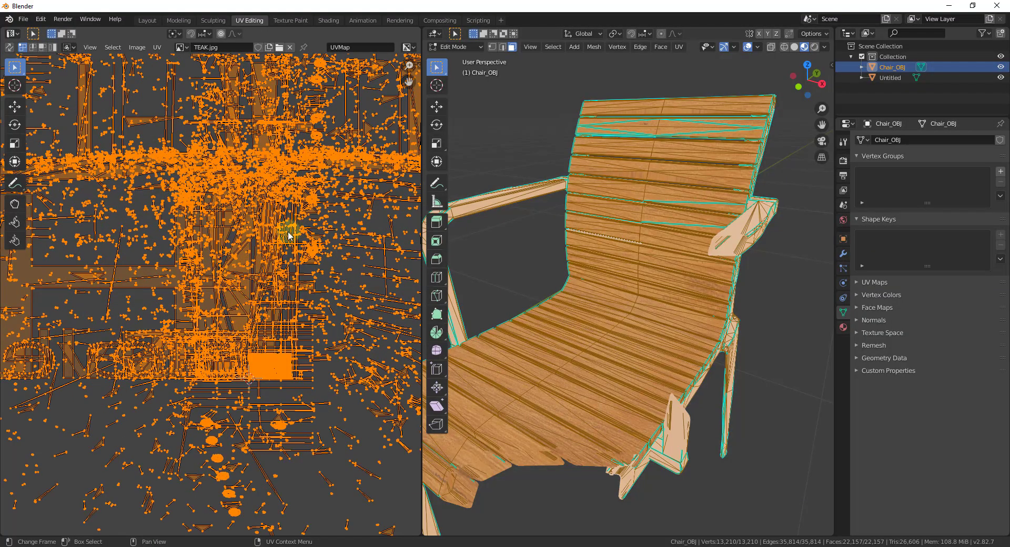
Deselect the first chair's mesh, compare both chairs in the textured view, and return to the Layout workspace.
{"action": "middle_click_drag", "start_coordinate": [698, 163], "coordinate": [729, 174]}
{"action": "scroll", "coordinate": [684, 179], "scroll_direction": "down", "scroll_amount": 8}
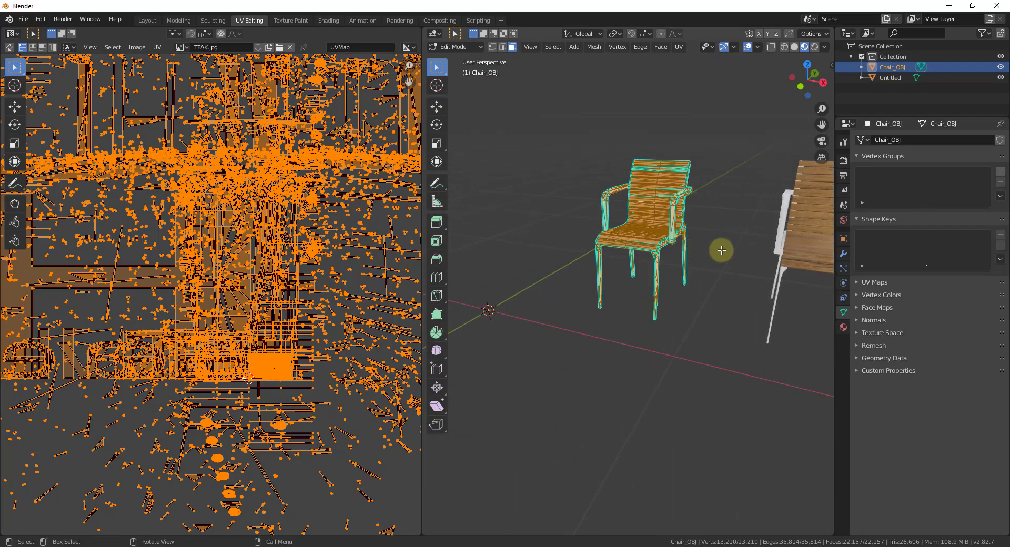
{"action": "middle_click_drag", "start_coordinate": [587, 286], "coordinate": [815, 242]}
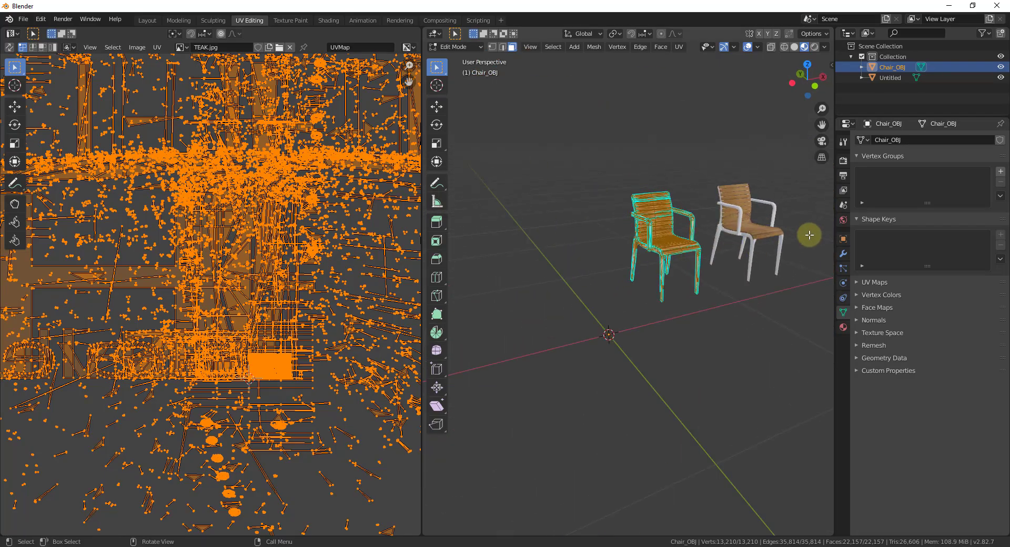
{"action": "scroll", "coordinate": [805, 232], "scroll_direction": "up", "scroll_amount": 4}
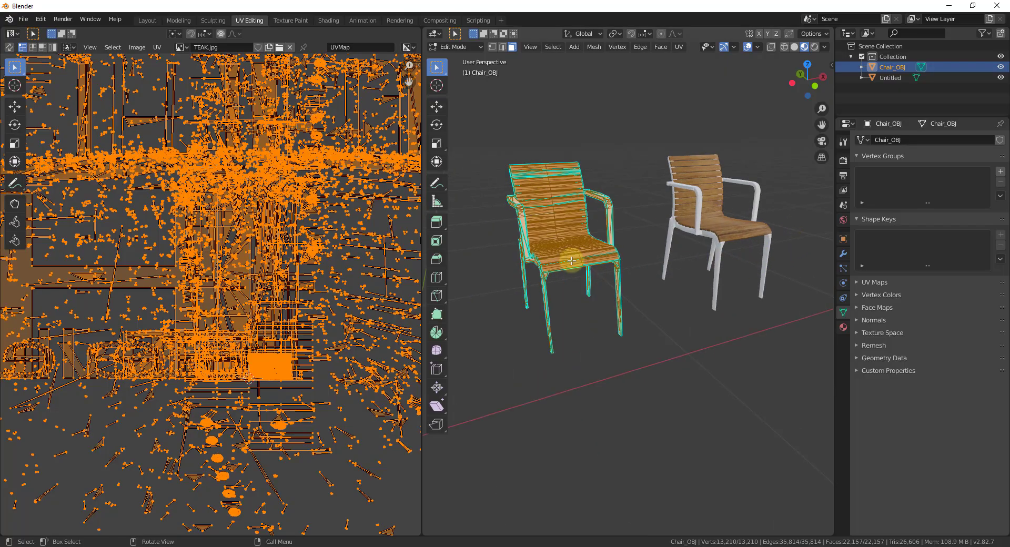
{"action": "left_click", "coordinate": [607, 320]}
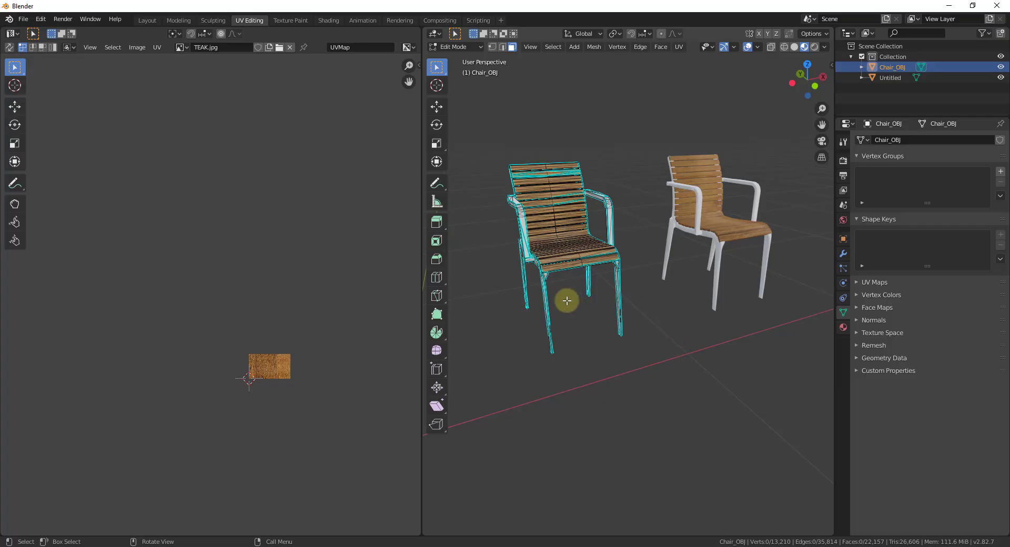
{"action": "scroll", "coordinate": [566, 296], "scroll_direction": "down", "scroll_amount": 2}
{"action": "scroll", "coordinate": [574, 300], "scroll_direction": "down", "scroll_amount": 1}
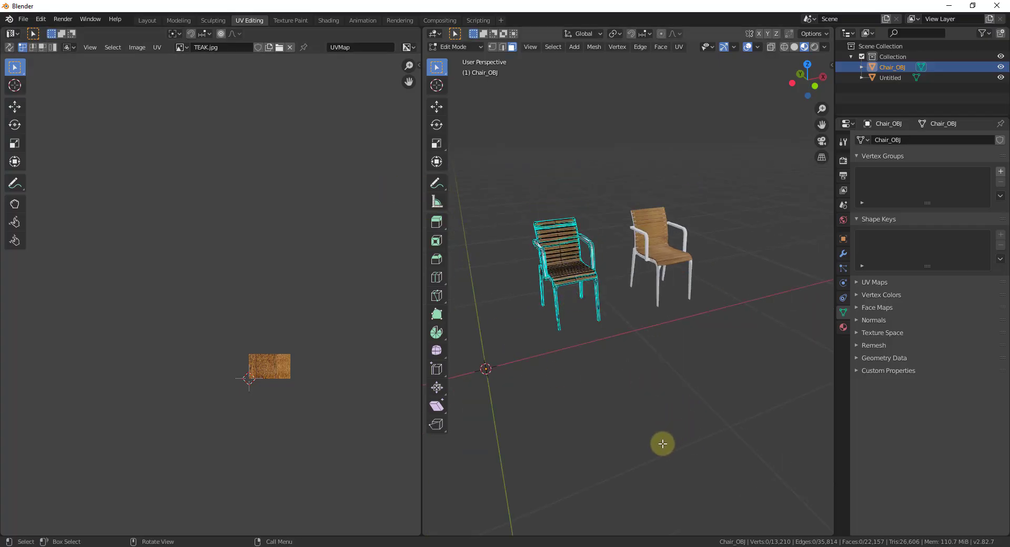
{"action": "middle_click_drag", "start_coordinate": [688, 434], "coordinate": [644, 337]}
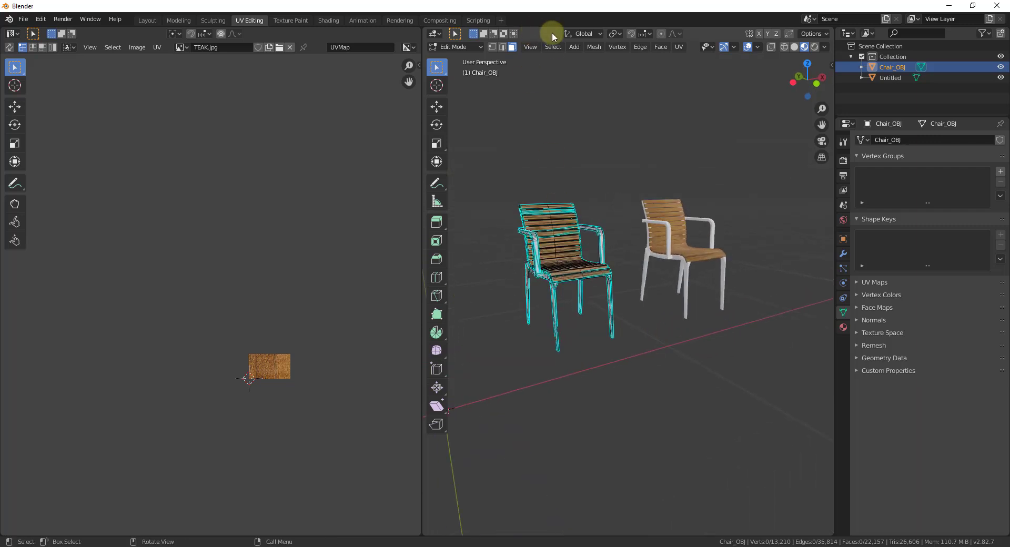
{"action": "left_click", "coordinate": [145, 23]}
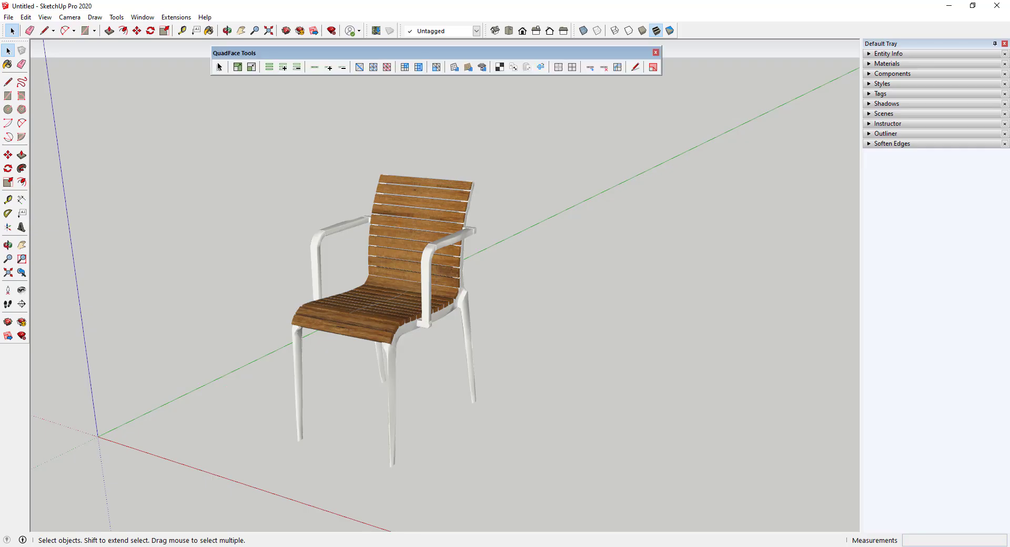
In SketchUp, close the QuadFace Tools toolbar and set up a 3D model export as COLLADA File (*.dae).
{"action": "left_click", "coordinate": [656, 53]}
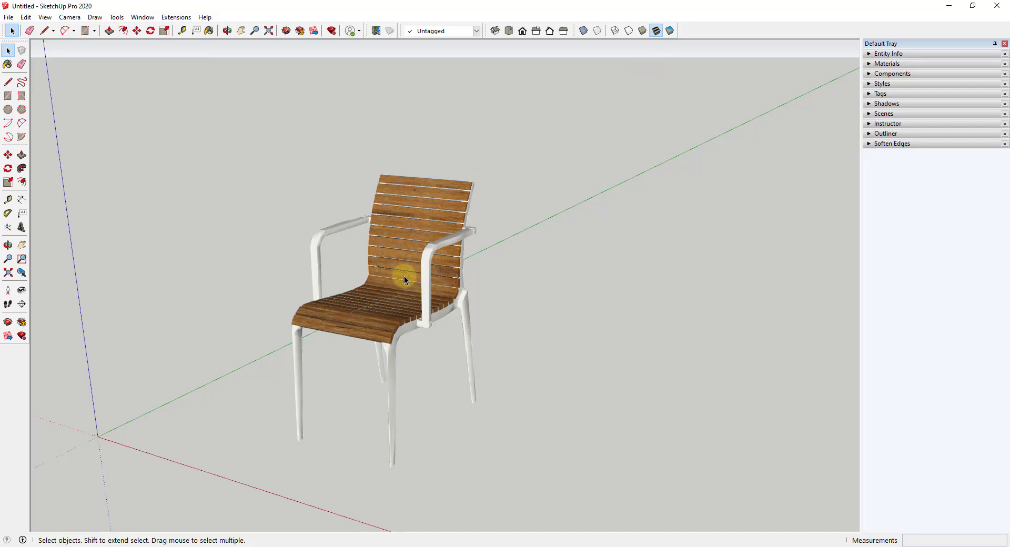
{"action": "middle_click_drag", "start_coordinate": [402, 269], "coordinate": [406, 368]}
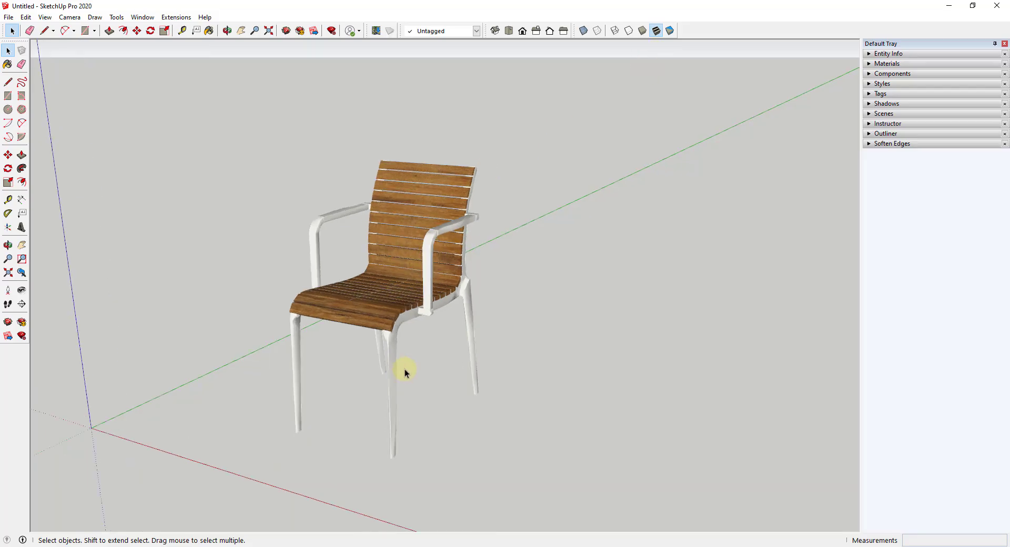
{"action": "left_click", "coordinate": [9, 18]}
{"action": "mouse_move", "coordinate": [74, 190]}
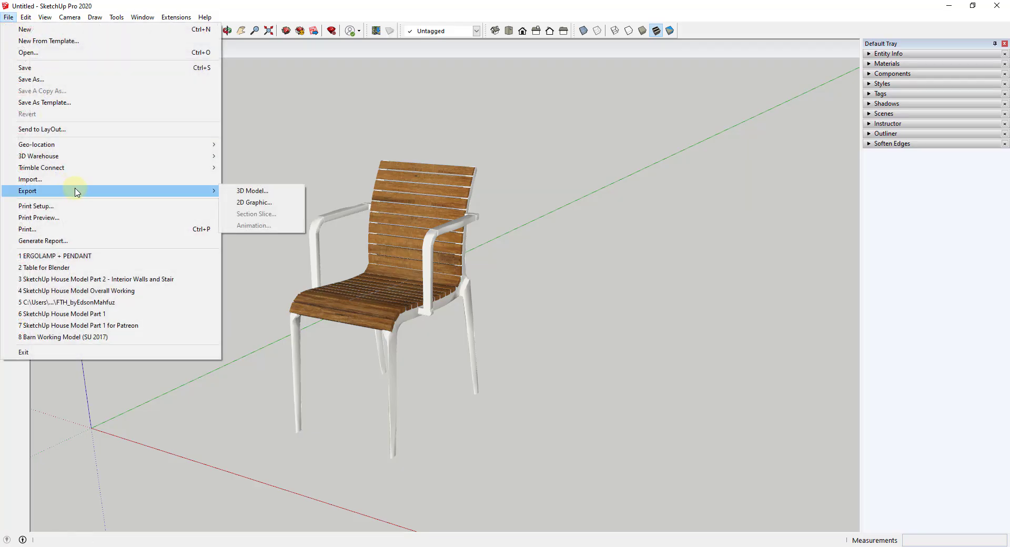
{"action": "left_click", "coordinate": [281, 193]}
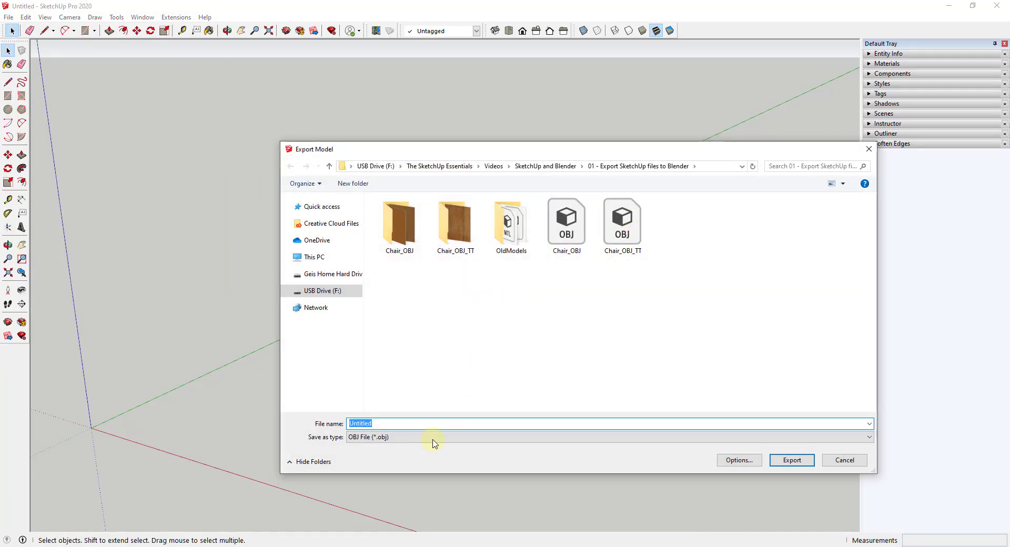
{"action": "left_click", "coordinate": [408, 437]}
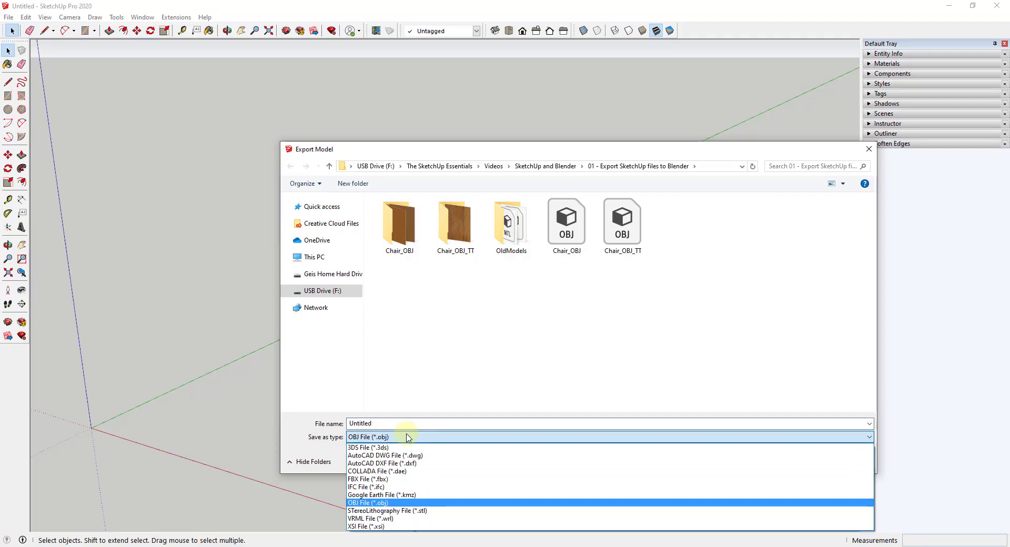
{"action": "left_click", "coordinate": [392, 471]}
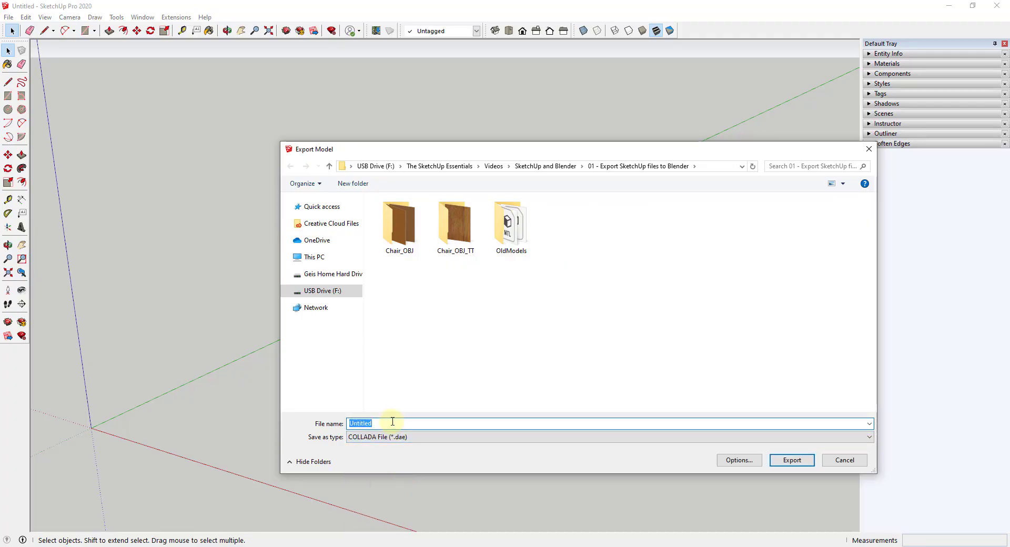
Export the model as Chair_Collada1 with component hierarchies preserved and texture maps exported.
{"action": "type", "text": "Chair_Co"}
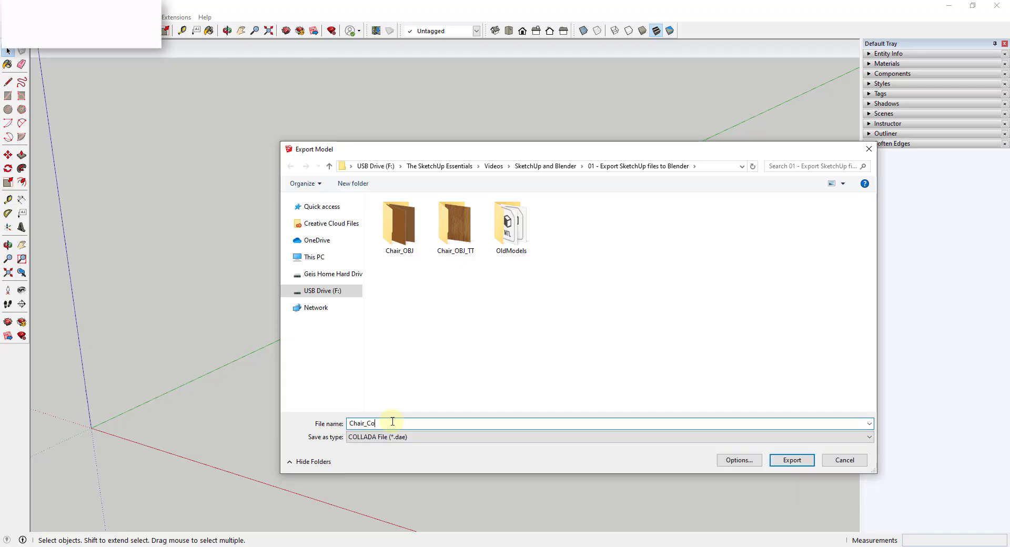
{"action": "type", "text": "llada1"}
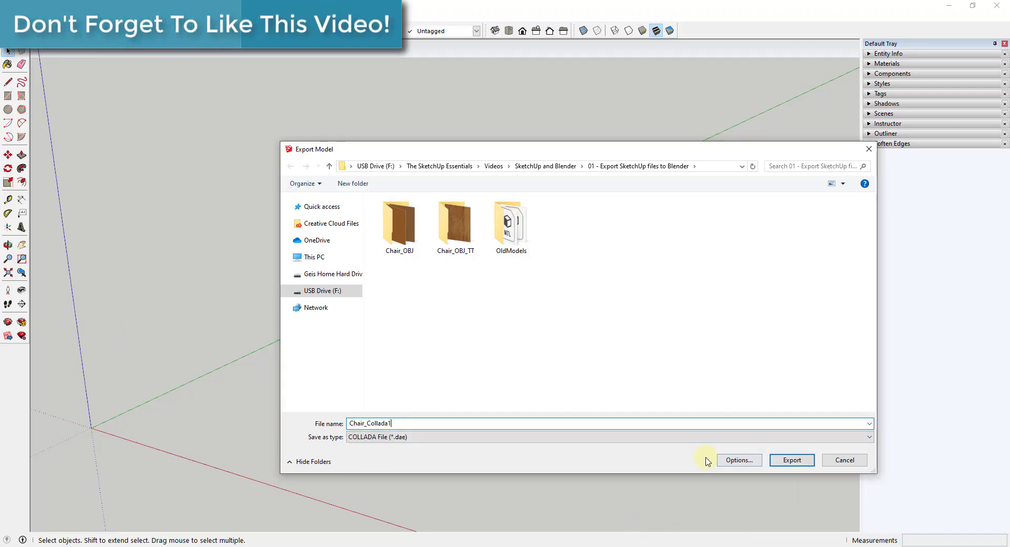
{"action": "left_click", "coordinate": [740, 461]}
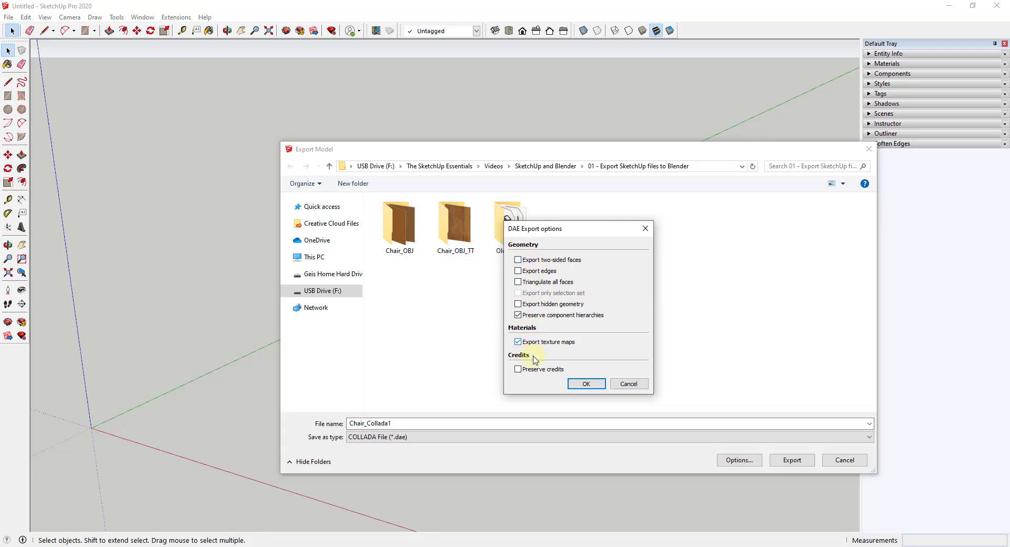
{"action": "left_click", "coordinate": [586, 384]}
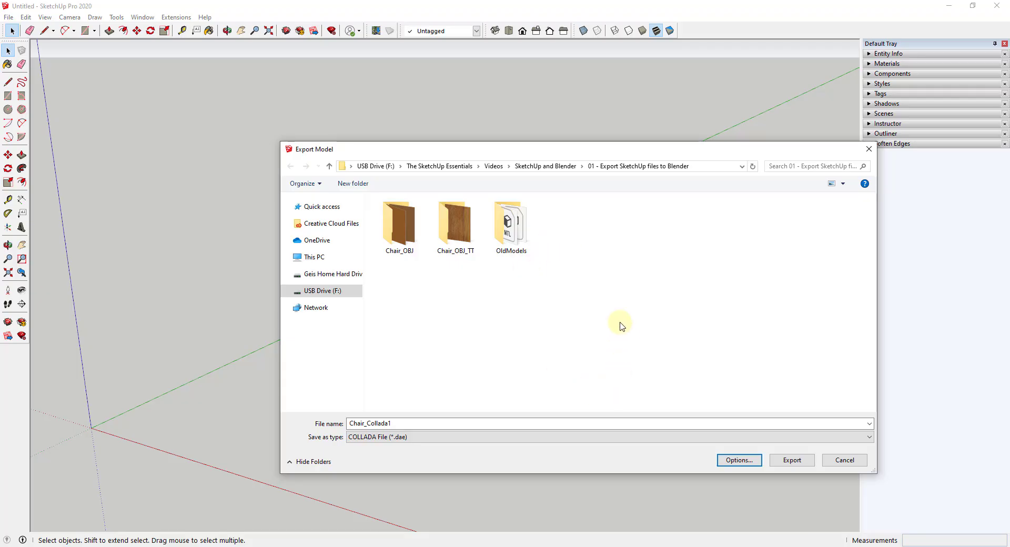
{"action": "left_click", "coordinate": [431, 424]}
{"action": "left_click", "coordinate": [792, 461]}
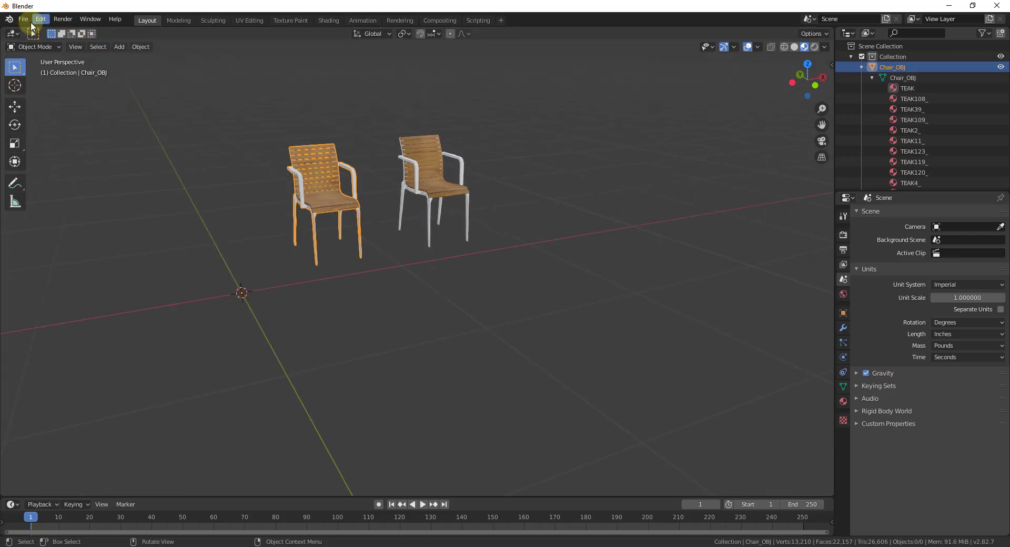
Switch to Blender and import Chair_Collada1.dae as a Collada file.
{"action": "left_click", "coordinate": [23, 19]}
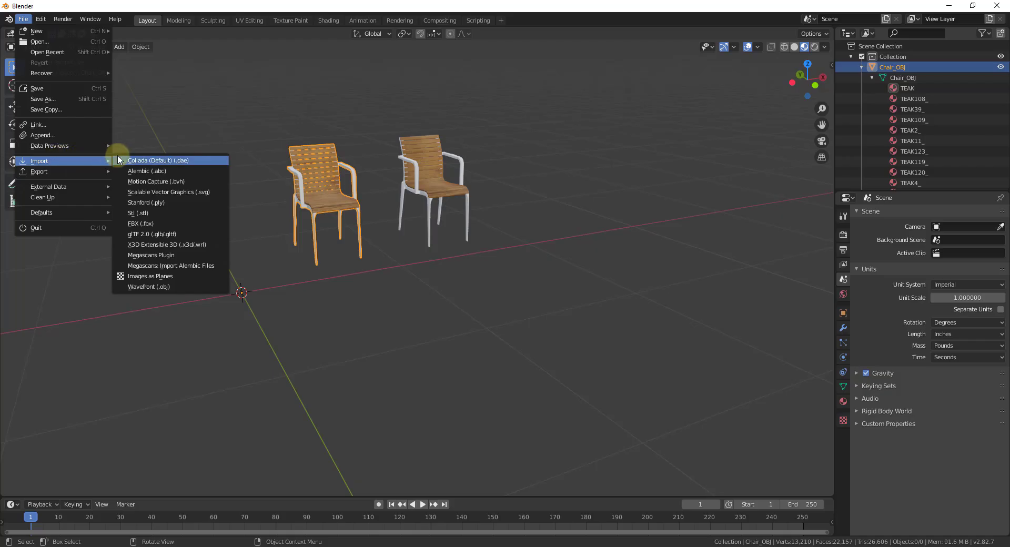
{"action": "left_click", "coordinate": [135, 160]}
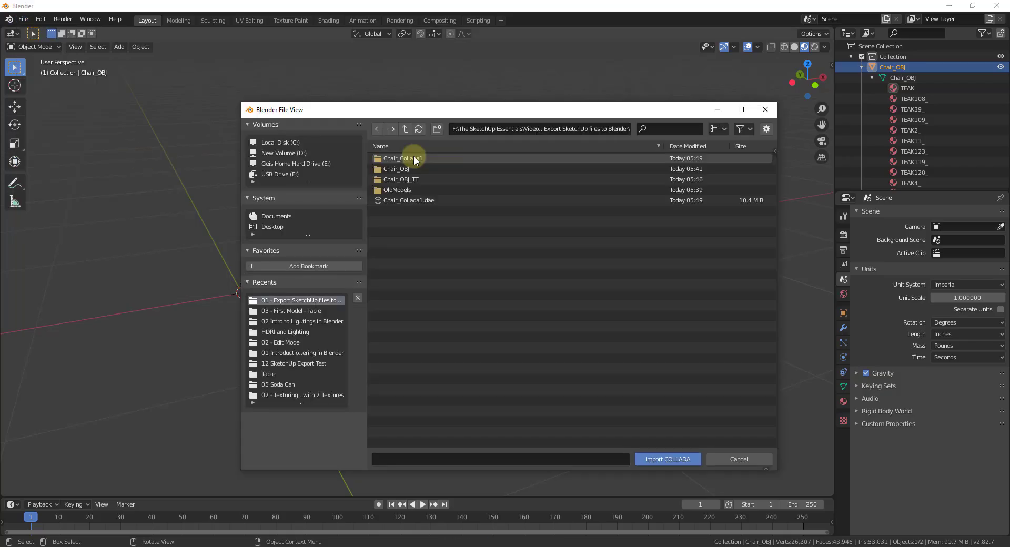
{"action": "double_click", "coordinate": [416, 201]}
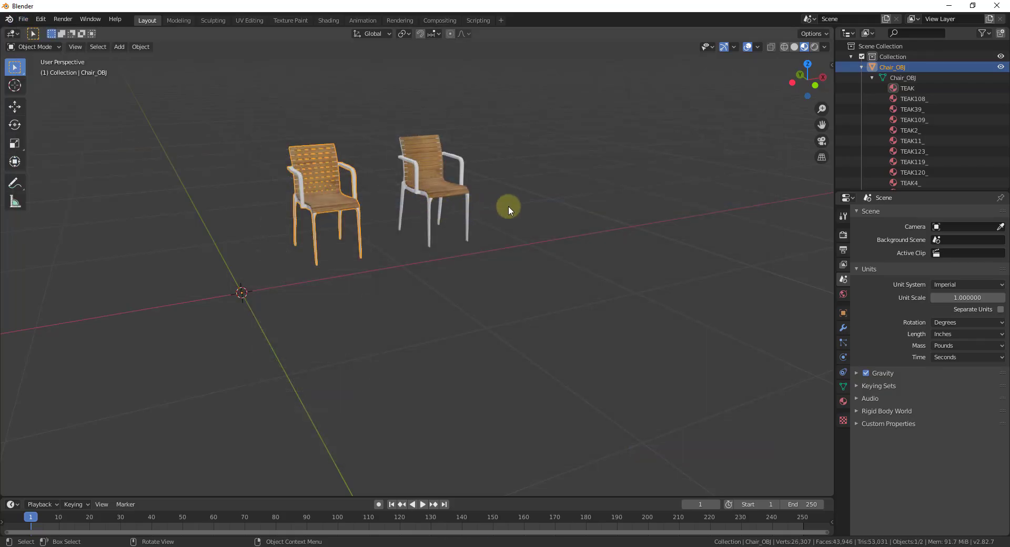
Examine the imported Collada geometry, collapse Chair_OBJ in the outliner and expand the SketchUp hierarchy to show its instances.
{"action": "scroll", "coordinate": [289, 294], "scroll_direction": "down", "scroll_amount": 10}
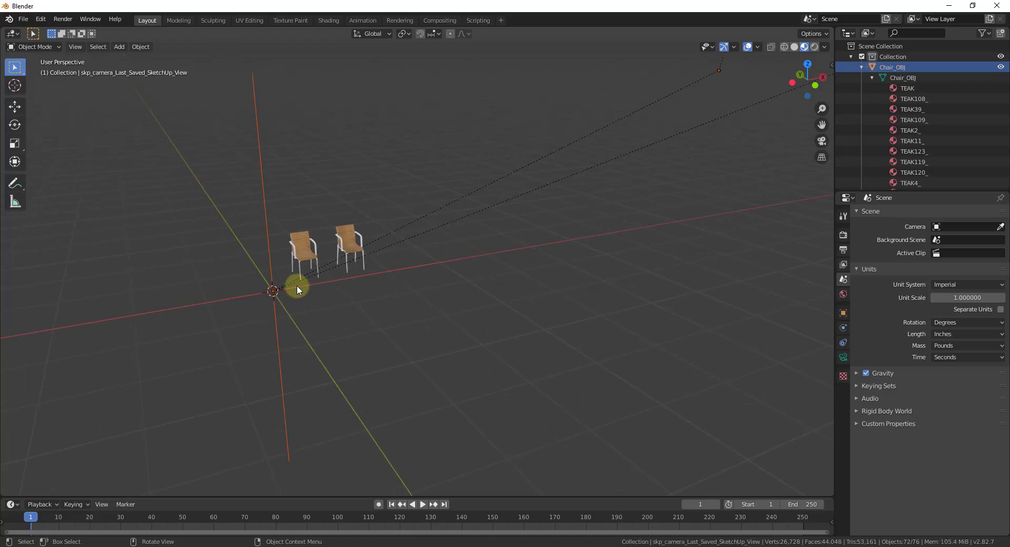
{"action": "scroll", "coordinate": [408, 235], "scroll_direction": "down", "scroll_amount": 5}
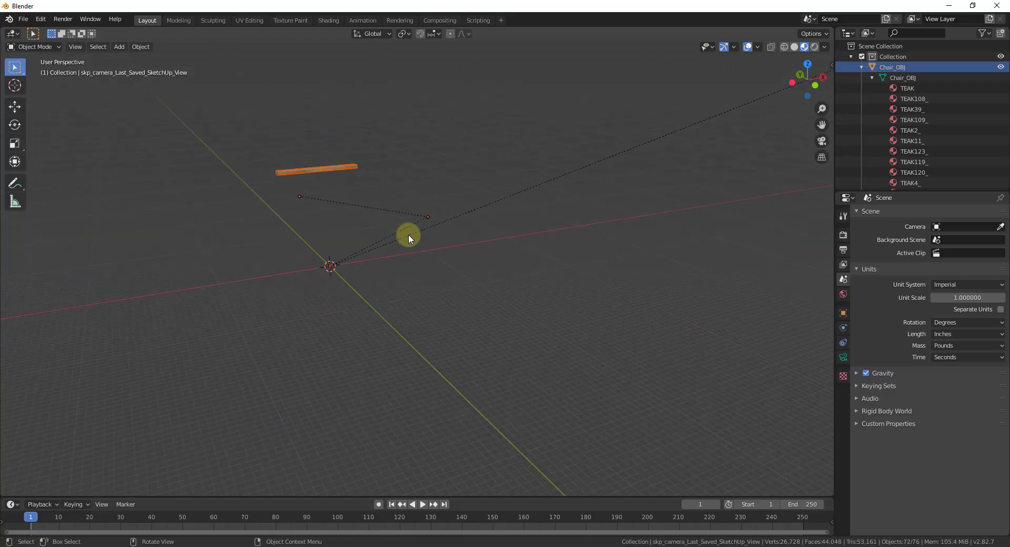
{"action": "scroll", "coordinate": [388, 226], "scroll_direction": "up", "scroll_amount": 7}
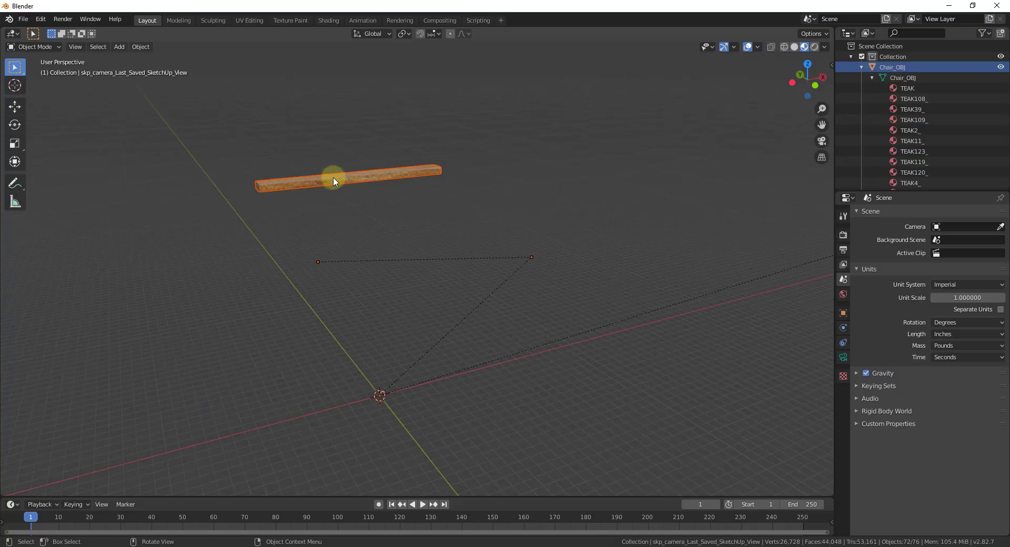
{"action": "middle_click_drag", "start_coordinate": [332, 178], "coordinate": [412, 251]}
{"action": "middle_click_drag", "start_coordinate": [489, 271], "coordinate": [772, 274]}
{"action": "left_click", "coordinate": [861, 67]}
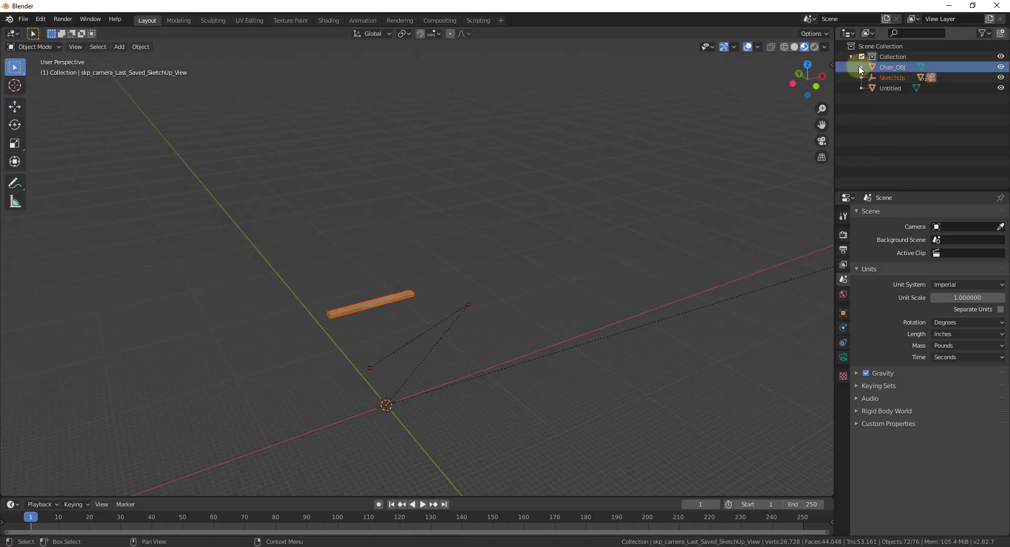
{"action": "left_click", "coordinate": [862, 78]}
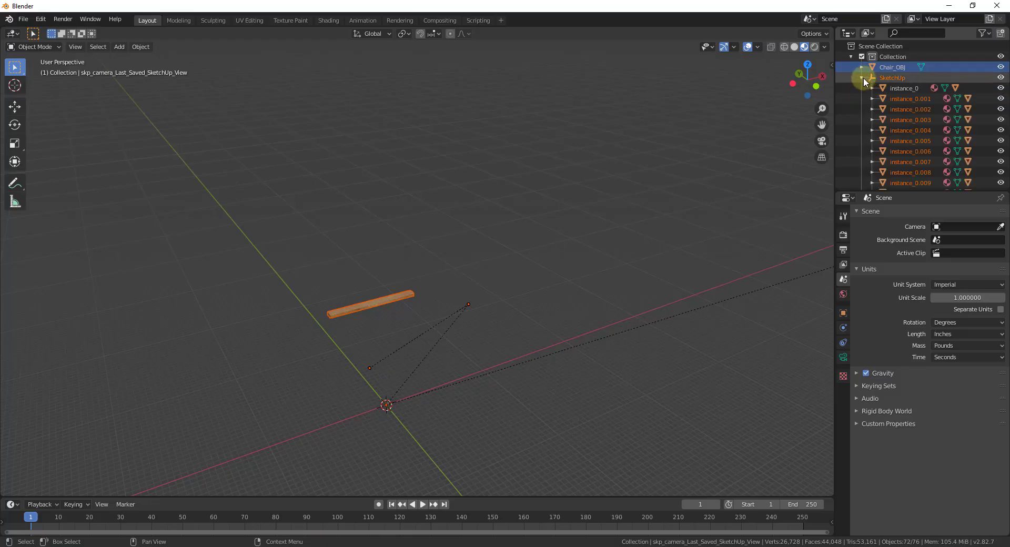
Examine the imported Collada instances by selecting several in the outliner and inspecting the geometry around the origin.
{"action": "left_click", "coordinate": [902, 107]}
{"action": "left_click", "coordinate": [903, 131]}
{"action": "left_click", "coordinate": [904, 151]}
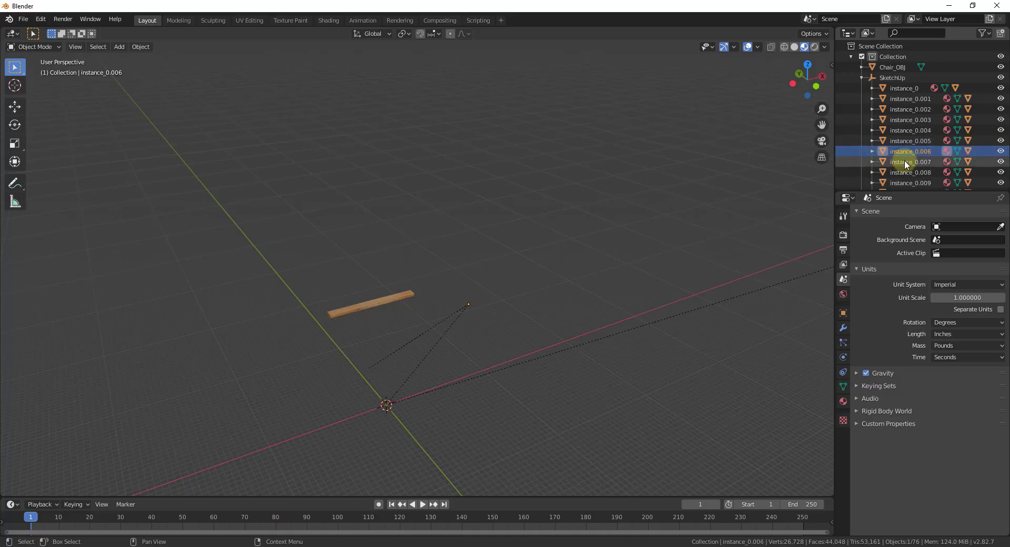
{"action": "scroll", "coordinate": [905, 155], "scroll_direction": "down", "scroll_amount": 4}
{"action": "left_click", "coordinate": [905, 172]}
{"action": "left_click", "coordinate": [905, 183]}
{"action": "scroll", "coordinate": [904, 183], "scroll_direction": "down", "scroll_amount": 5}
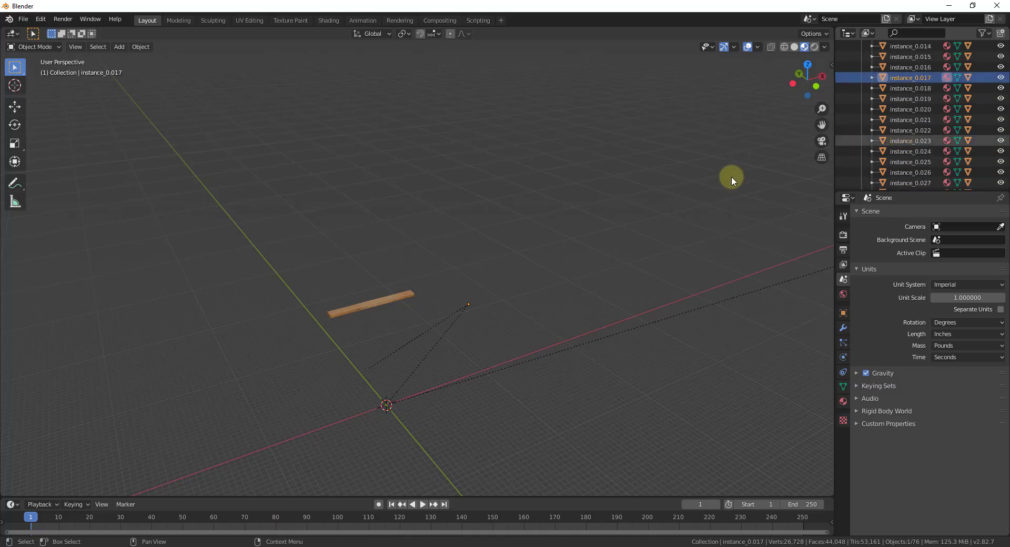
{"action": "scroll", "coordinate": [396, 357], "scroll_direction": "down", "scroll_amount": 3}
{"action": "scroll", "coordinate": [400, 350], "scroll_direction": "down", "scroll_amount": 4}
{"action": "scroll", "coordinate": [385, 352], "scroll_direction": "up", "scroll_amount": 6}
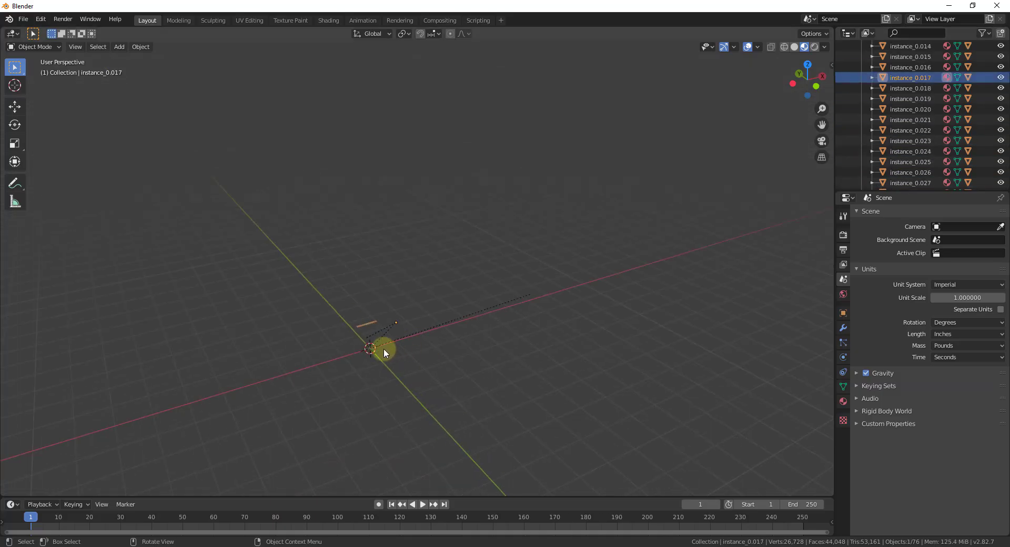
{"action": "scroll", "coordinate": [374, 336], "scroll_direction": "up", "scroll_amount": 4}
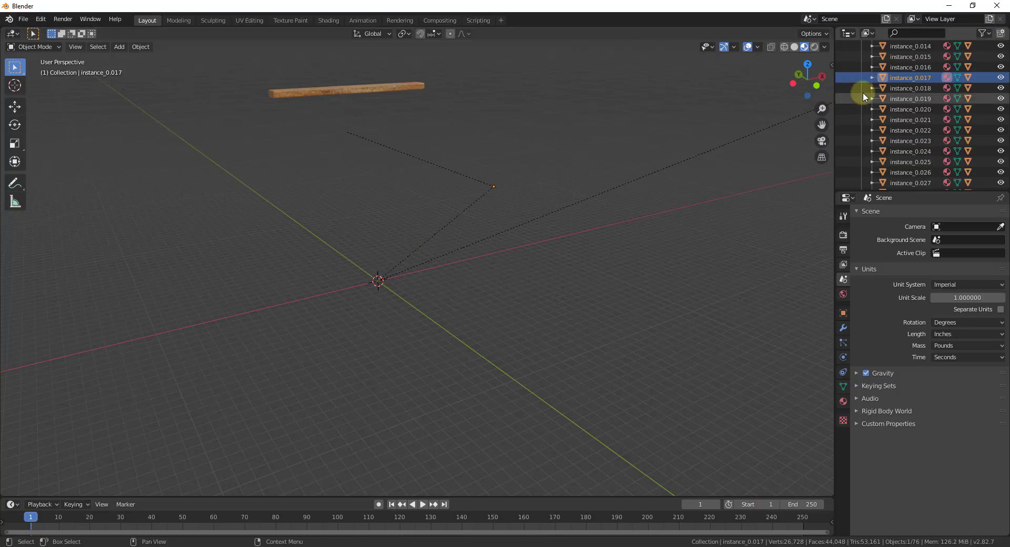
Delete the SketchUp parent object and the imported Collada instances, keeping the two OBJ chairs.
{"action": "scroll", "coordinate": [894, 100], "scroll_direction": "up", "scroll_amount": 9}
{"action": "left_click", "coordinate": [893, 78]}
{"action": "right_click", "coordinate": [892, 77]}
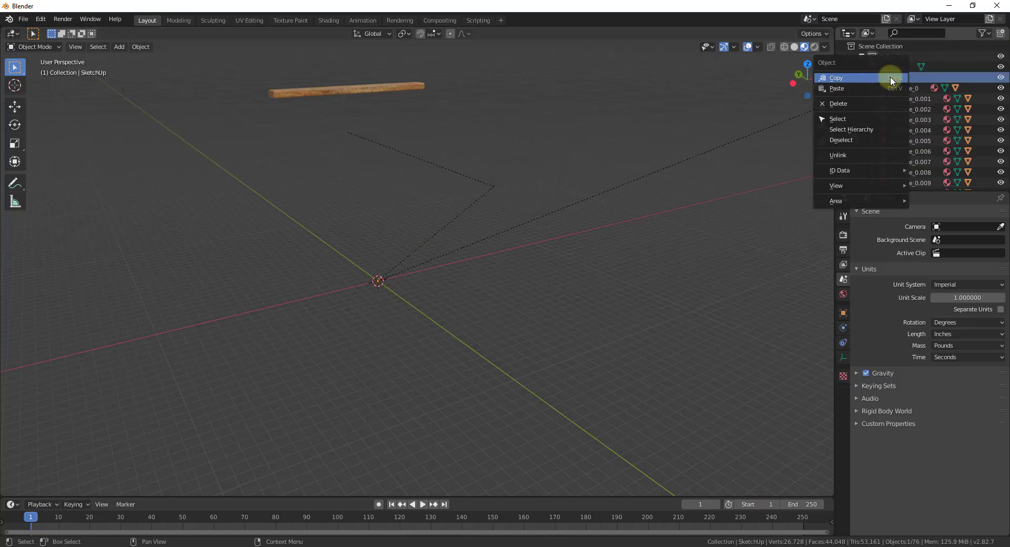
{"action": "left_click", "coordinate": [890, 103]}
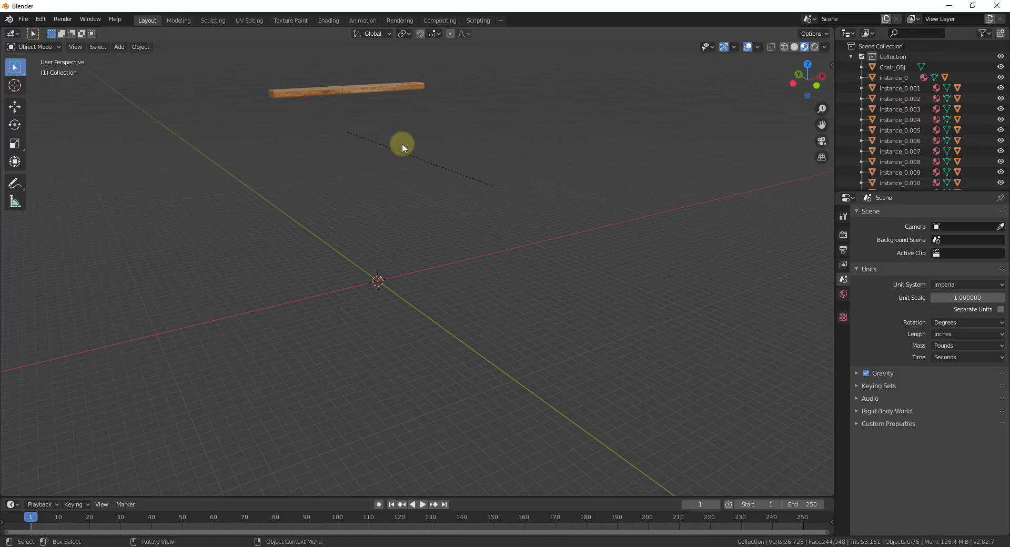
{"action": "left_click_drag", "start_coordinate": [427, 65], "coordinate": [264, 176]}
{"action": "key", "text": "Delete"}
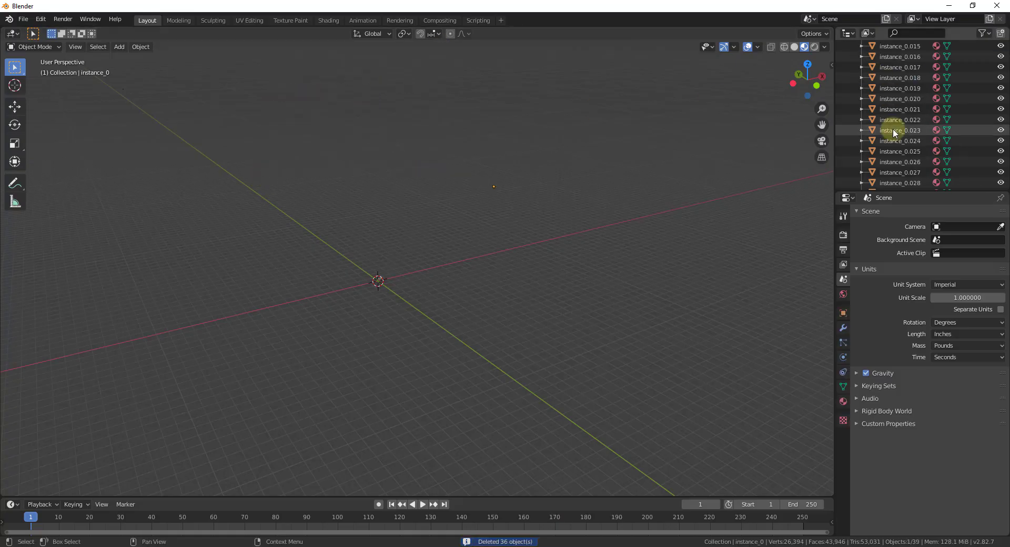
{"action": "scroll", "coordinate": [408, 277], "scroll_direction": "up", "scroll_amount": 5}
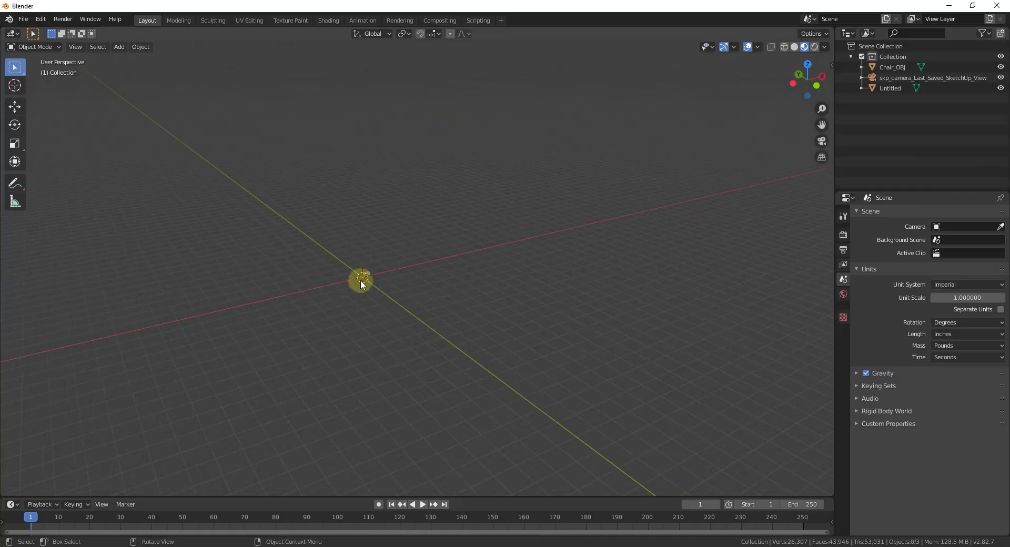
{"action": "scroll", "coordinate": [400, 263], "scroll_direction": "up", "scroll_amount": 5}
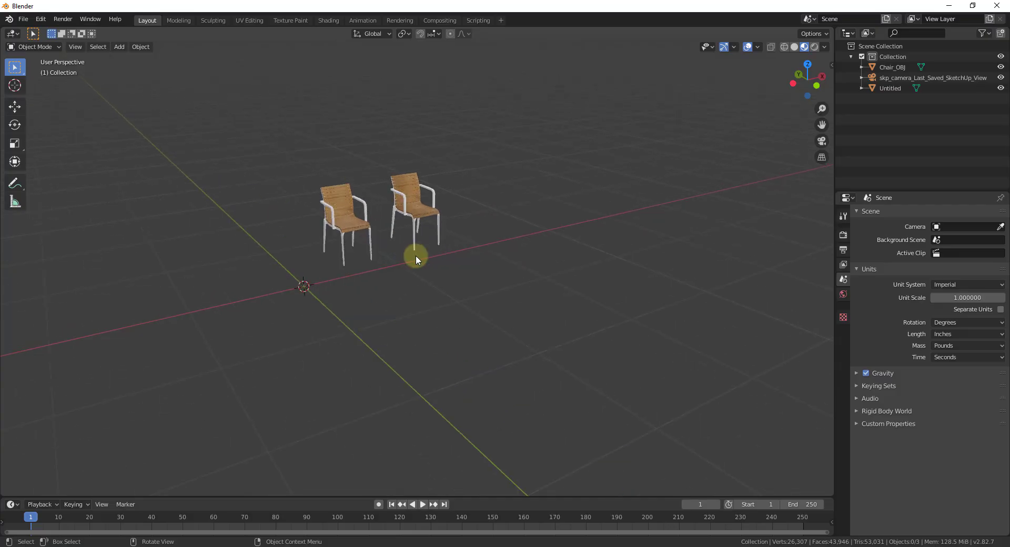
Switch to SketchUp, select the chair and expand its component in the Outliner to show the nested components.
{"action": "left_click", "coordinate": [712, 544]}
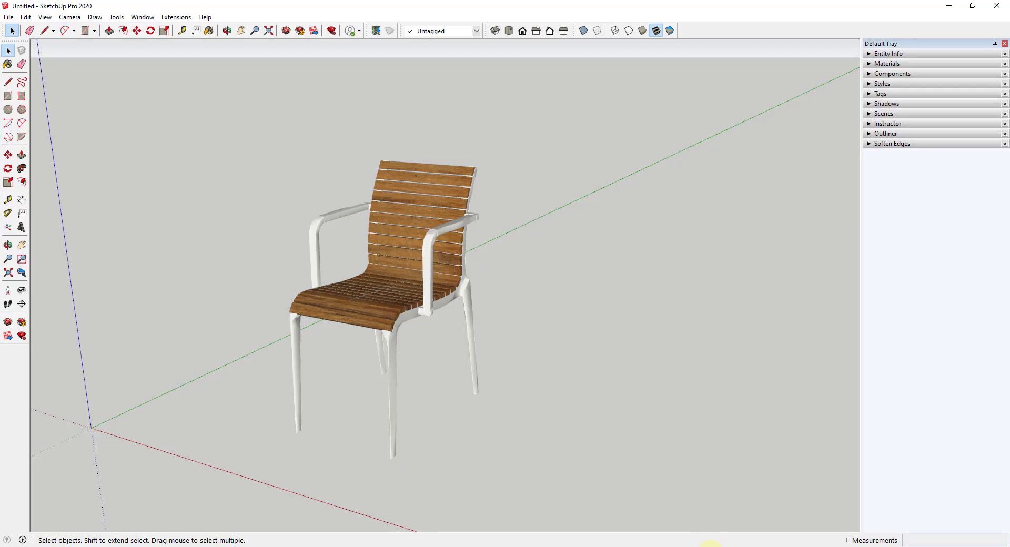
{"action": "left_click", "coordinate": [350, 283]}
{"action": "middle_click_drag", "start_coordinate": [379, 301], "coordinate": [478, 245]}
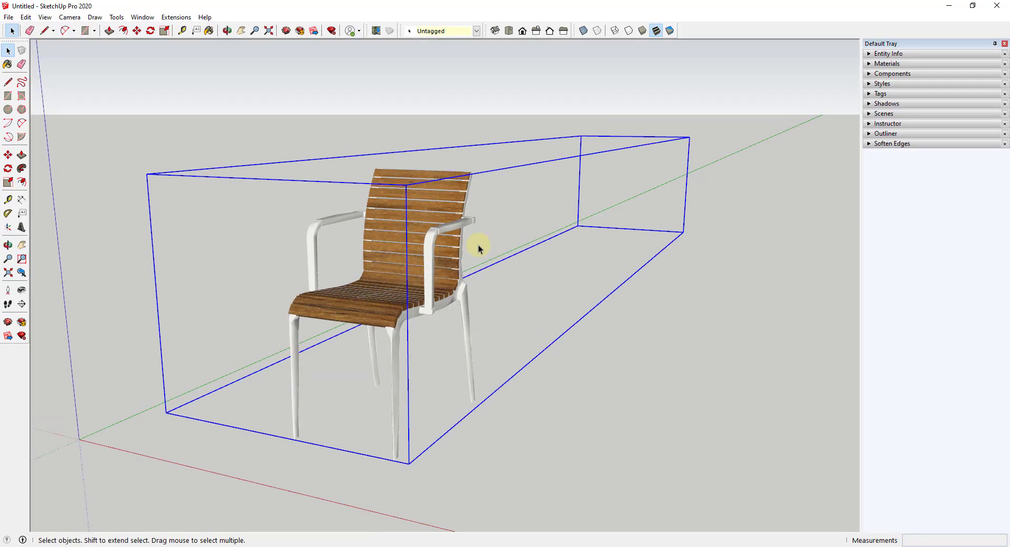
{"action": "left_click", "coordinate": [869, 134]}
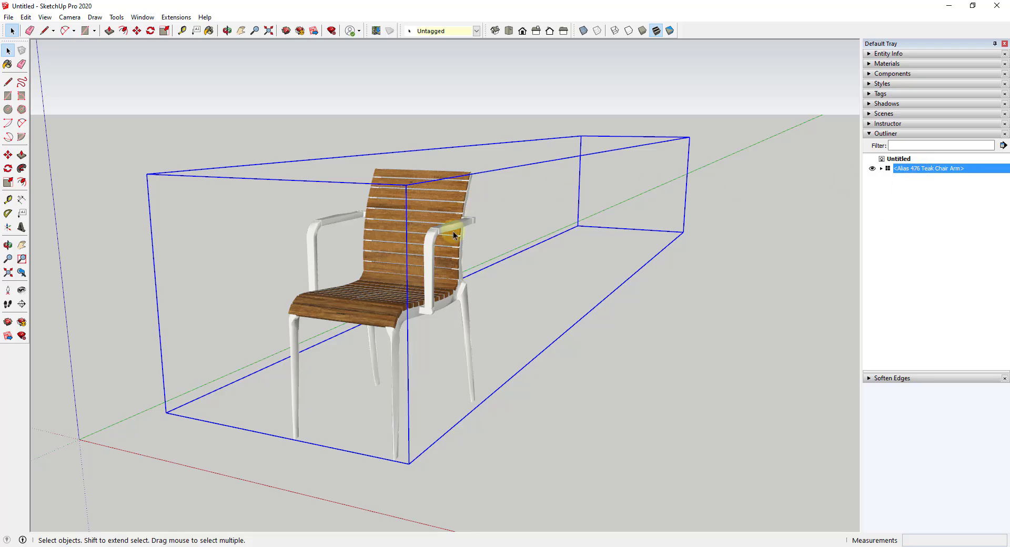
{"action": "left_click", "coordinate": [882, 169]}
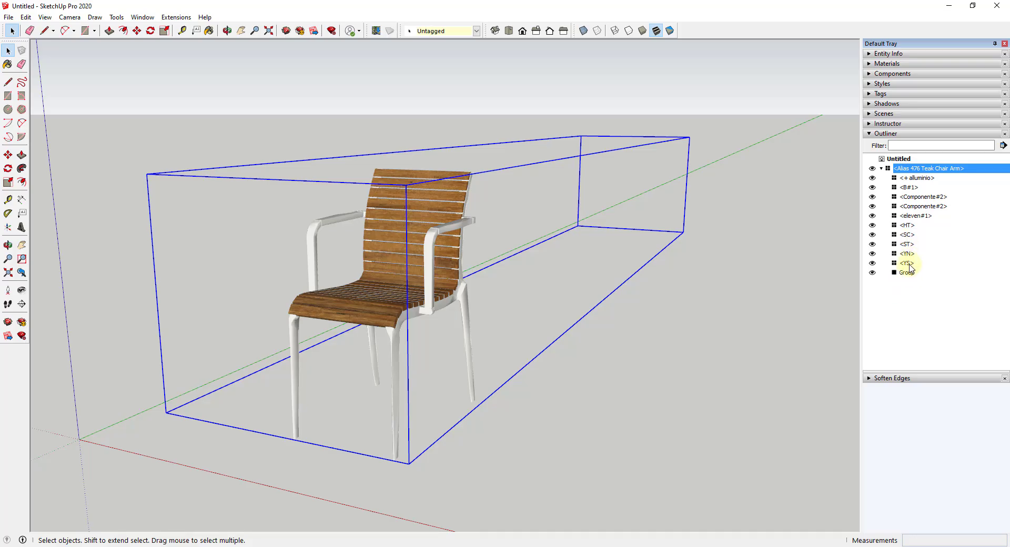
Explode the chair's outer component and check which Outliner entry holds the seat slats.
{"action": "right_click", "coordinate": [409, 260]}
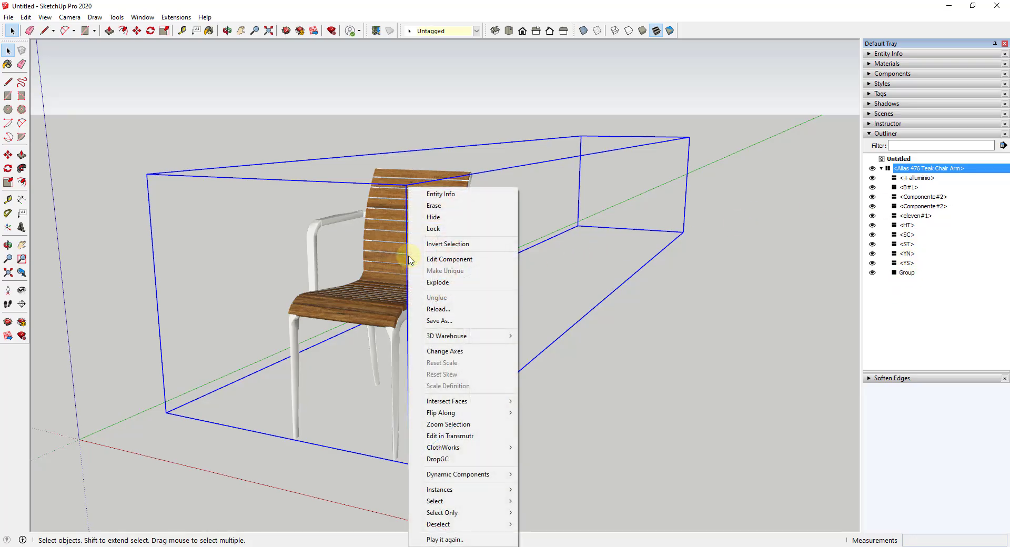
{"action": "left_click", "coordinate": [431, 282]}
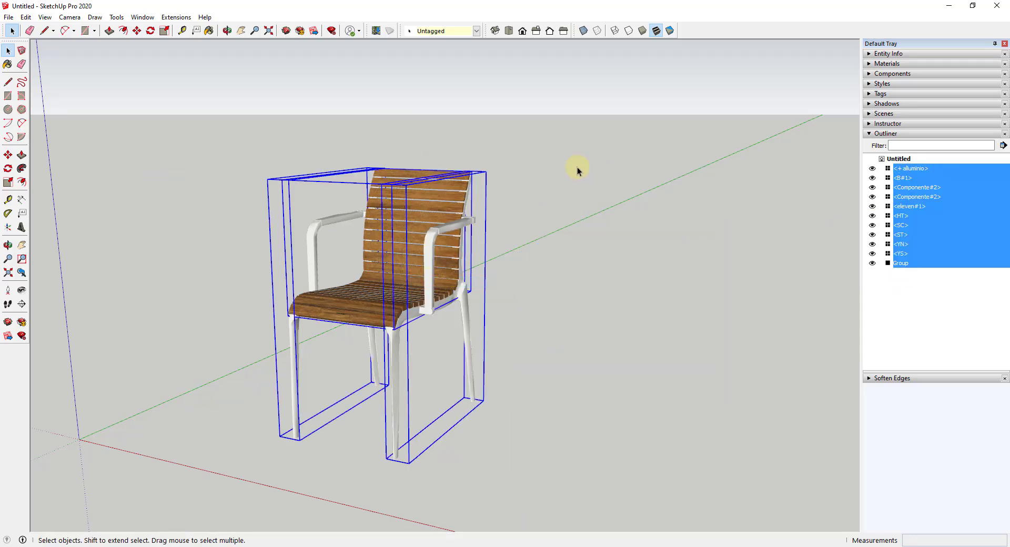
{"action": "left_click", "coordinate": [588, 363]}
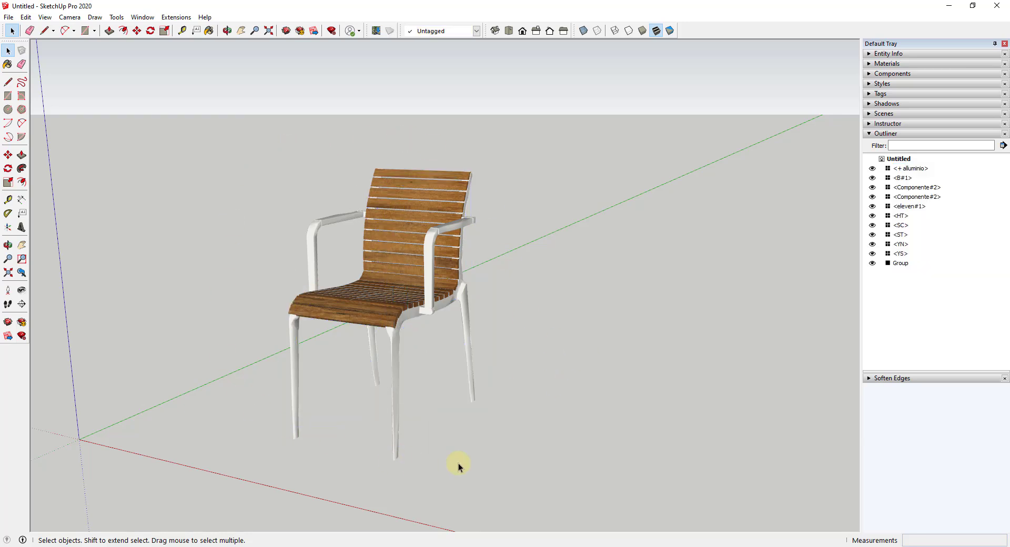
{"action": "left_click", "coordinate": [369, 308]}
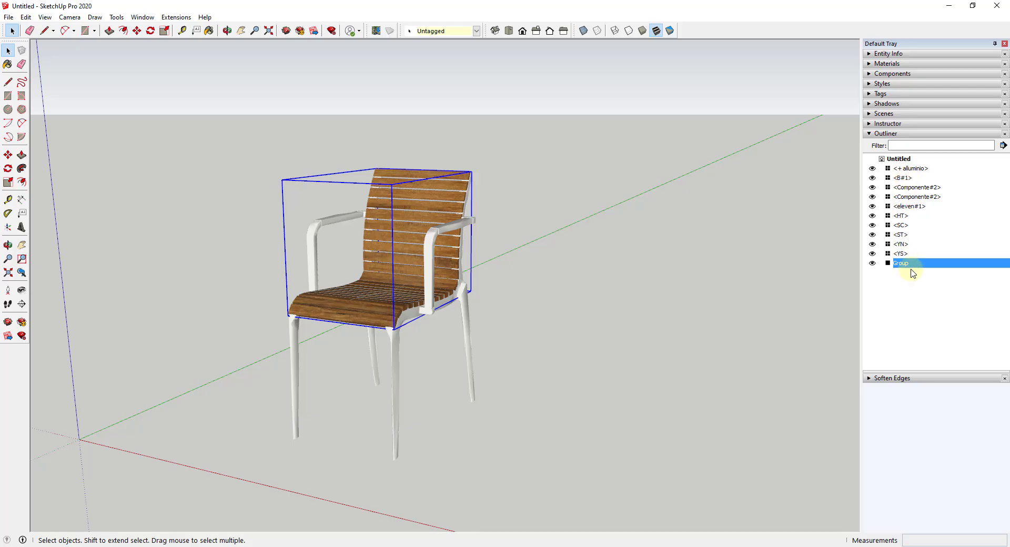
{"action": "left_click", "coordinate": [561, 220]}
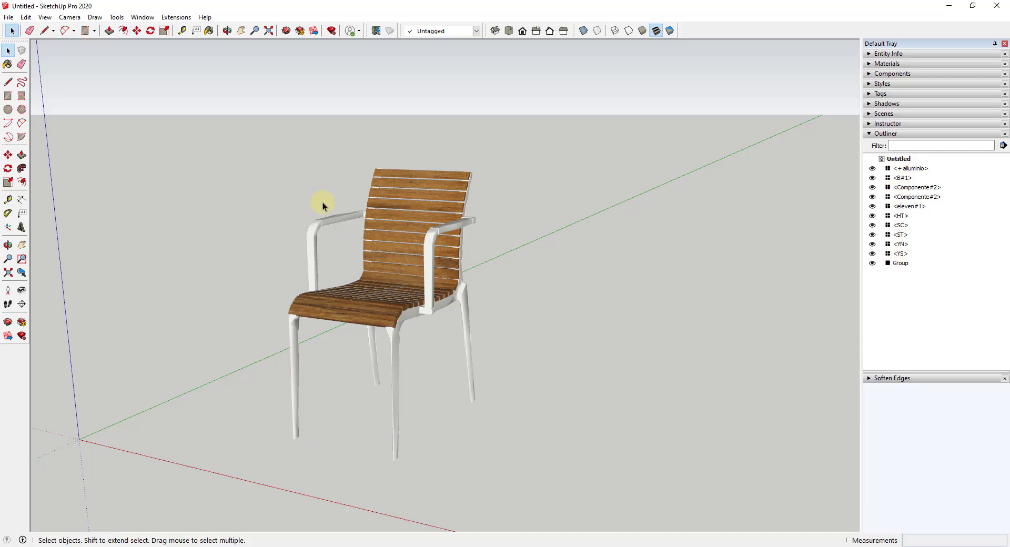
Export the exploded chair as a COLLADA File (*.dae) named Chair_Collada2.
{"action": "left_click", "coordinate": [8, 19]}
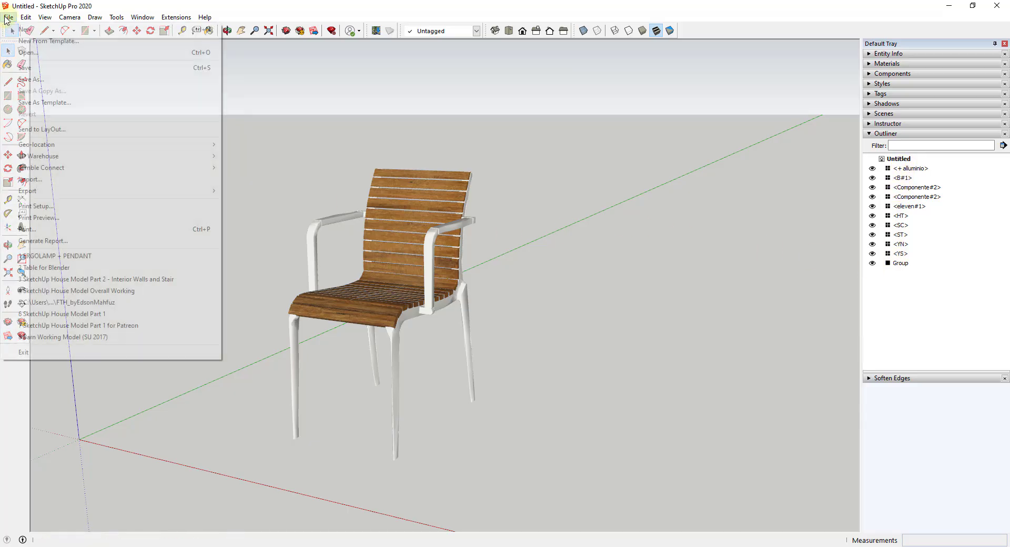
{"action": "mouse_move", "coordinate": [205, 191]}
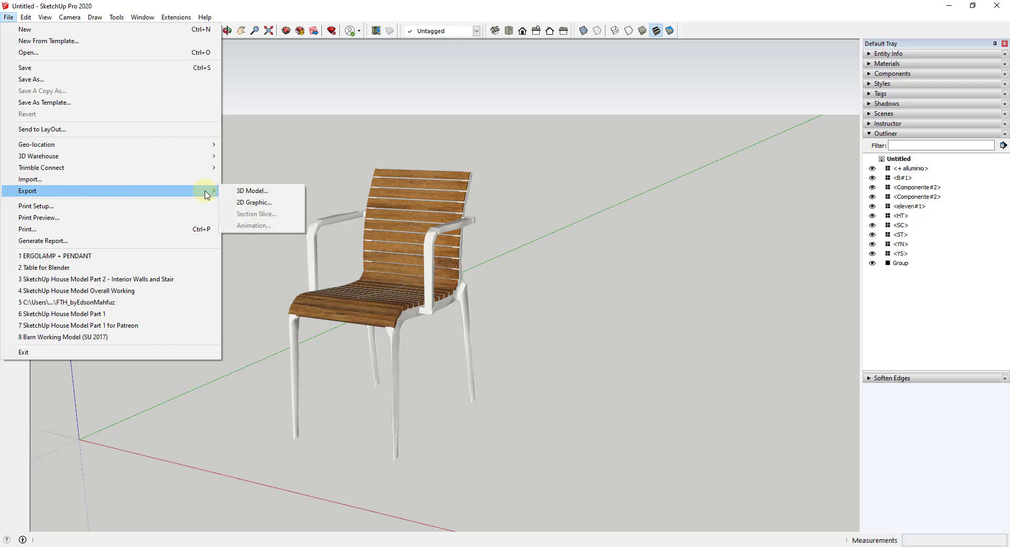
{"action": "left_click", "coordinate": [258, 191]}
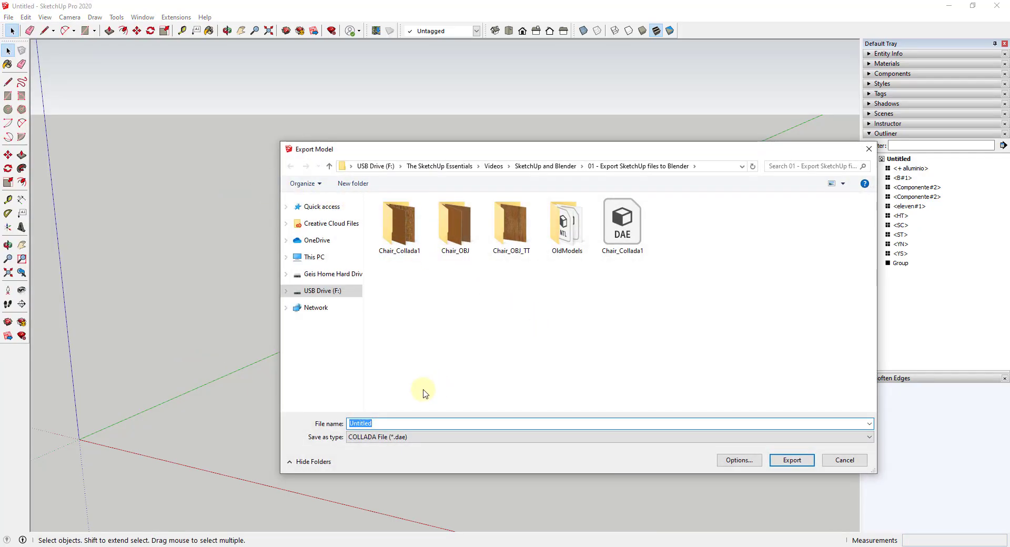
{"action": "left_click", "coordinate": [621, 226]}
{"action": "left_click", "coordinate": [405, 424]}
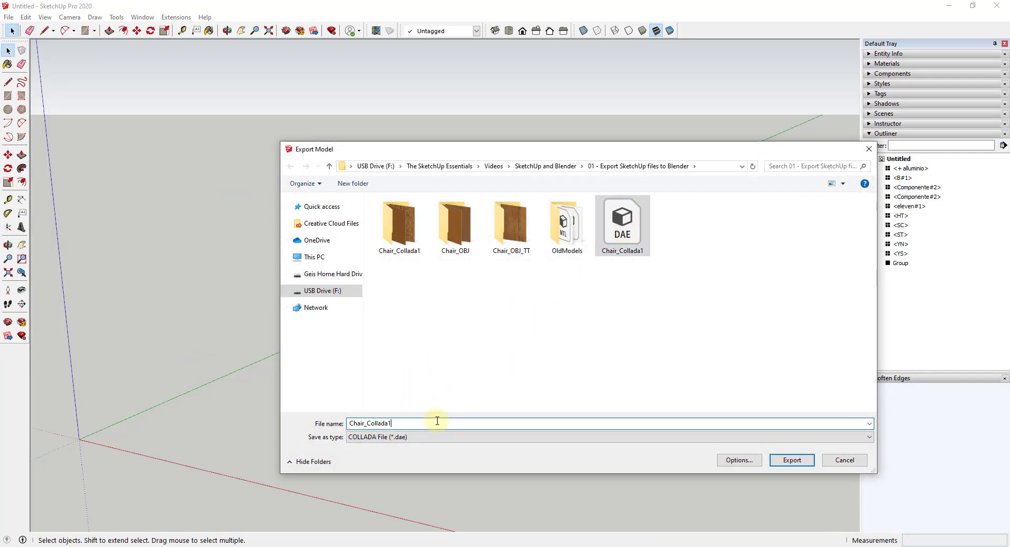
{"action": "key", "text": "BackSpace"}
{"action": "type", "text": "2"}
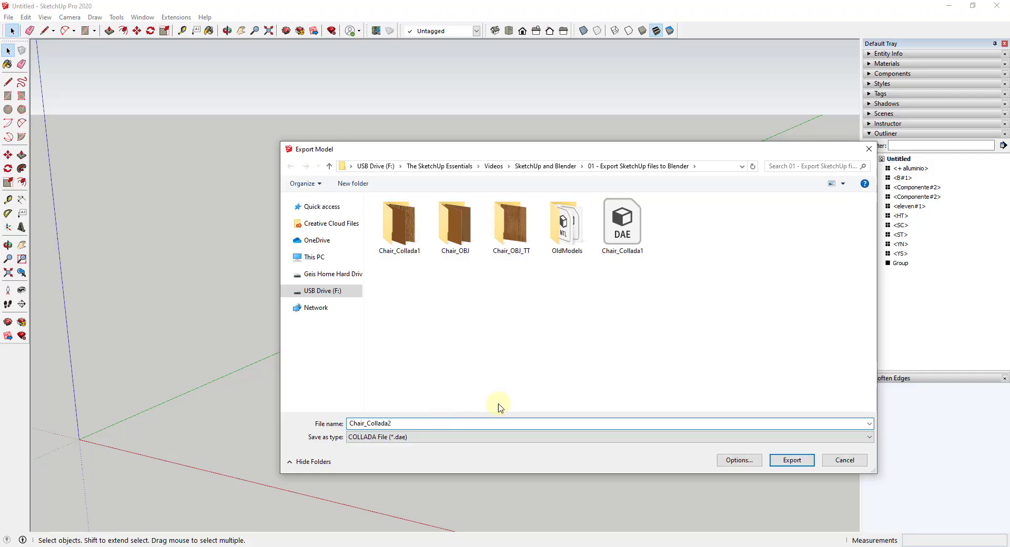
{"action": "left_click", "coordinate": [792, 461]}
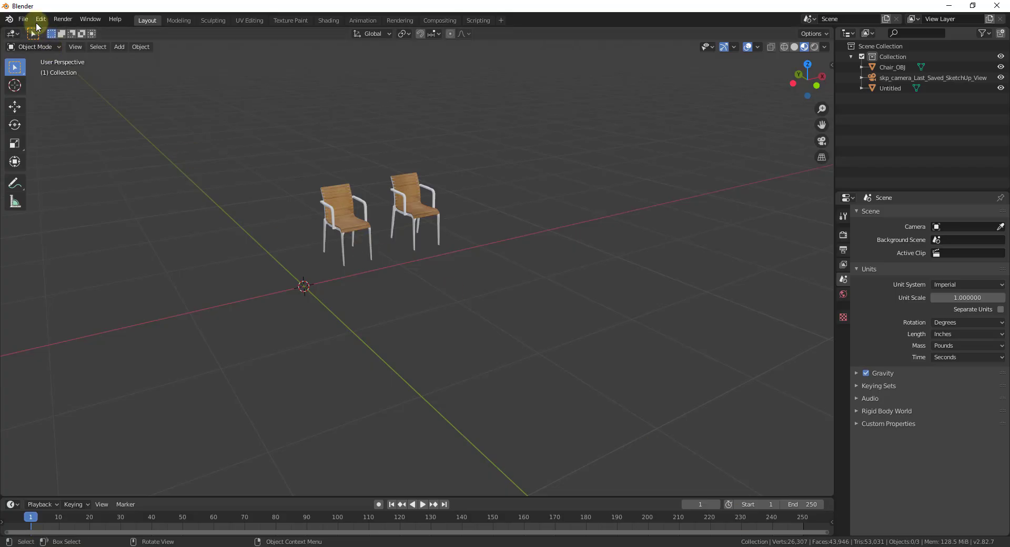
Switch to Blender and import Chair_Collada2.dae as a Collada file.
{"action": "left_click", "coordinate": [23, 19]}
{"action": "mouse_move", "coordinate": [50, 162]}
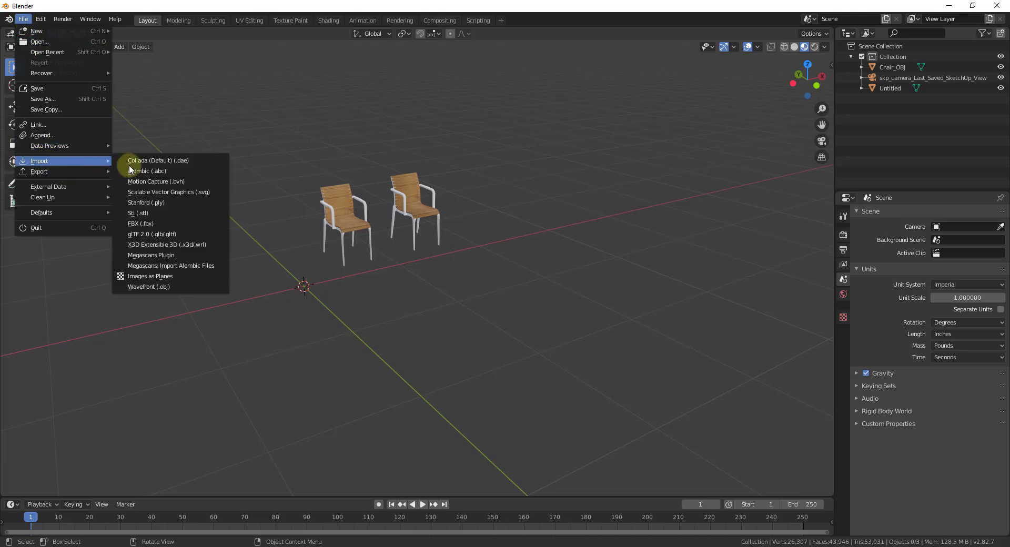
{"action": "left_click", "coordinate": [164, 161]}
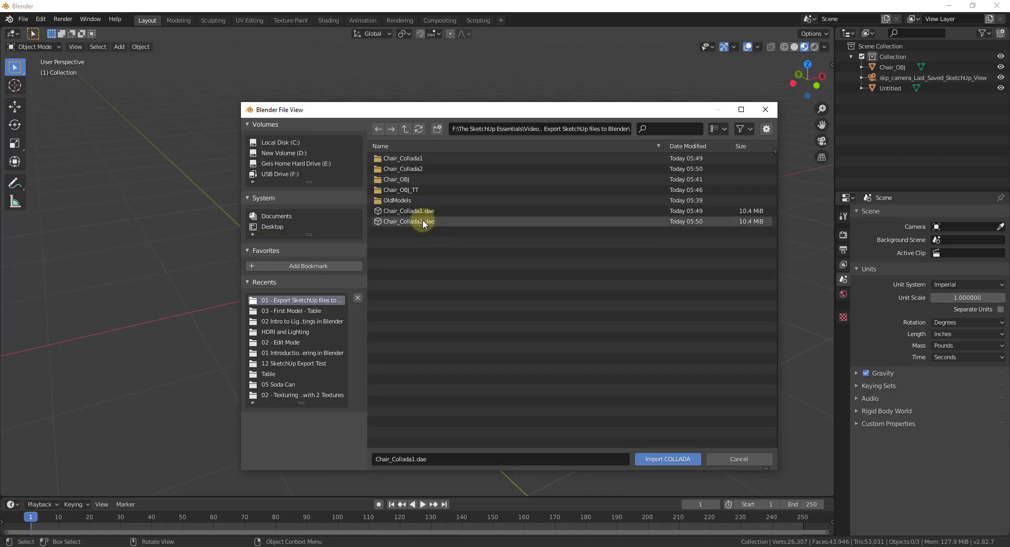
{"action": "left_click", "coordinate": [418, 222]}
{"action": "left_click", "coordinate": [660, 460]}
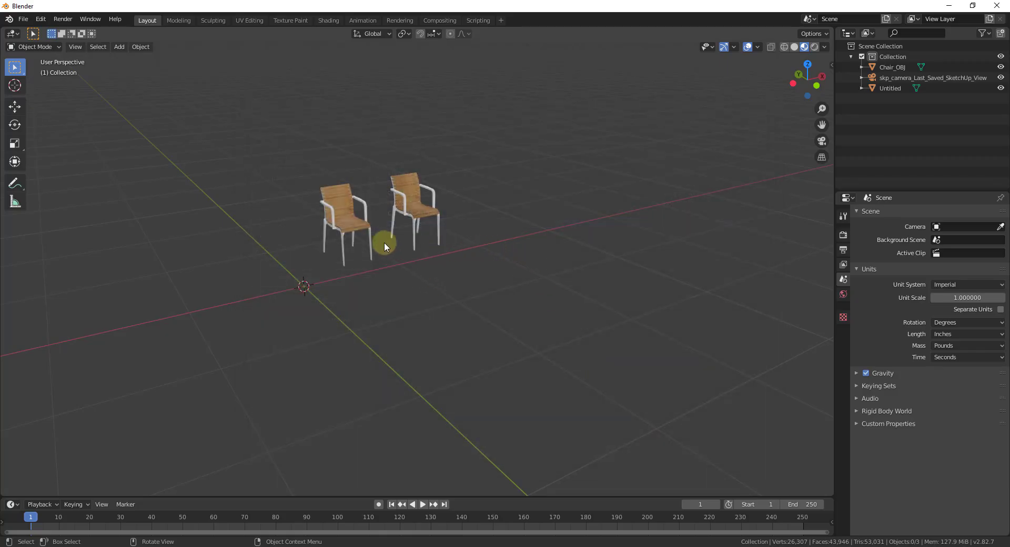
Scale the imported Collada chair to about 0.243 and move it about 34.7" along the X axis.
{"action": "scroll", "coordinate": [421, 237], "scroll_direction": "down", "scroll_amount": 3}
{"action": "scroll", "coordinate": [427, 226], "scroll_direction": "up", "scroll_amount": 5}
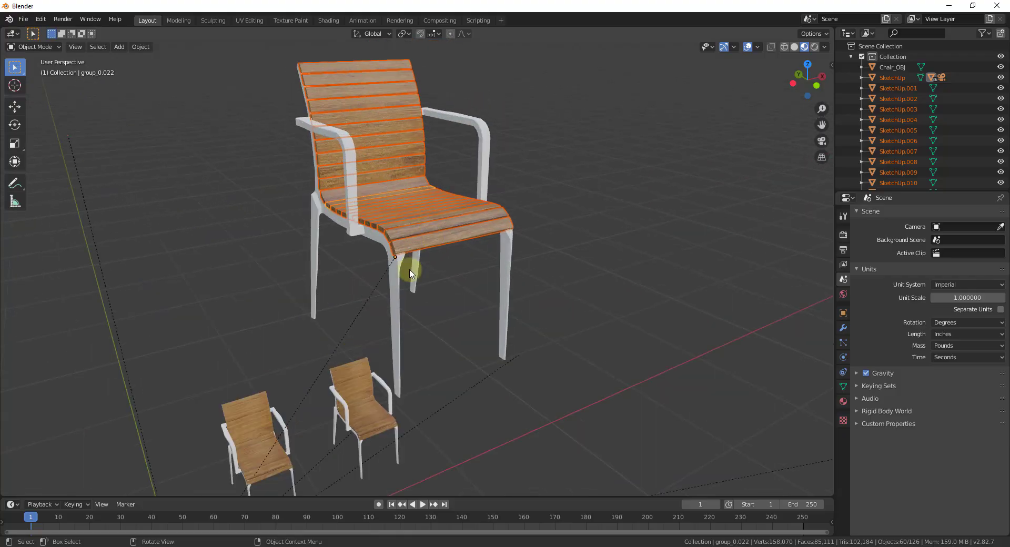
{"action": "scroll", "coordinate": [460, 203], "scroll_direction": "down", "scroll_amount": 3}
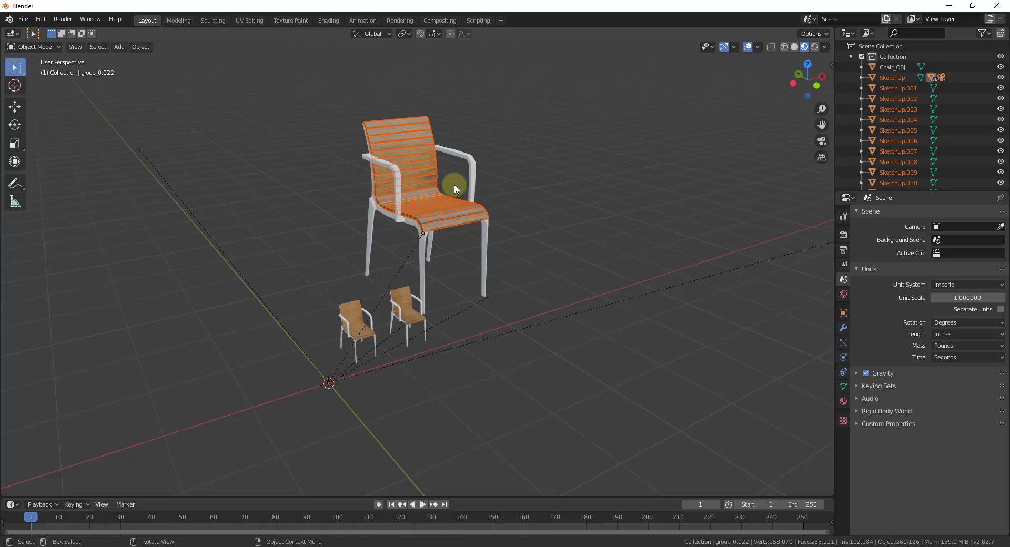
{"action": "key", "text": "s"}
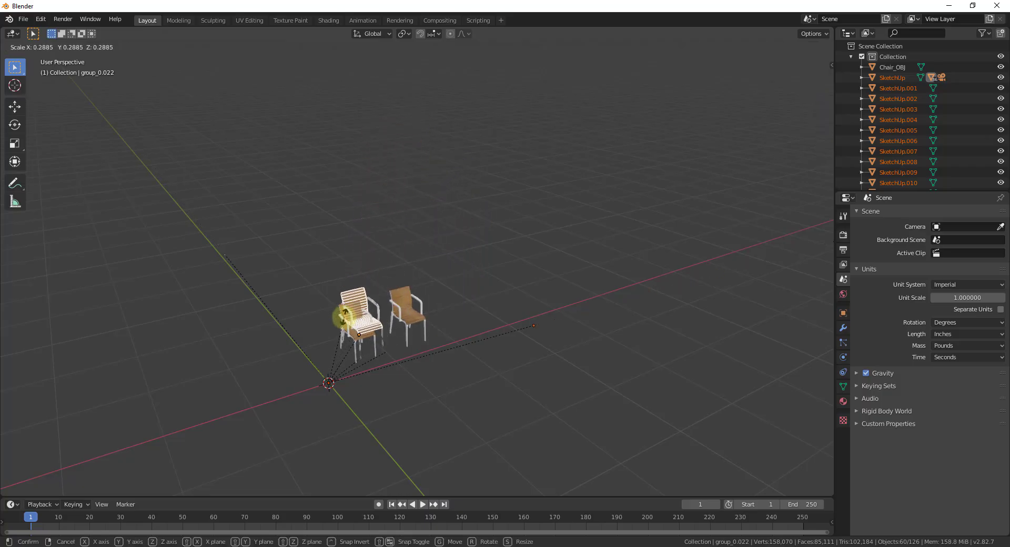
{"action": "left_click", "coordinate": [343, 322]}
{"action": "key", "text": "g"}
{"action": "key", "text": "x"}
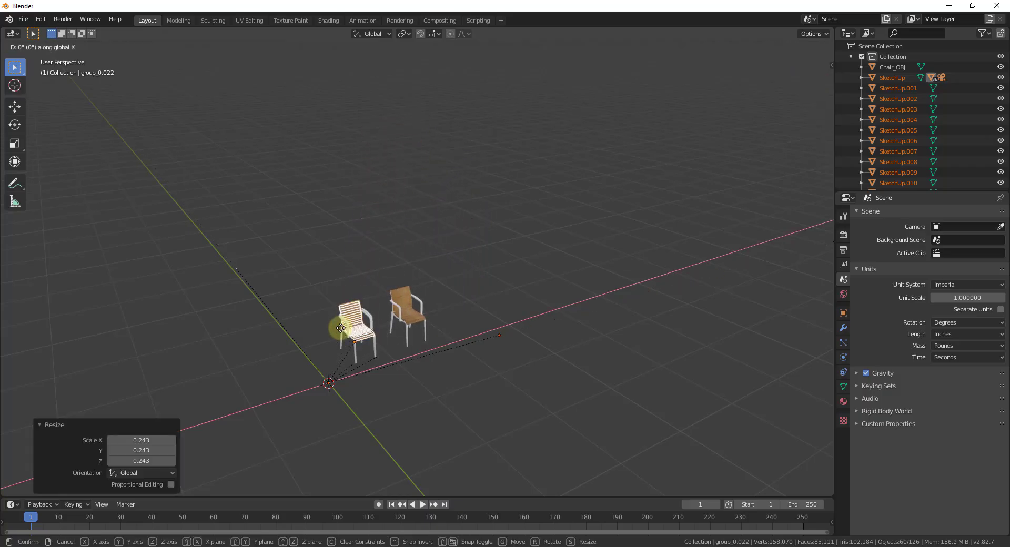
{"action": "left_click", "coordinate": [532, 287]}
Turn off the Relationship Lines overlay and deselect the imported Collada chair.
{"action": "scroll", "coordinate": [518, 304], "scroll_direction": "up", "scroll_amount": 4}
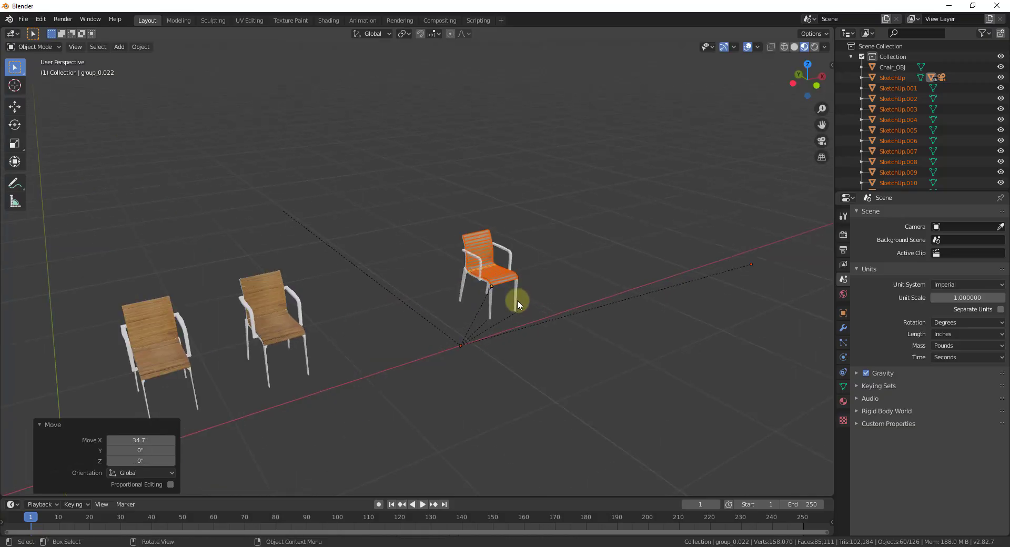
{"action": "scroll", "coordinate": [518, 304], "scroll_direction": "up", "scroll_amount": 2}
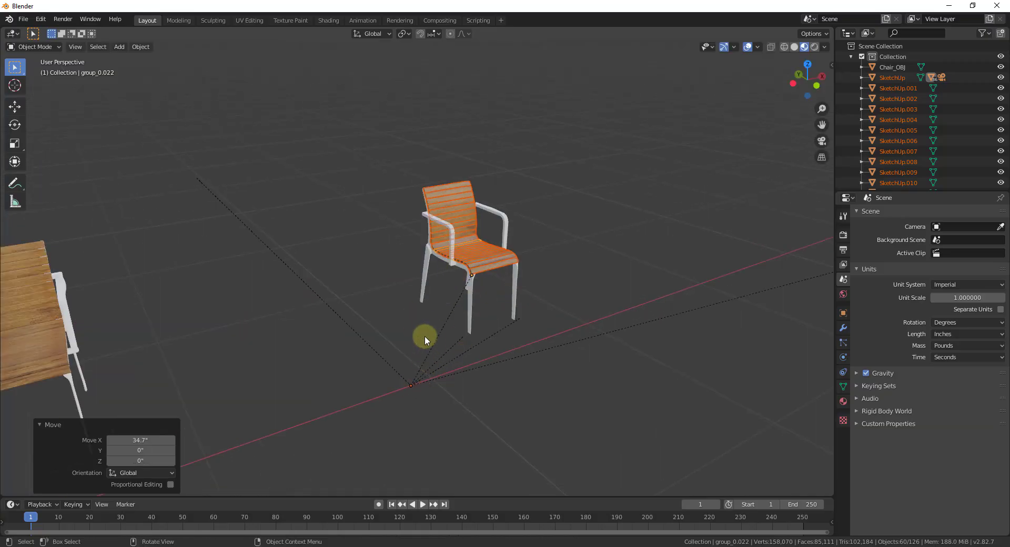
{"action": "left_click", "coordinate": [758, 47]}
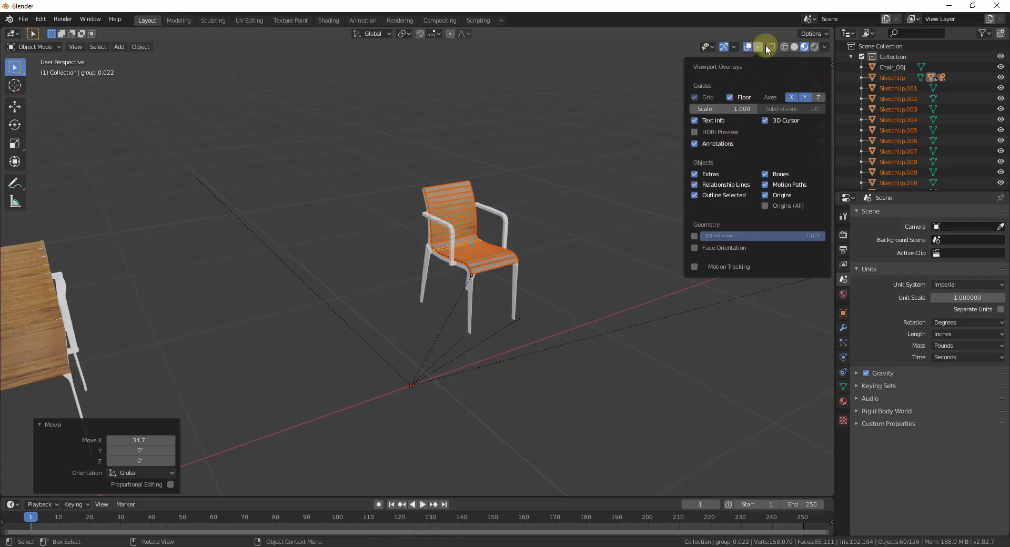
{"action": "left_click", "coordinate": [695, 185]}
{"action": "left_click", "coordinate": [603, 269]}
{"action": "scroll", "coordinate": [521, 289], "scroll_direction": "up", "scroll_amount": 3}
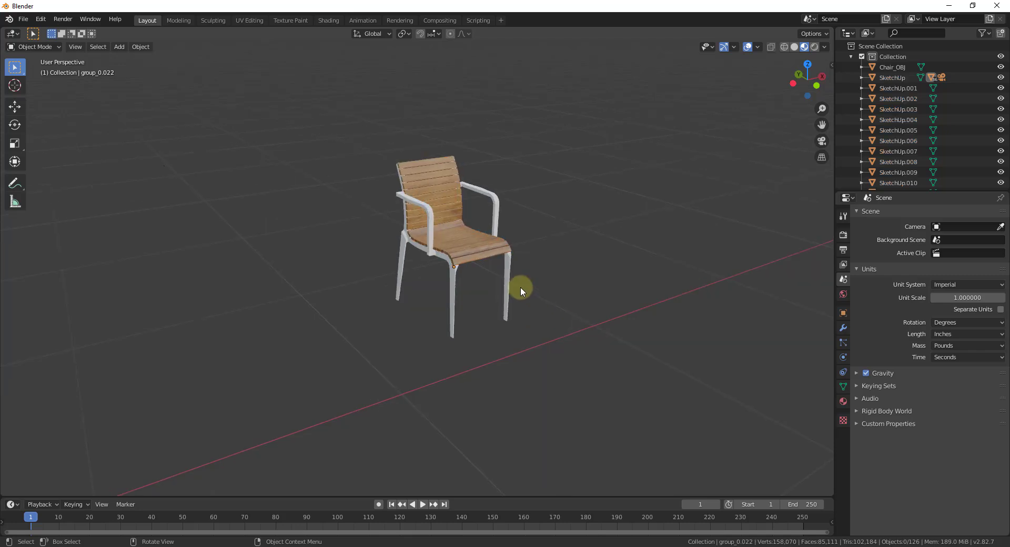
Examine how the imported Collada chair is divided by selecting individual seat slats, a leg, an armrest and backrest slats.
{"action": "left_click", "coordinate": [462, 251]}
{"action": "middle_click_drag", "start_coordinate": [510, 267], "coordinate": [492, 253]}
{"action": "scroll", "coordinate": [516, 243], "scroll_direction": "up", "scroll_amount": 2}
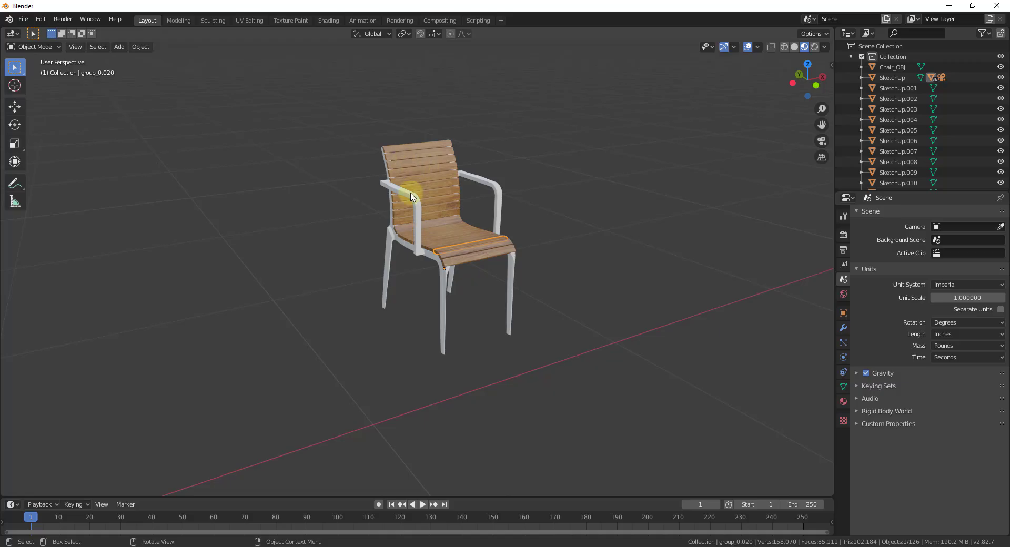
{"action": "scroll", "coordinate": [478, 235], "scroll_direction": "up", "scroll_amount": 5}
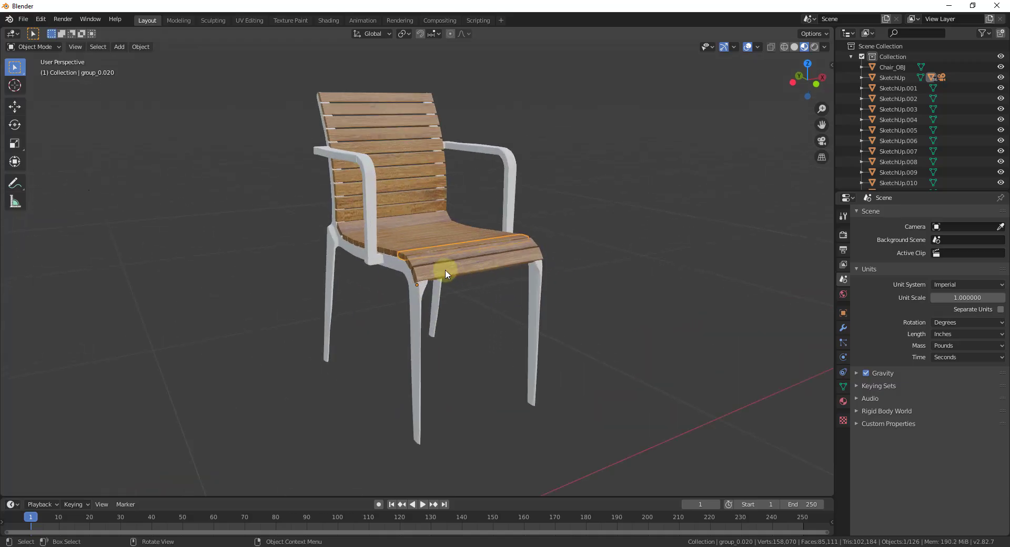
{"action": "scroll", "coordinate": [445, 260], "scroll_direction": "up", "scroll_amount": 1}
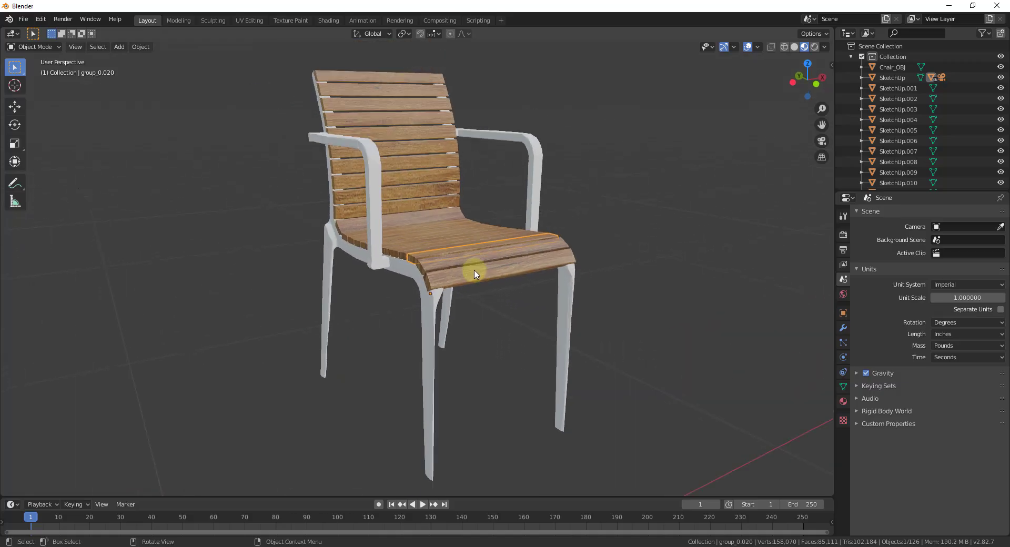
{"action": "scroll", "coordinate": [474, 273], "scroll_direction": "down", "scroll_amount": 2}
{"action": "left_click", "coordinate": [429, 318]}
{"action": "left_click", "coordinate": [378, 208]}
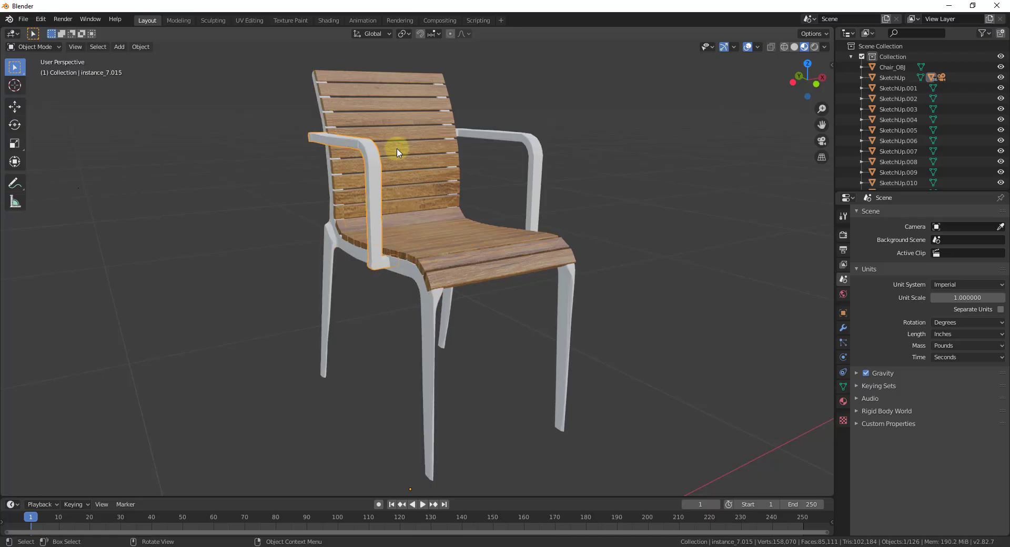
{"action": "left_click", "coordinate": [402, 128]}
{"action": "left_click", "coordinate": [402, 142]}
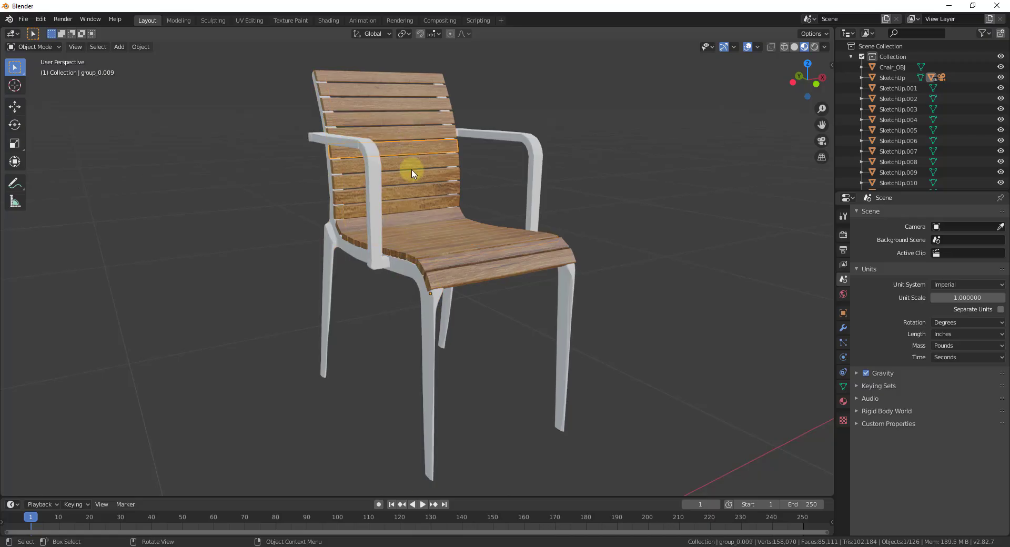
{"action": "left_click", "coordinate": [475, 265]}
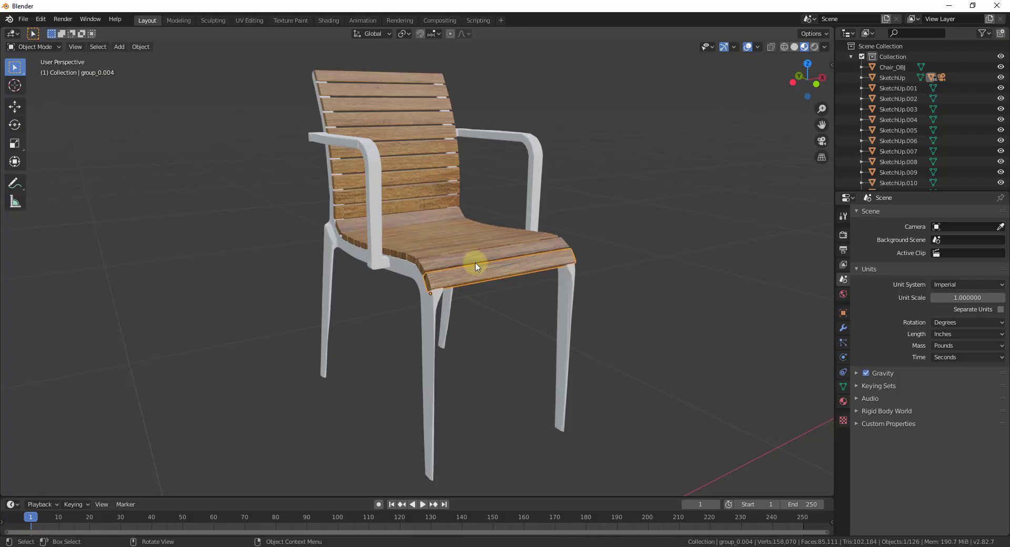
Select the five front seat slats of the Collada chair together.
{"action": "left_click", "coordinate": [417, 253]}
{"action": "left_click", "coordinate": [406, 253], "text": "shift"}
{"action": "left_click", "coordinate": [397, 254], "text": "shift"}
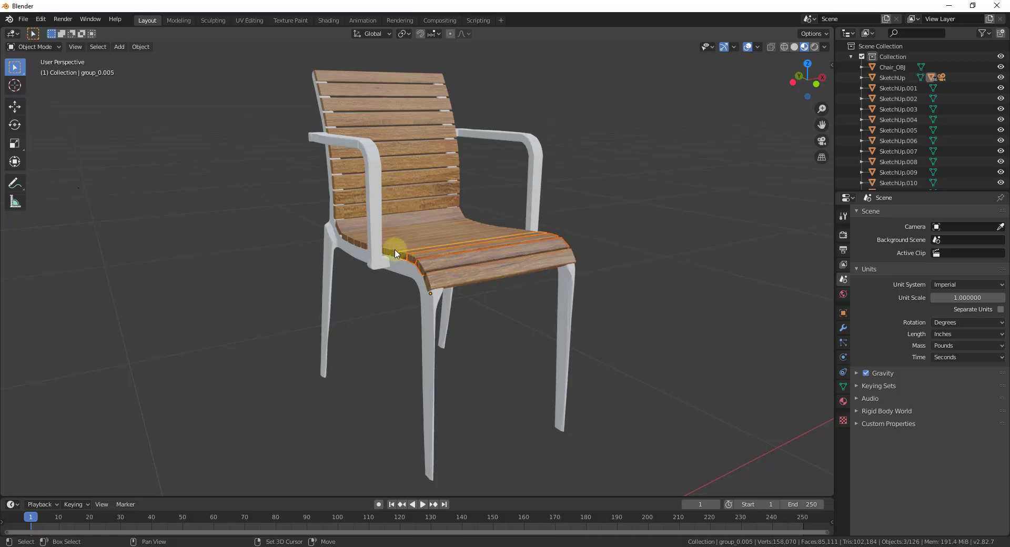
{"action": "left_click", "coordinate": [410, 265], "text": "shift"}
{"action": "left_click", "coordinate": [444, 280], "text": "shift"}
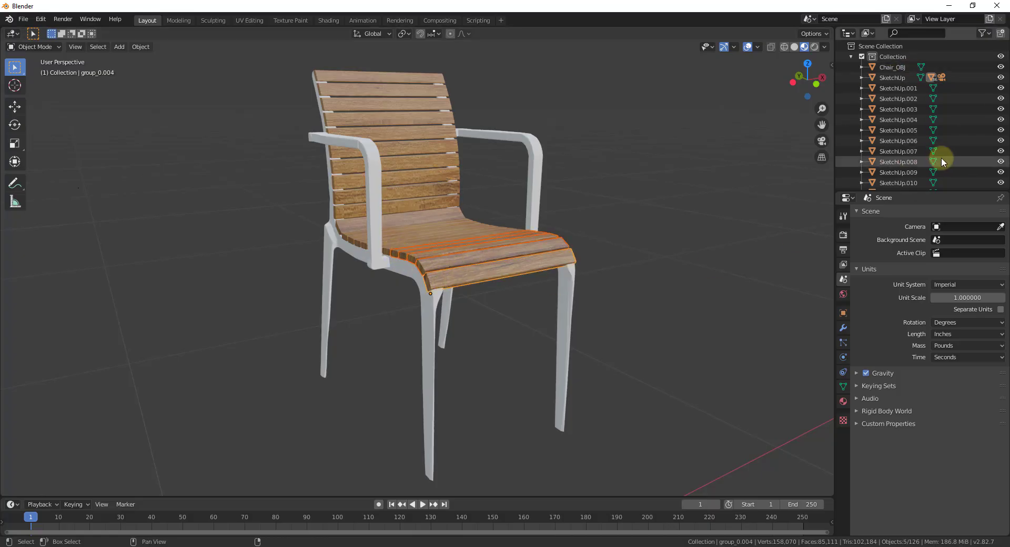
Select only the front seat slat, open it in the UV Editing workspace and display all its UVs over the teak texture.
{"action": "middle_click_drag", "start_coordinate": [584, 261], "coordinate": [524, 261]}
{"action": "left_click", "coordinate": [519, 269]}
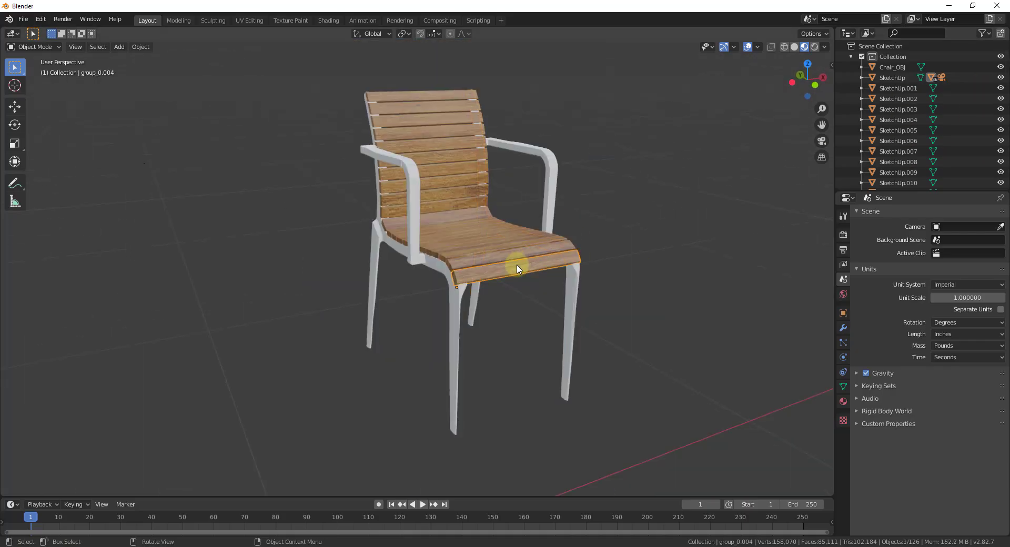
{"action": "scroll", "coordinate": [520, 270], "scroll_direction": "up", "scroll_amount": 2}
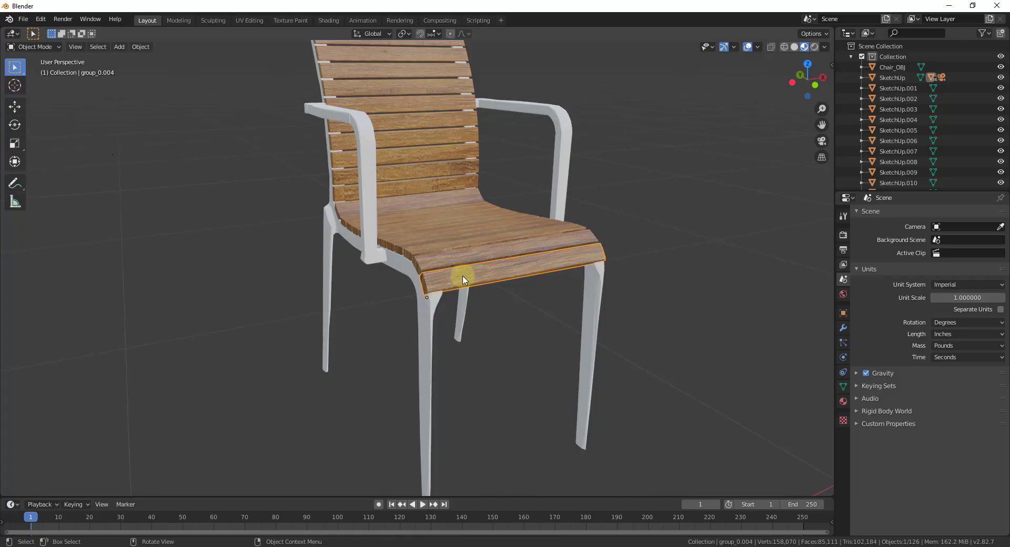
{"action": "left_click", "coordinate": [249, 20]}
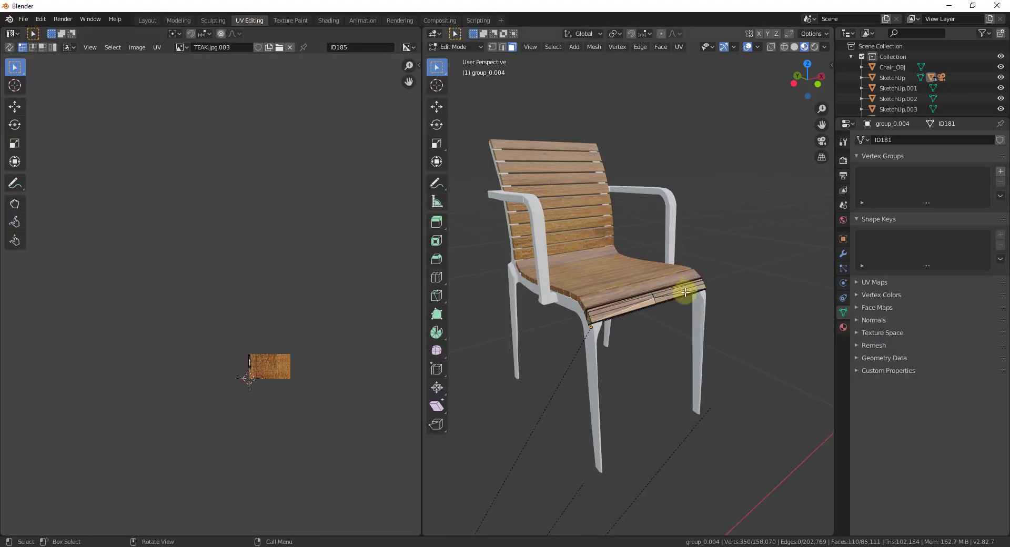
{"action": "scroll", "coordinate": [617, 315], "scroll_direction": "up", "scroll_amount": 4}
{"action": "scroll", "coordinate": [617, 315], "scroll_direction": "down", "scroll_amount": 4}
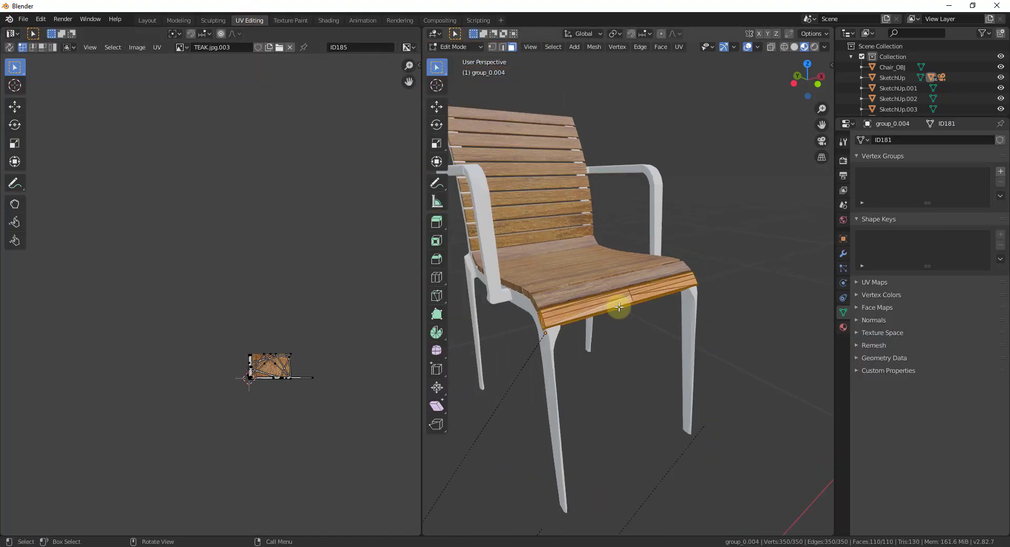
{"action": "middle_click_drag", "start_coordinate": [614, 314], "coordinate": [557, 344]}
{"action": "scroll", "coordinate": [264, 362], "scroll_direction": "up", "scroll_amount": 5}
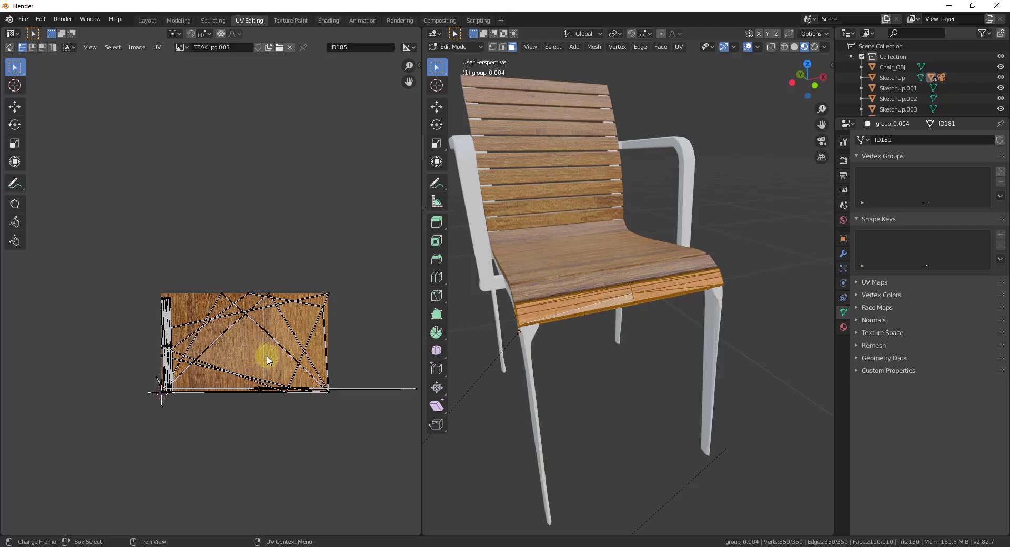
Select all UVs of the front slat, shift them sideways across the teak texture and return to Object Mode.
{"action": "key", "text": "a"}
{"action": "key", "text": "s"}
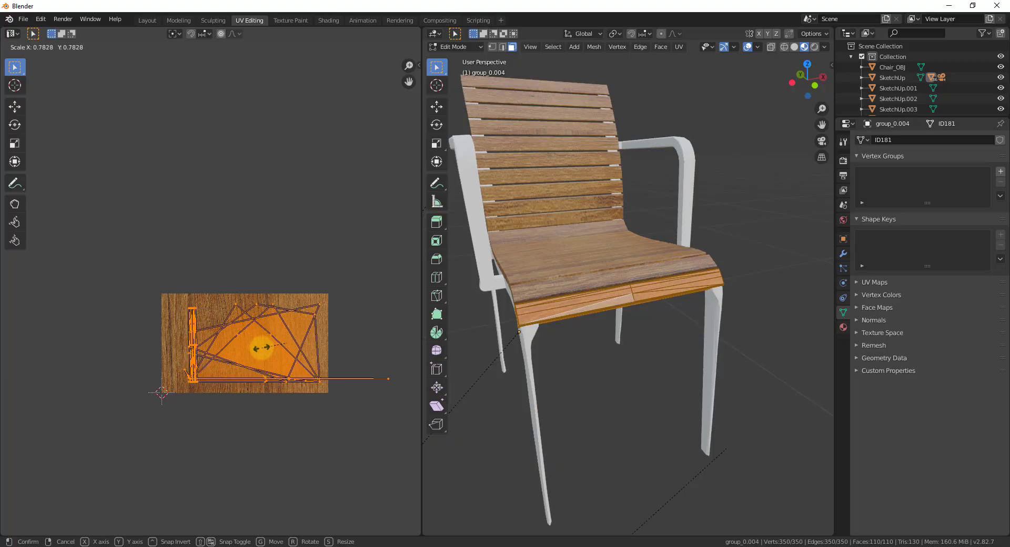
{"action": "key", "text": "g"}
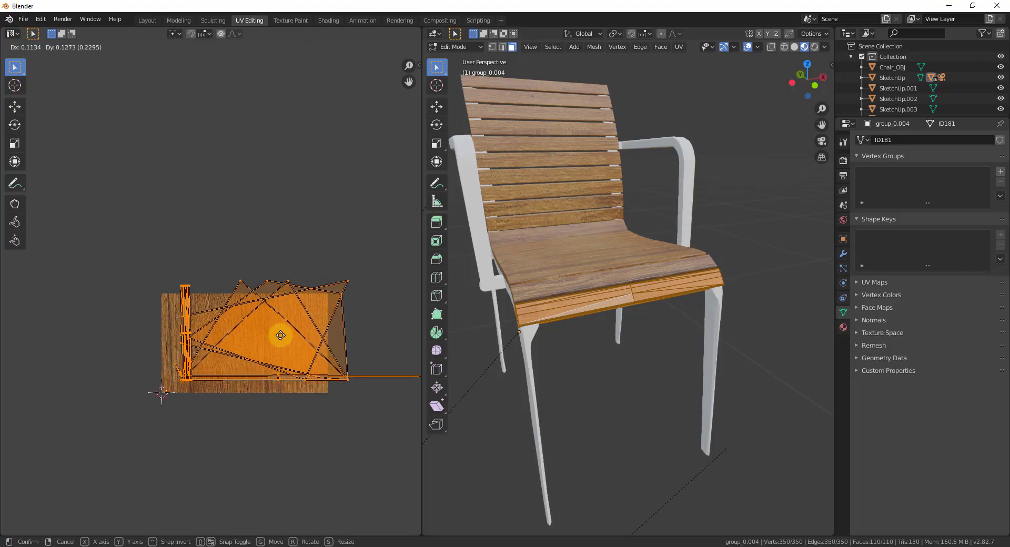
{"action": "left_click", "coordinate": [302, 342]}
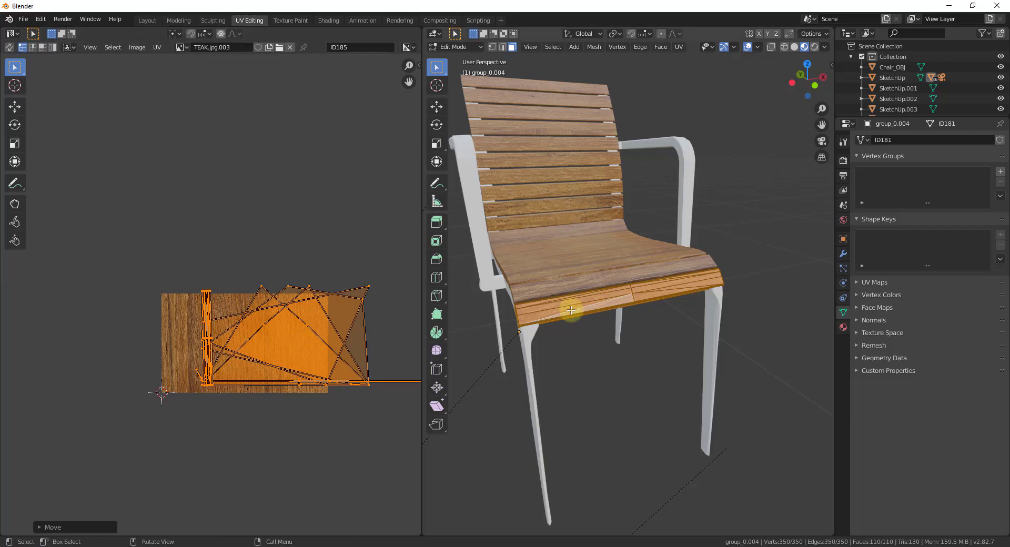
{"action": "middle_click_drag", "start_coordinate": [662, 297], "coordinate": [633, 277]}
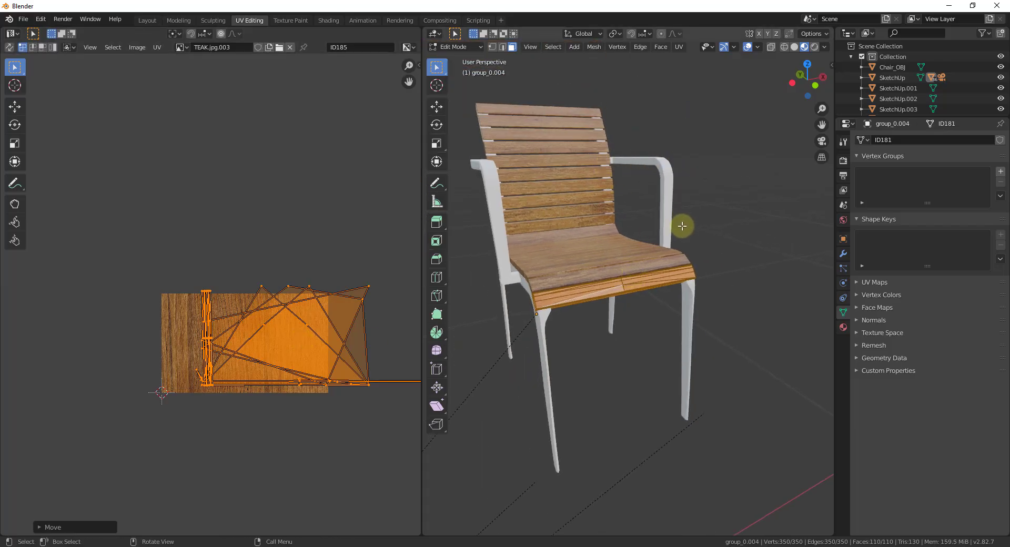
{"action": "key", "text": "Tab"}
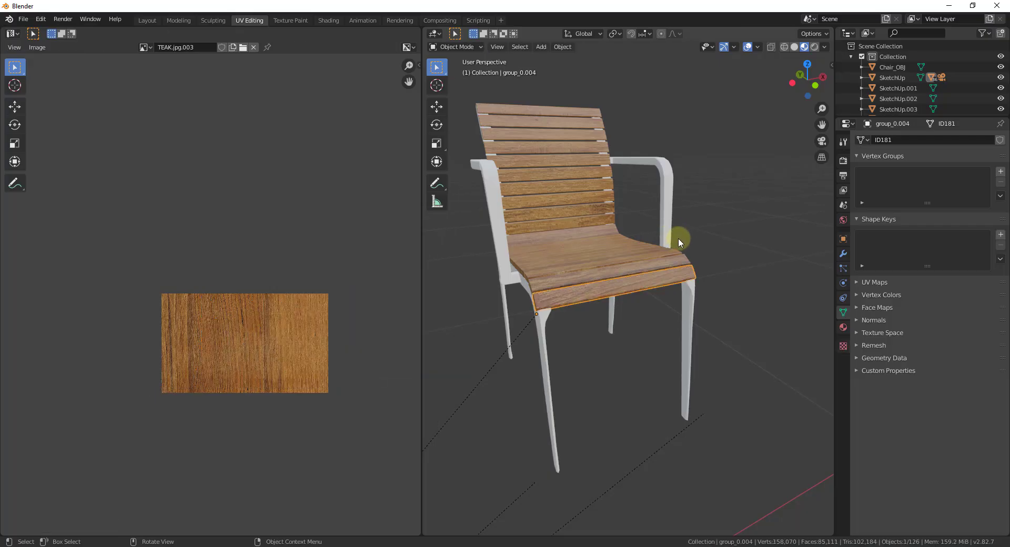
Select the chair's four white frame parts together: both leg frames and both armrests.
{"action": "middle_click_drag", "start_coordinate": [679, 241], "coordinate": [585, 244]}
{"action": "scroll", "coordinate": [605, 247], "scroll_direction": "down", "scroll_amount": 2}
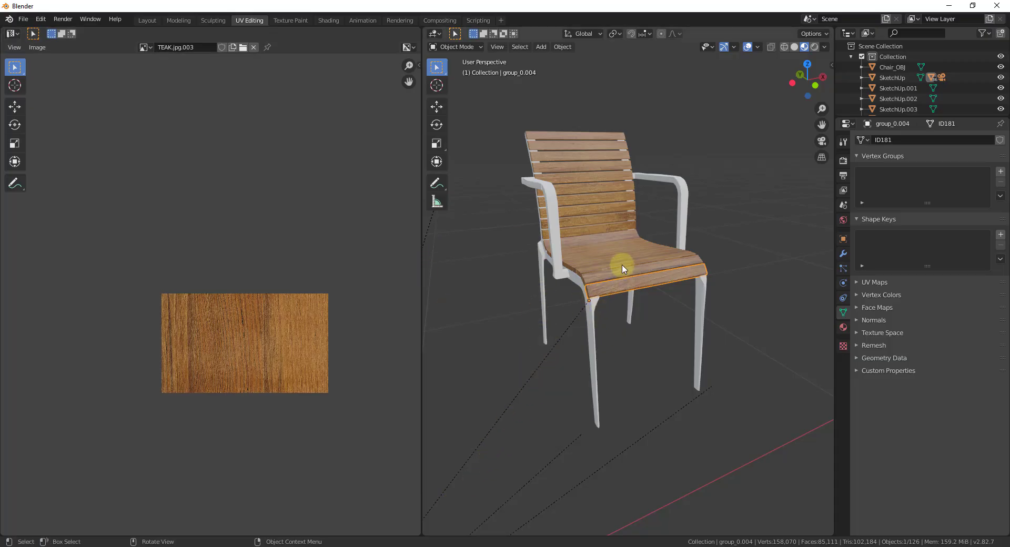
{"action": "mouse_move", "coordinate": [609, 266]}
{"action": "middle_mouse_down"}
{"action": "mouse_move", "coordinate": [667, 225]}
{"action": "mouse_move", "coordinate": [622, 280]}
{"action": "middle_mouse_up"}
{"action": "scroll", "coordinate": [622, 285], "scroll_direction": "down", "scroll_amount": 6}
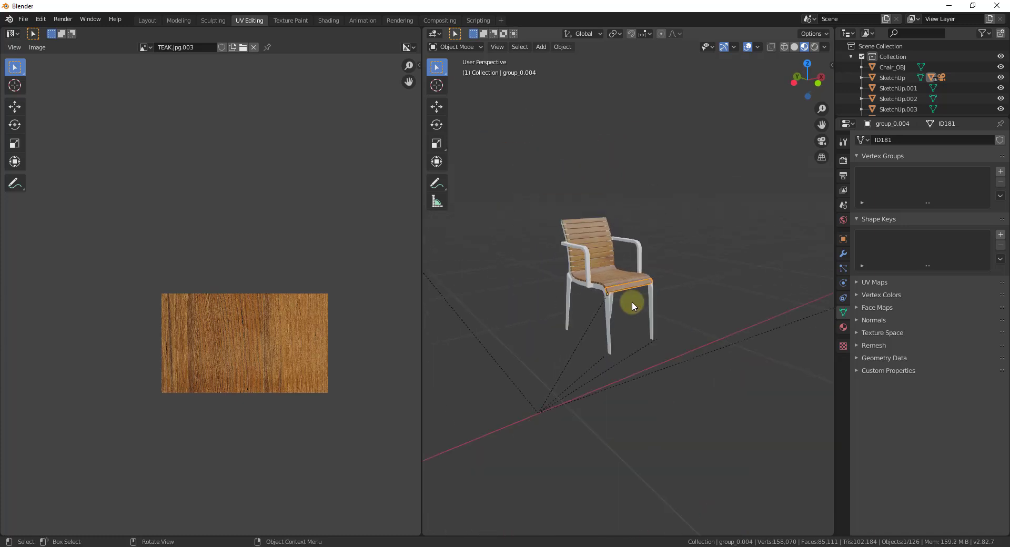
{"action": "scroll", "coordinate": [603, 316], "scroll_direction": "up", "scroll_amount": 2}
{"action": "left_click", "coordinate": [604, 311]}
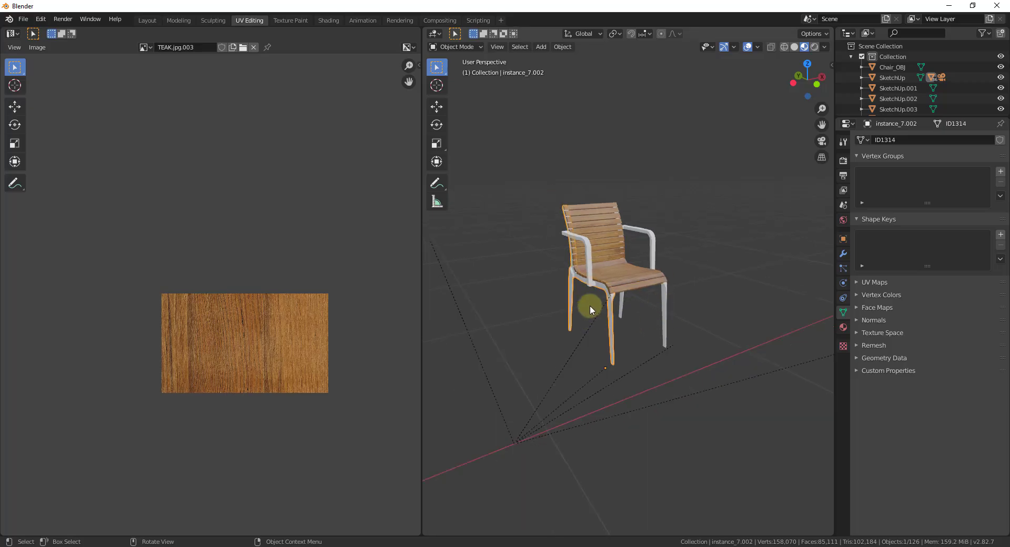
{"action": "scroll", "coordinate": [592, 313], "scroll_direction": "up", "scroll_amount": 1}
{"action": "left_click", "coordinate": [626, 242], "text": "shift"}
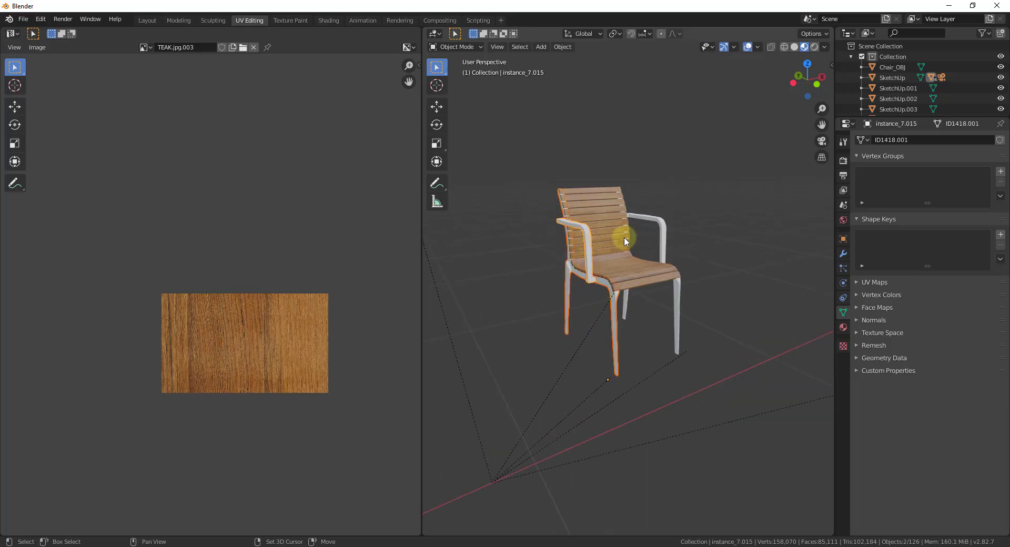
{"action": "left_click", "coordinate": [678, 304], "text": "shift"}
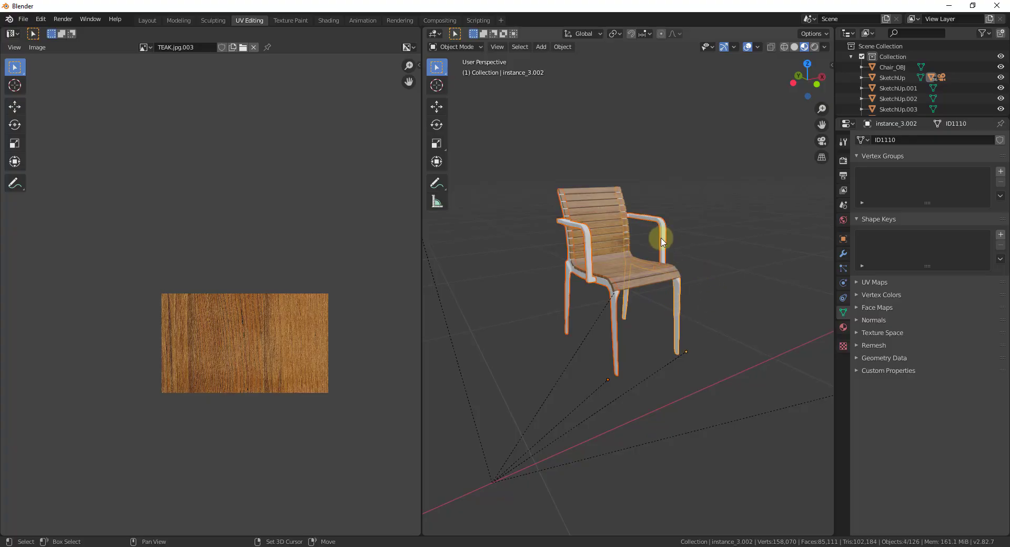
{"action": "scroll", "coordinate": [659, 252], "scroll_direction": "up", "scroll_amount": 2}
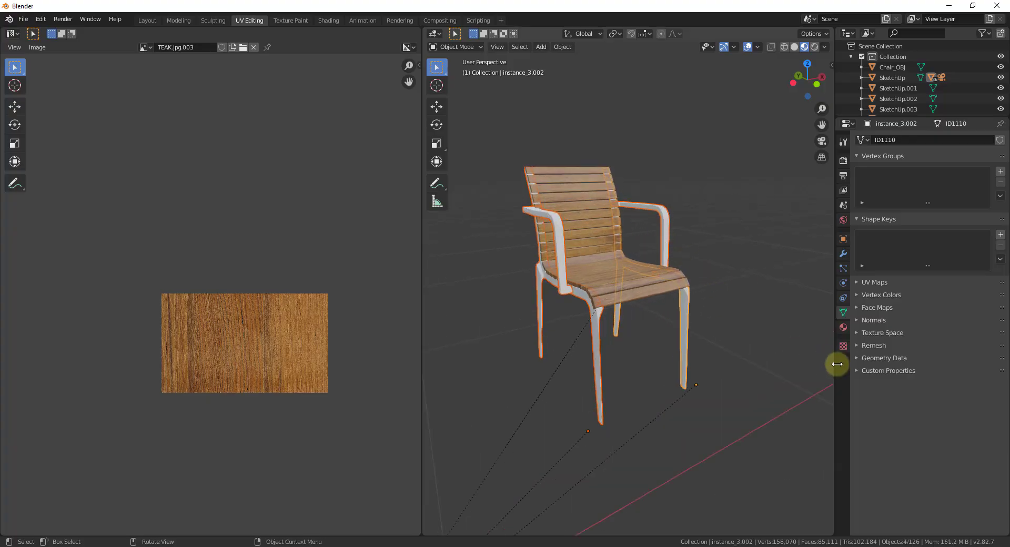
With all frame faces selected in Edit Mode, add a second material slot with a new material and darken its base color to grey.
{"action": "left_click", "coordinate": [844, 327]}
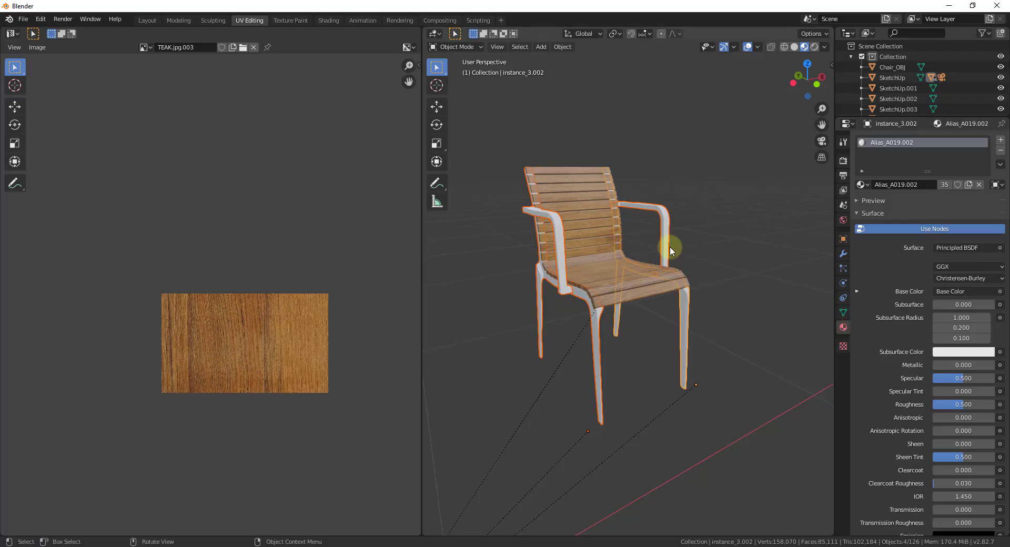
{"action": "key", "text": "Tab"}
{"action": "key", "text": "a"}
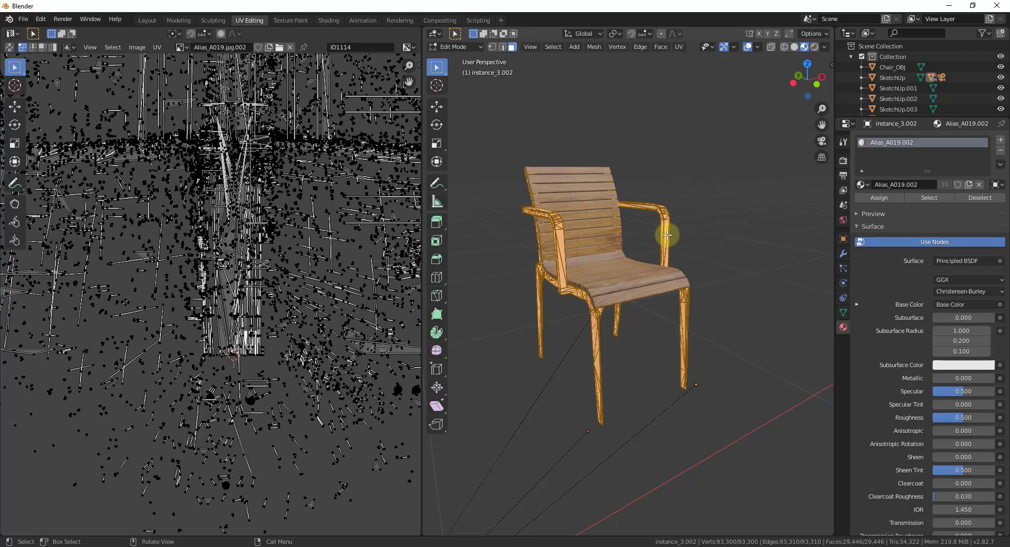
{"action": "left_click", "coordinate": [1001, 140]}
{"action": "left_click", "coordinate": [884, 206]}
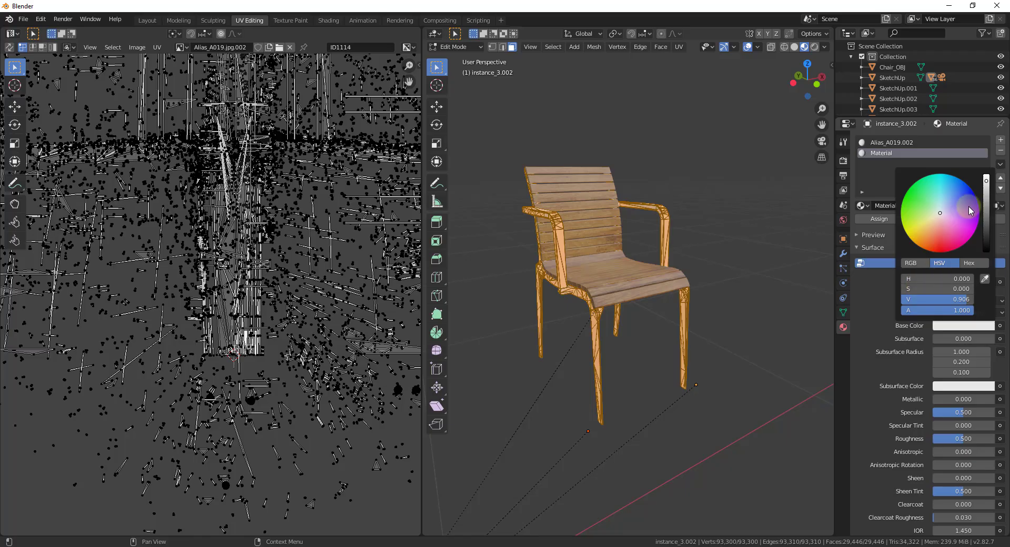
{"action": "left_click_drag", "start_coordinate": [987, 184], "coordinate": [987, 221]}
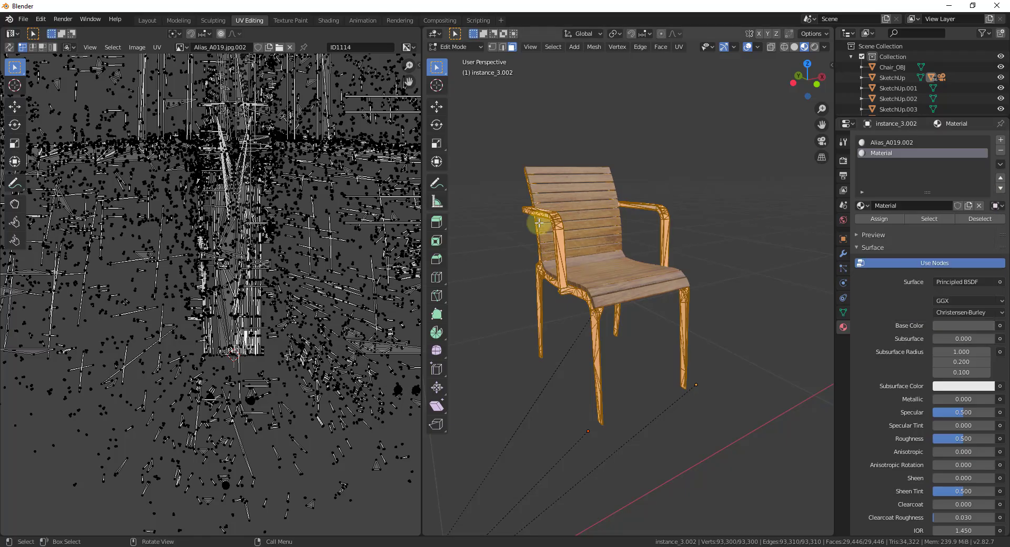
Set the new frame material's Metallic to 1.000, return to Object Mode and review the chair.
{"action": "scroll", "coordinate": [598, 235], "scroll_direction": "up", "scroll_amount": 4}
{"action": "scroll", "coordinate": [560, 253], "scroll_direction": "down", "scroll_amount": 1}
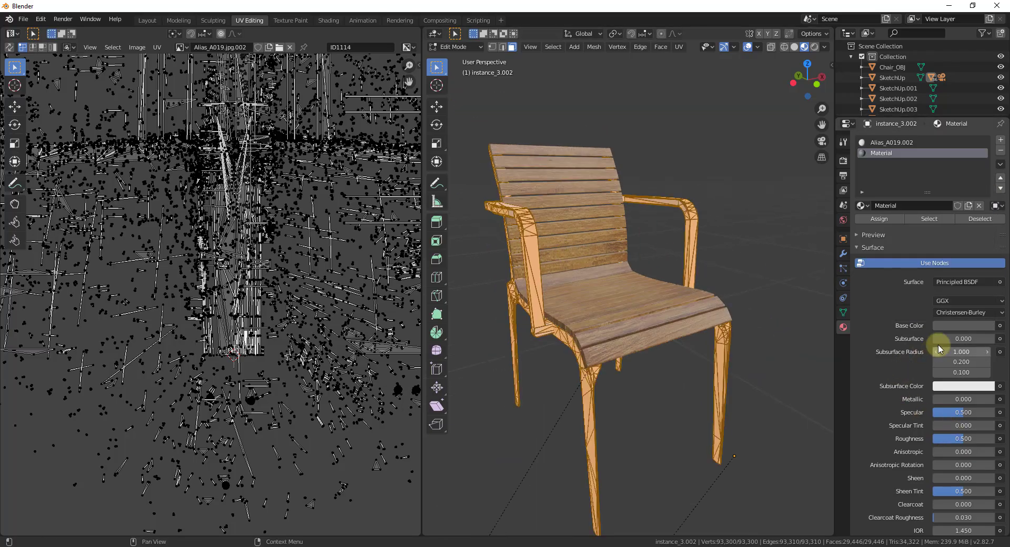
{"action": "left_click_drag", "start_coordinate": [943, 399], "coordinate": [41, 406]}
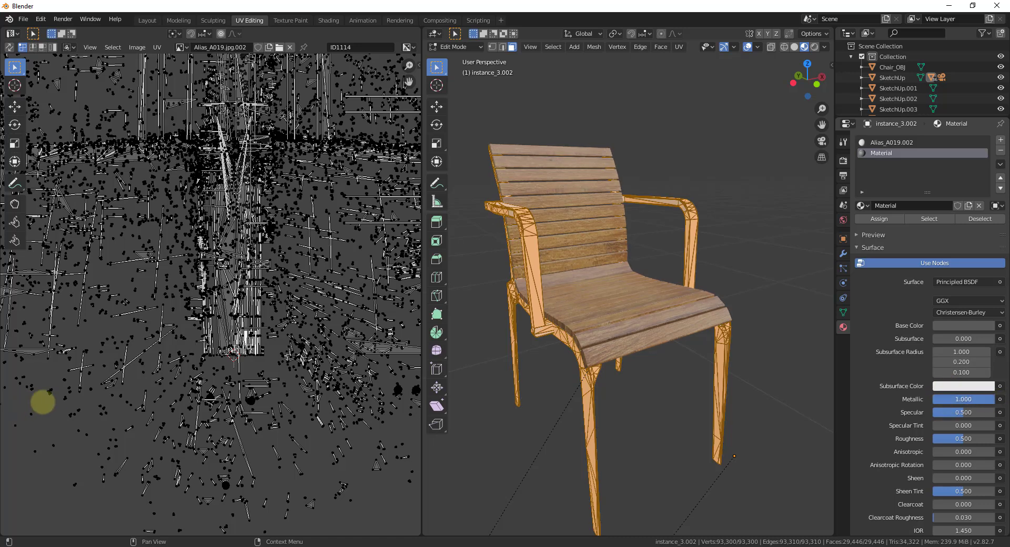
{"action": "middle_click_drag", "start_coordinate": [673, 338], "coordinate": [649, 255]}
{"action": "left_click", "coordinate": [742, 229]}
{"action": "key", "text": "Tab"}
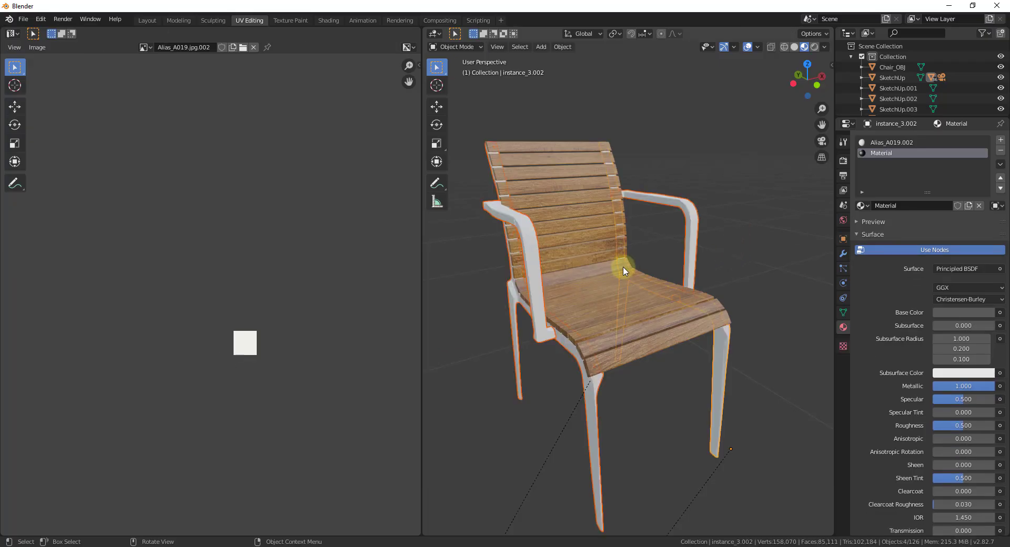
{"action": "scroll", "coordinate": [713, 260], "scroll_direction": "down", "scroll_amount": 5}
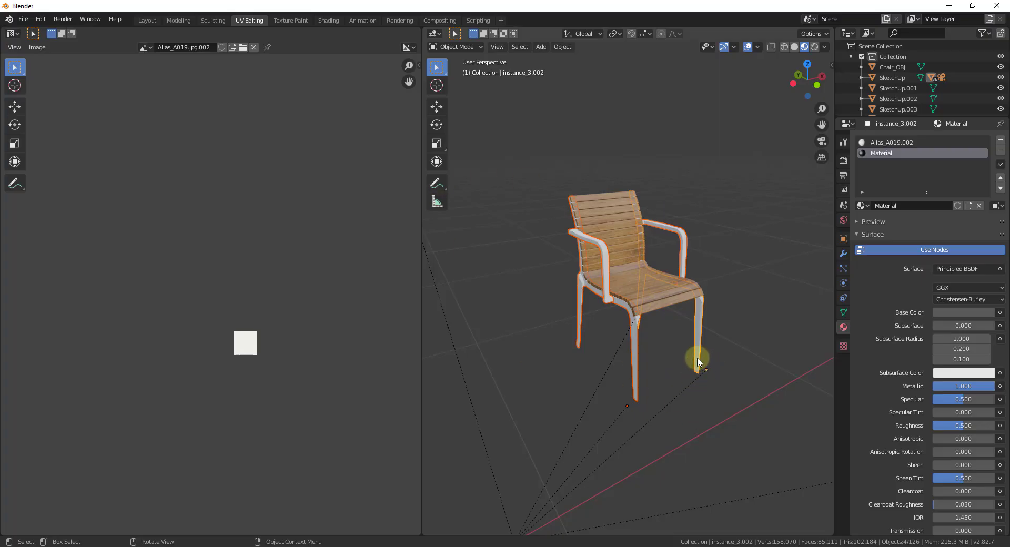
{"action": "middle_click_drag", "start_coordinate": [683, 340], "coordinate": [641, 302]}
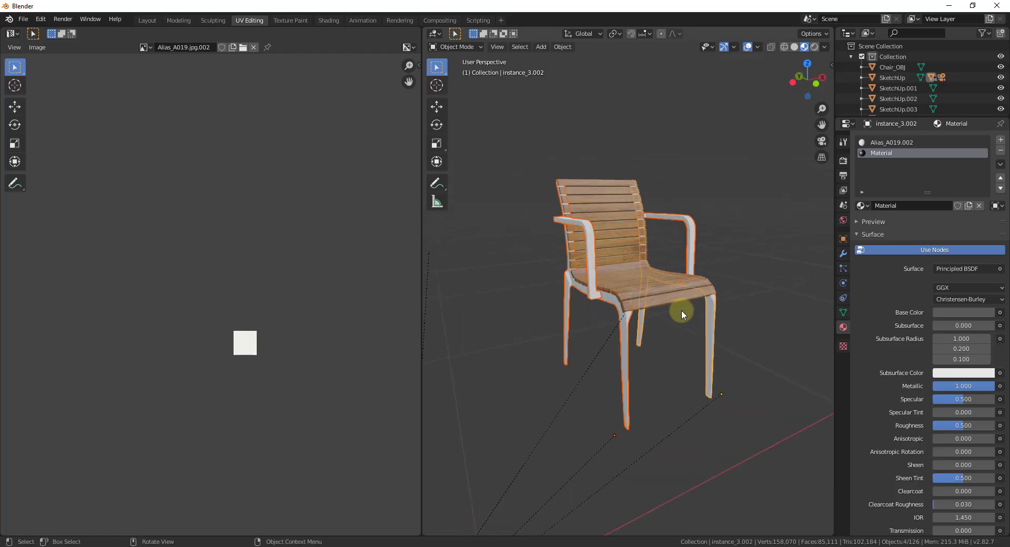